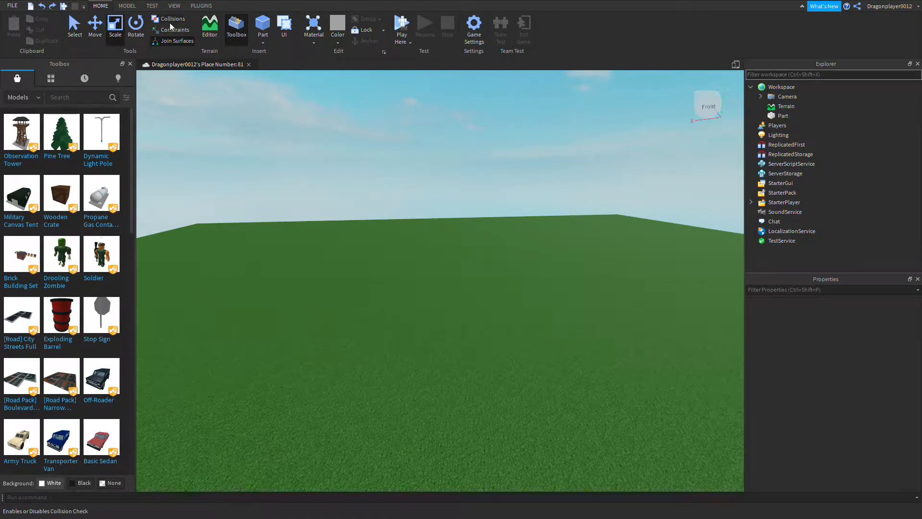
- Hide the Properties window and show it again
scroll(319, 117, down, 3)
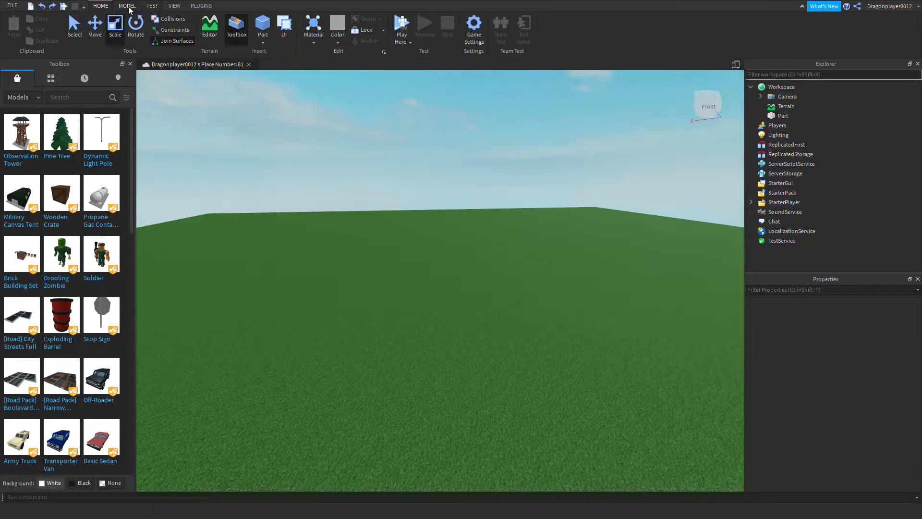
click(175, 6)
click(46, 27)
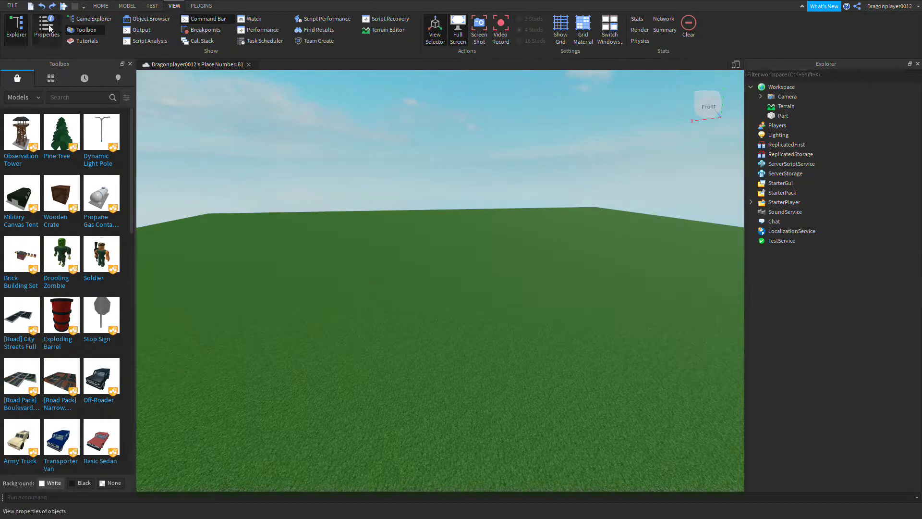
click(46, 27)
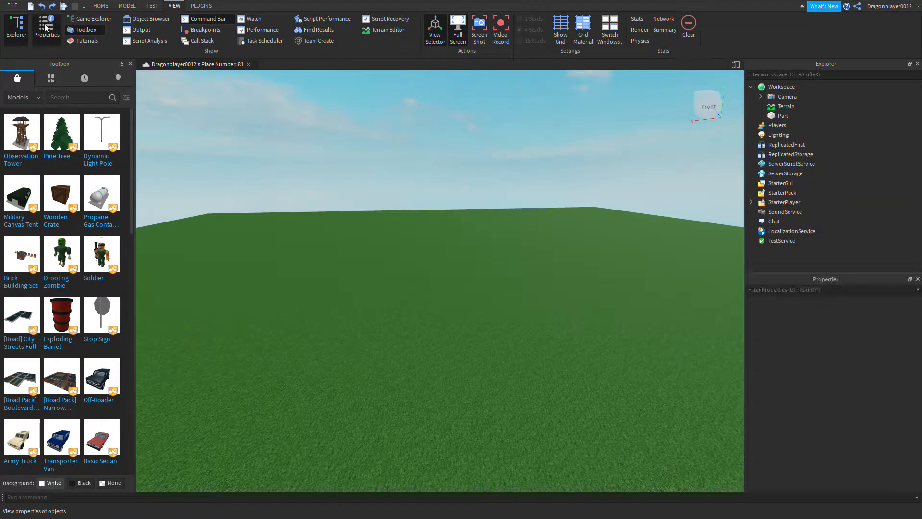
- Hide and reopen the Toolbox, and set its category to Images
click(101, 6)
click(237, 27)
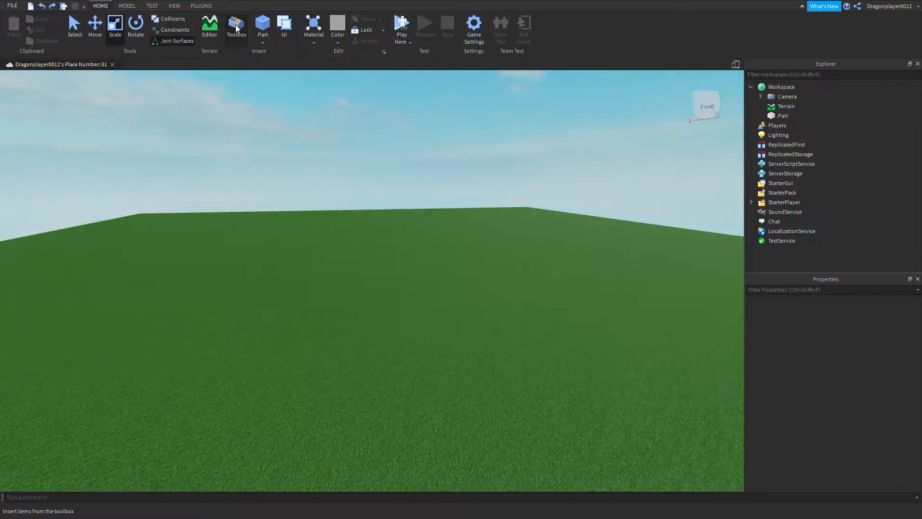
click(235, 28)
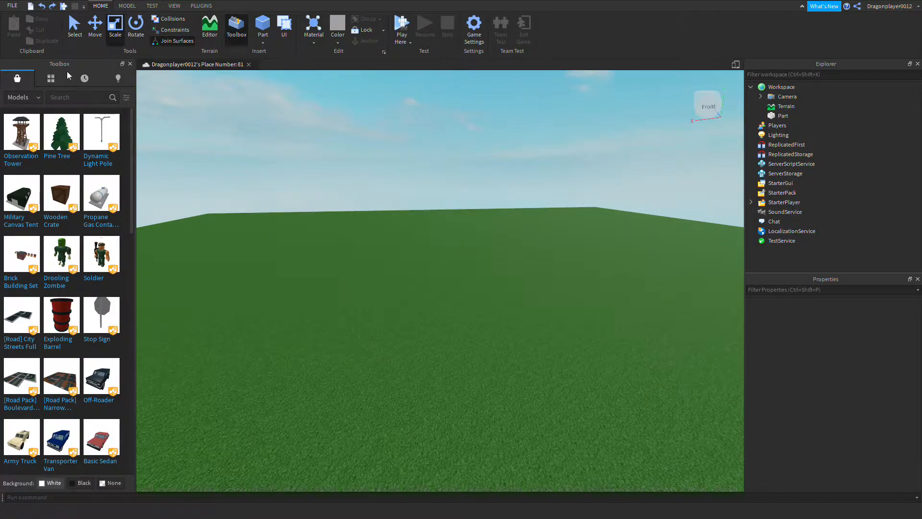
click(23, 97)
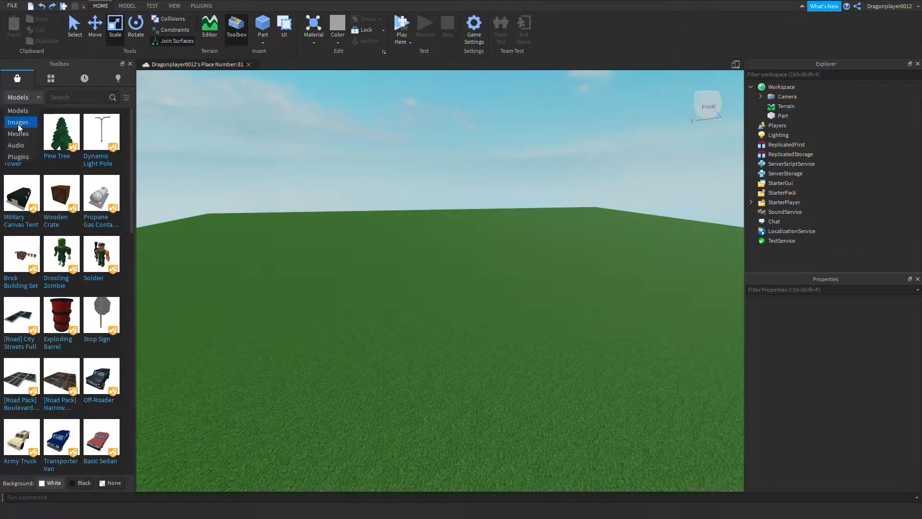
click(38, 120)
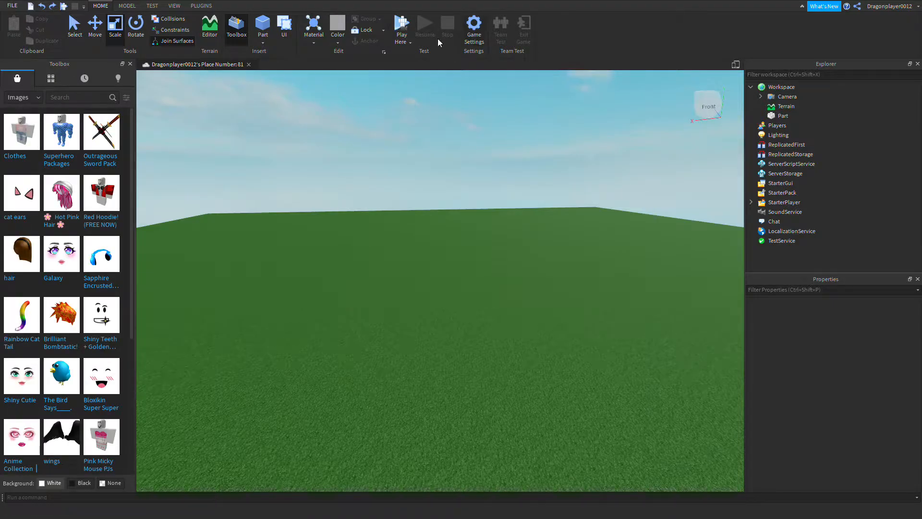
- Start a Play test and orbit around the spawned player character
click(410, 42)
click(418, 55)
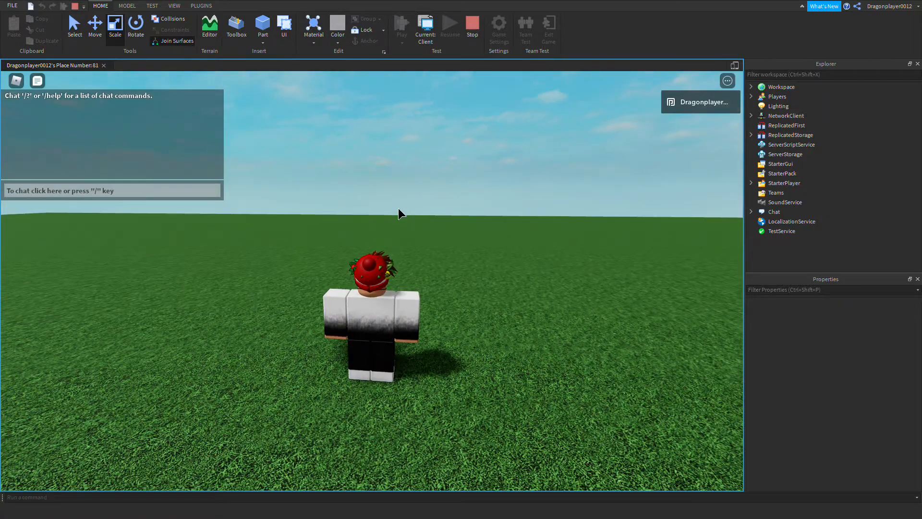
right_drag(399, 211, 465, 211)
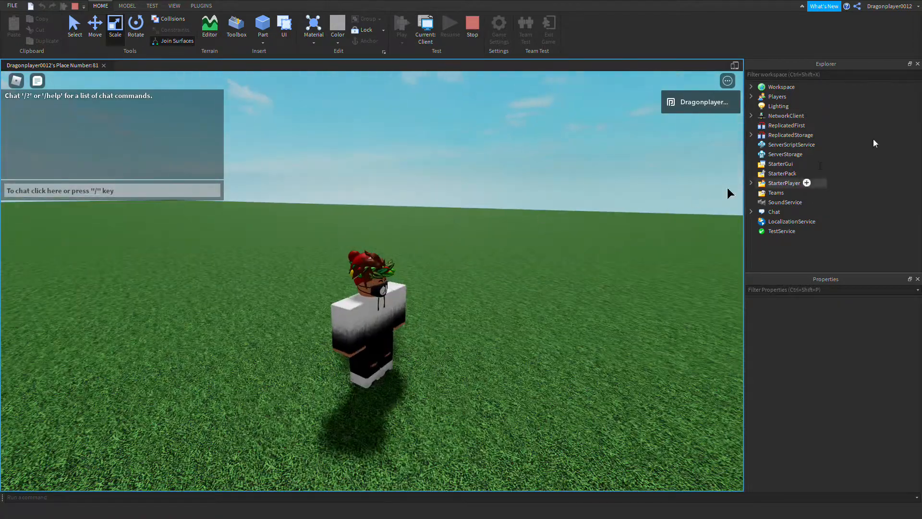
- Cut the player's character model out of the running Workspace and stop the test
click(751, 87)
right_click(787, 116)
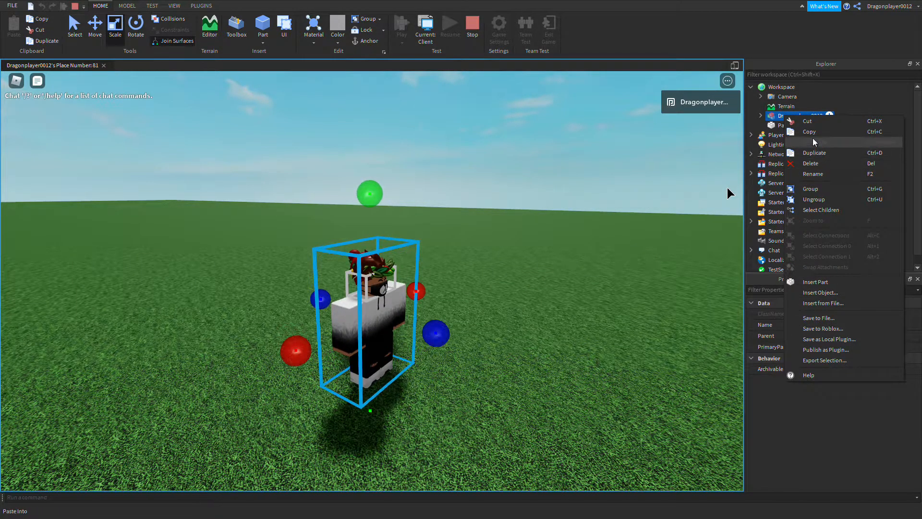
click(807, 121)
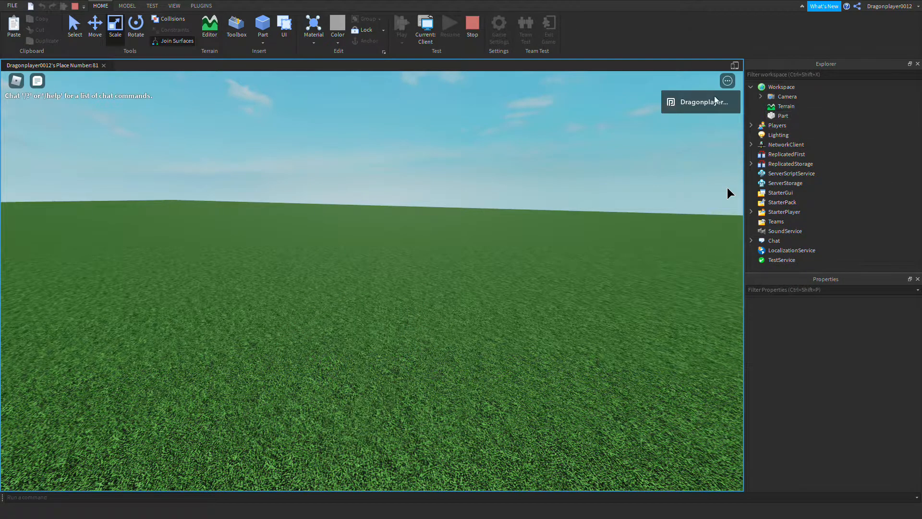
click(466, 29)
- Open the Load Character plugin to view its spawn options, and close it again
click(199, 6)
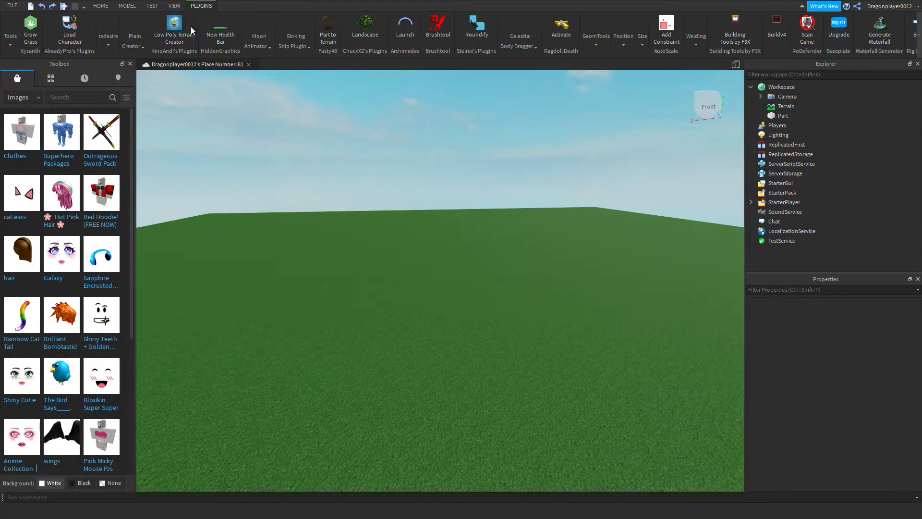
click(67, 30)
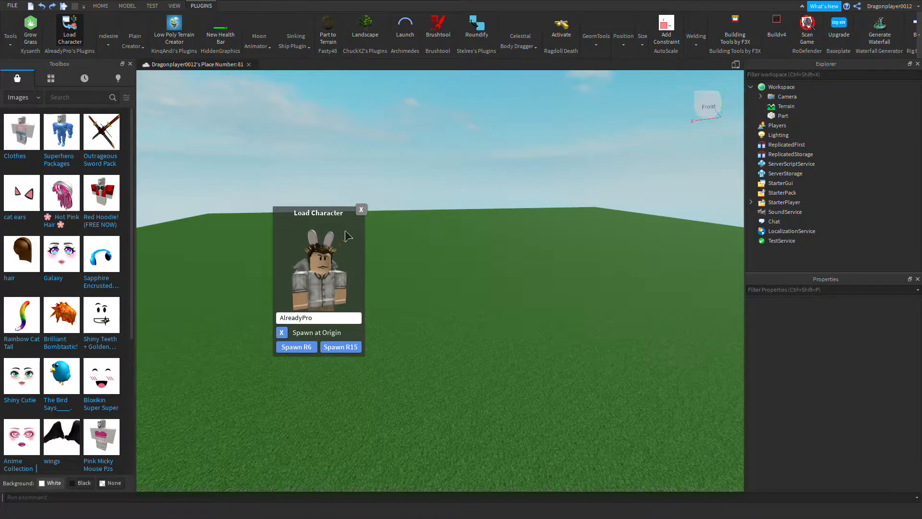
click(361, 209)
click(103, 9)
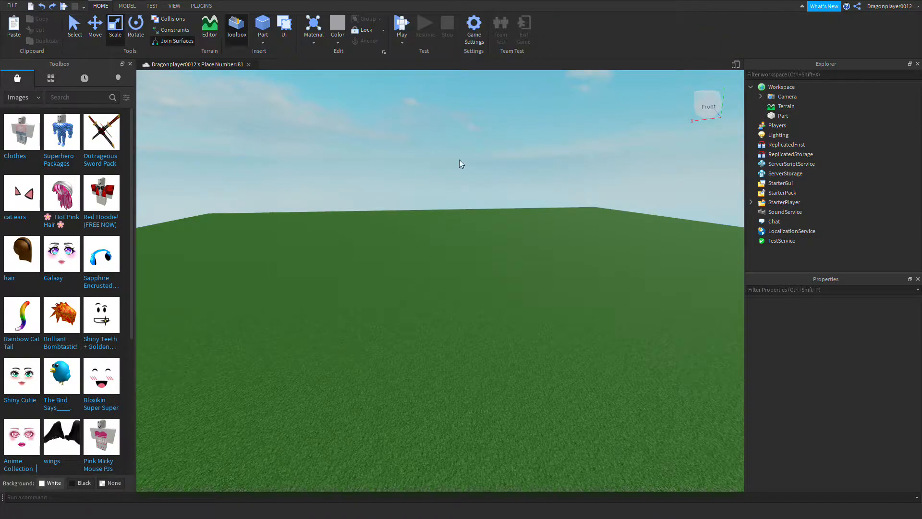
- Paste the cut character model into the Workspace and view it from the front
click(781, 88)
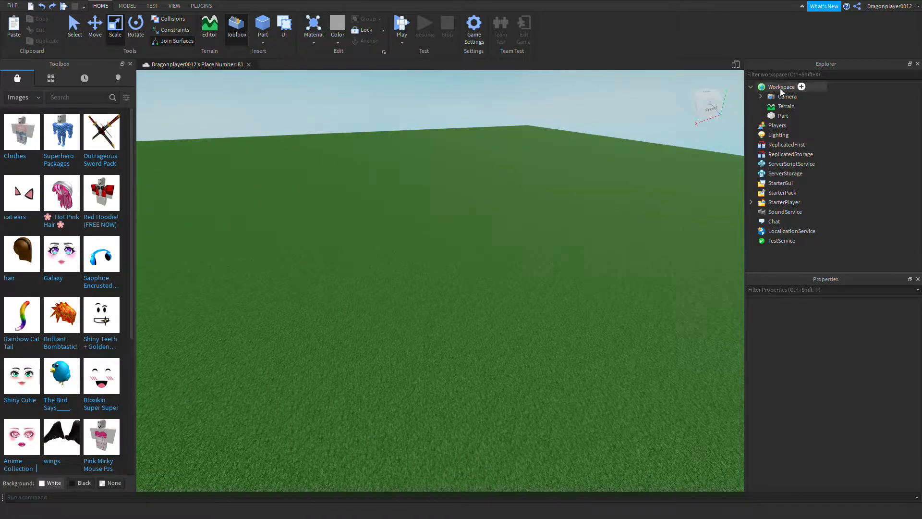
right_click(781, 91)
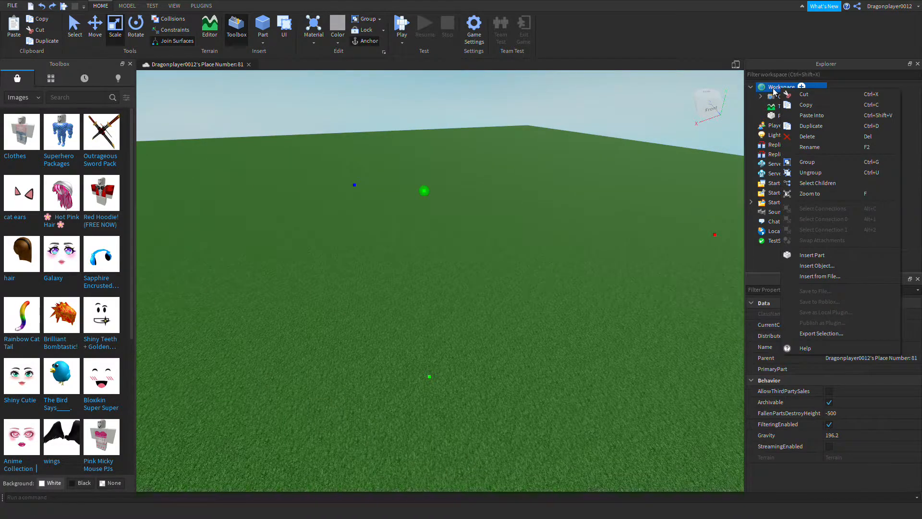
click(821, 116)
scroll(658, 115, down, 6)
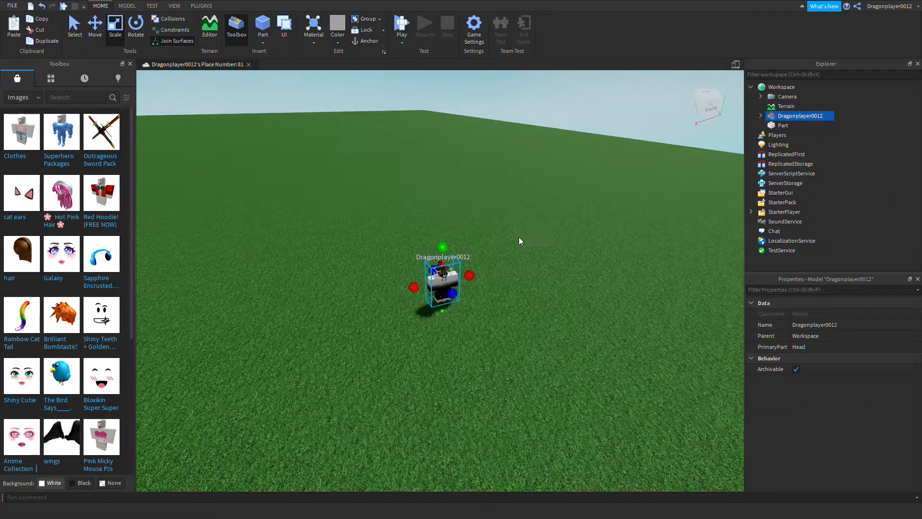
scroll(485, 290, up, 8)
right_drag(485, 289, 483, 289)
scroll(486, 289, down, 8)
scroll(485, 289, up, 3)
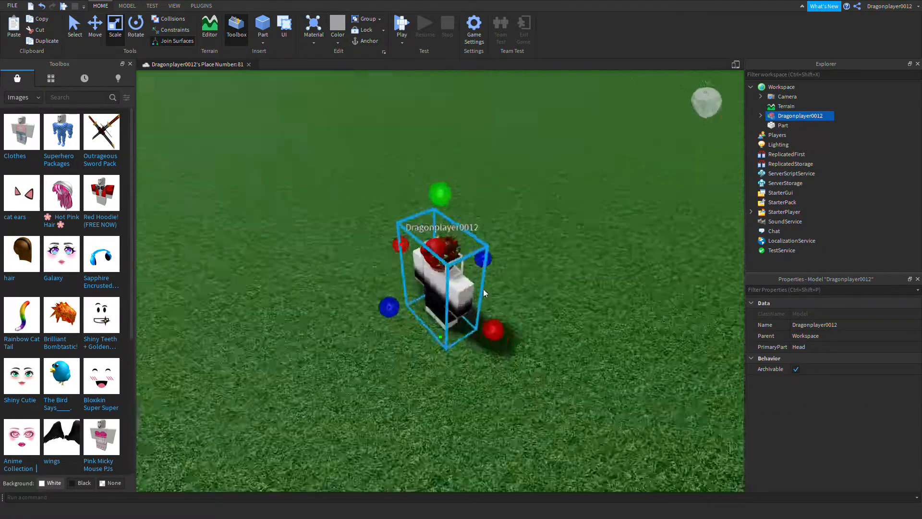
click(515, 143)
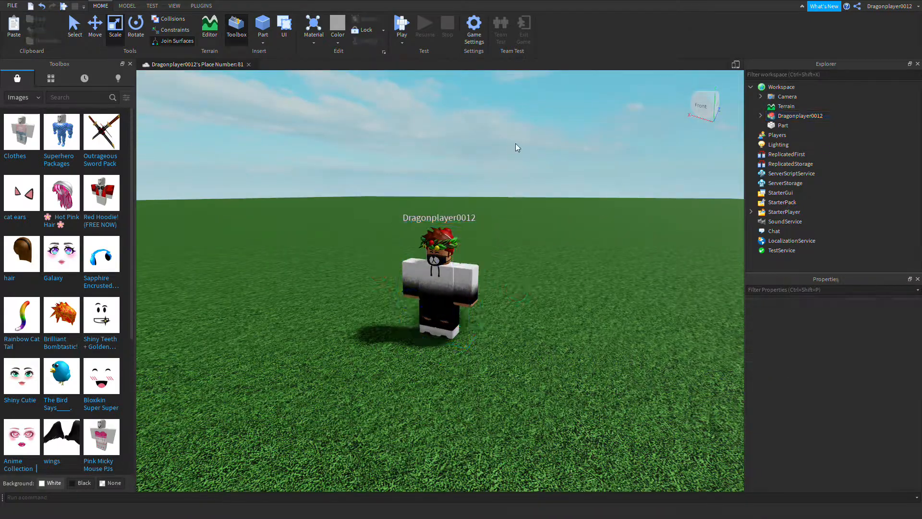
right_drag(393, 180, 393, 180)
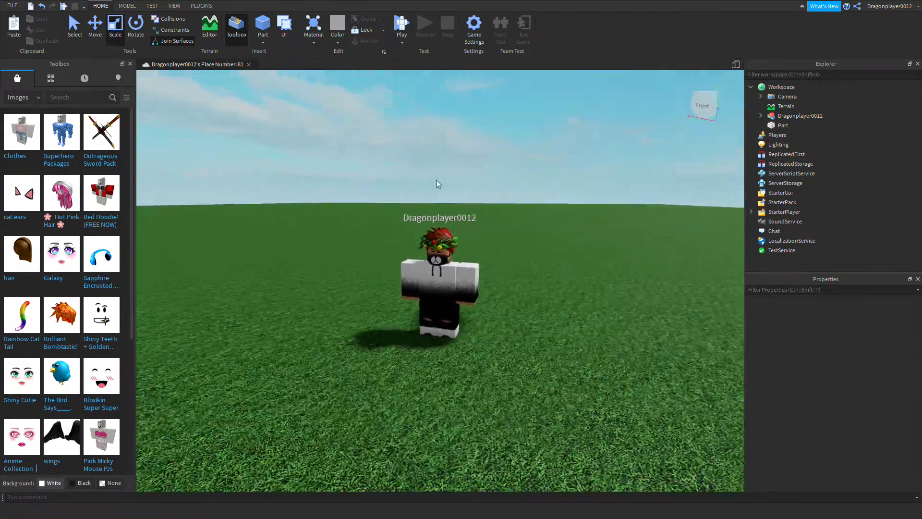
- Search the Toolbox images for "Face" and clear the search
click(74, 101)
text(Face)
key(Return)
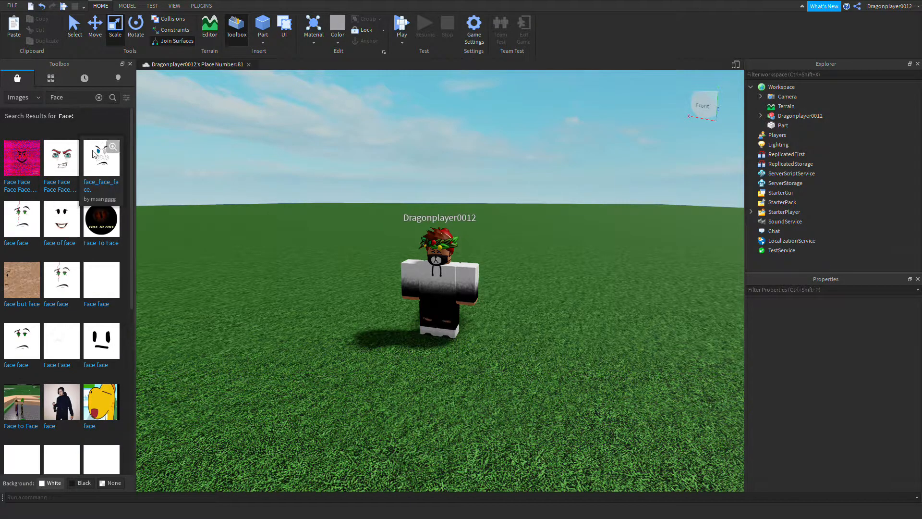
click(96, 97)
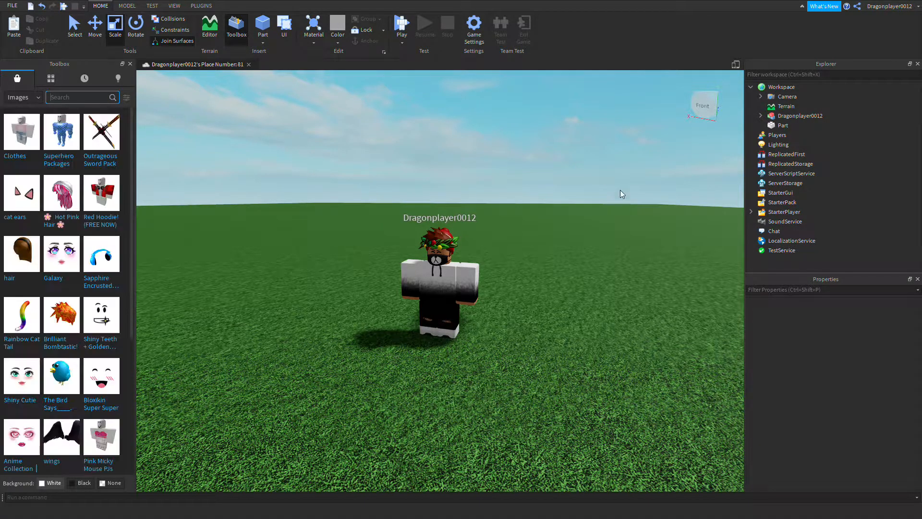
- Expand the character model and examine the contents of its Head, including the face
click(759, 115)
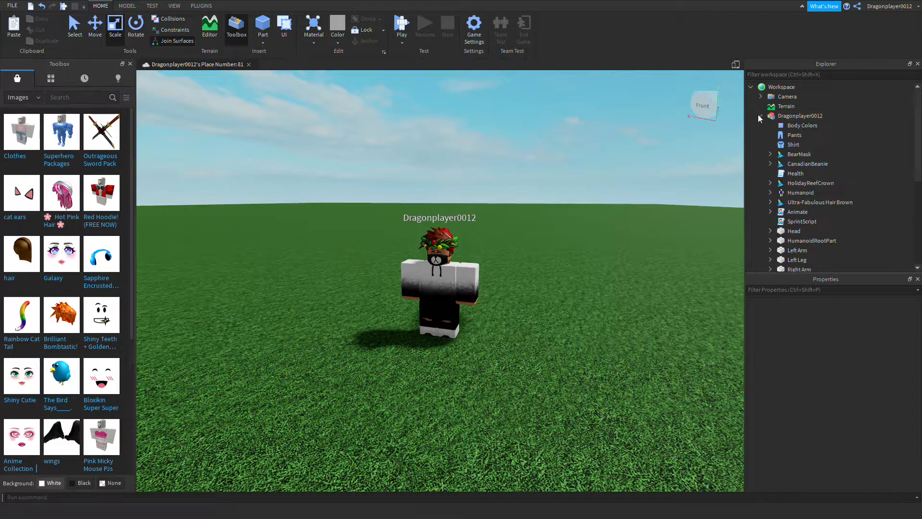
scroll(764, 144, down, 1)
click(770, 202)
scroll(805, 212, down, 1)
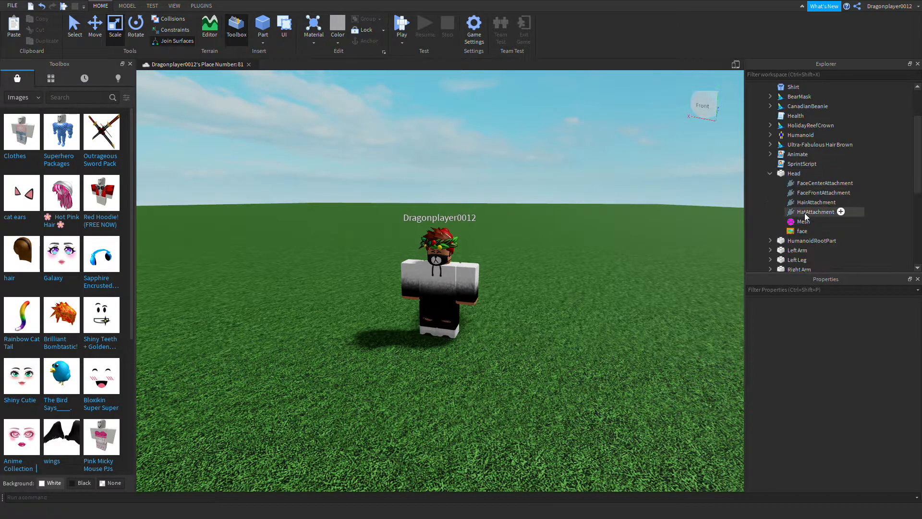
click(770, 174)
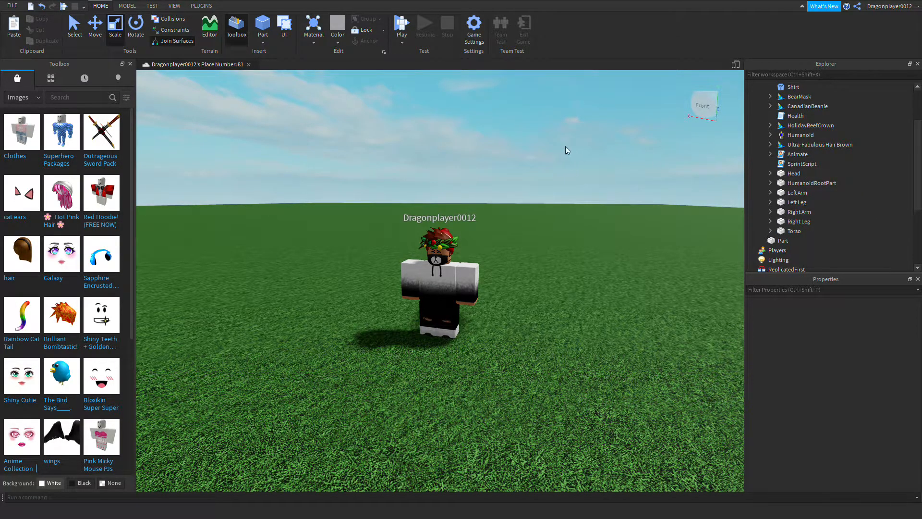
- Set the Toolbox category to Models and collapse the character model in the Explorer
click(21, 97)
click(20, 107)
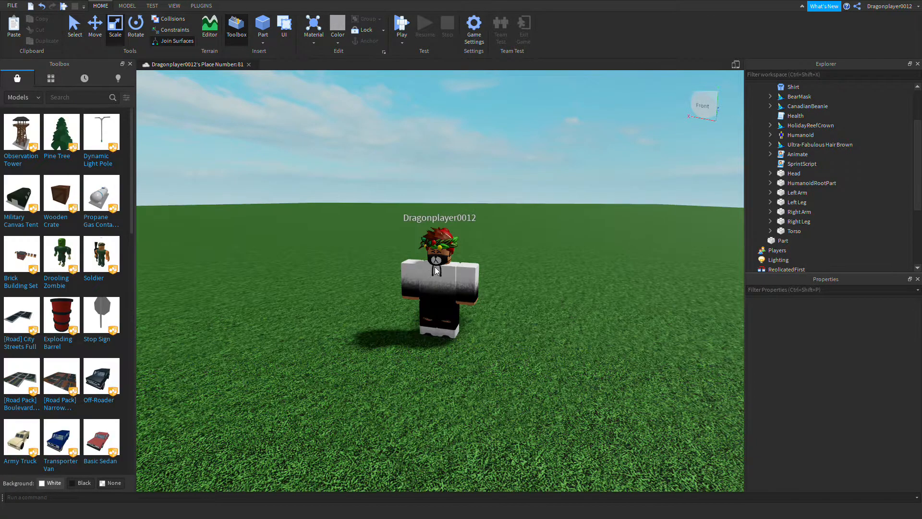
scroll(834, 177, up, 3)
click(761, 115)
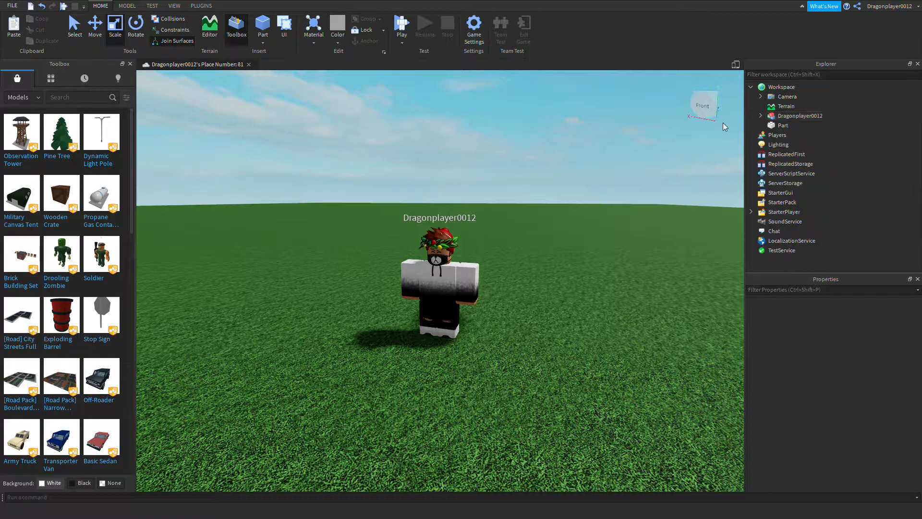
- Rotate the character's Left Arm to about -177° around the Z axis so it points upward
click(775, 119)
click(760, 116)
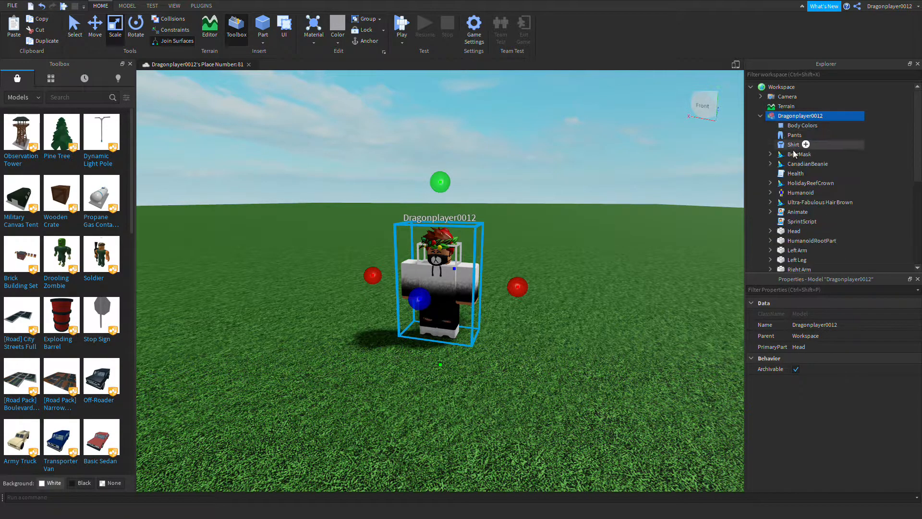
scroll(805, 168, down, 3)
click(792, 192)
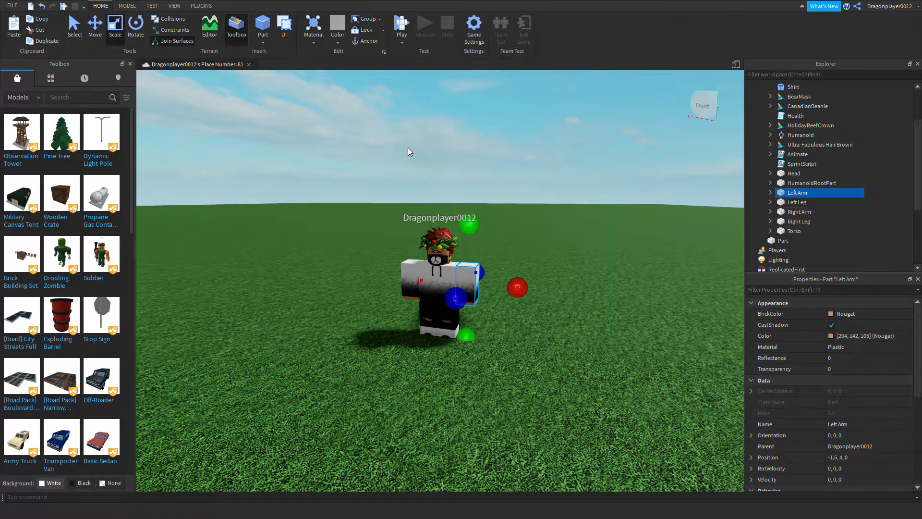
click(131, 20)
drag(469, 214, 465, 319)
- Move the raised Left Arm up beside the head so it meets the shoulder, and check the pose
click(94, 22)
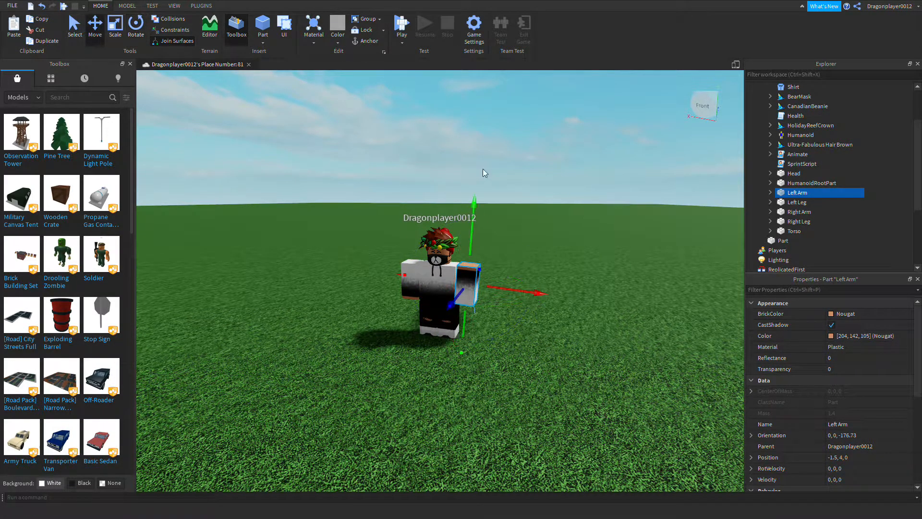
drag(473, 210, 487, 183)
drag(515, 265, 513, 257)
drag(475, 197, 476, 202)
click(518, 157)
scroll(422, 258, down, 3)
scroll(424, 255, up, 5)
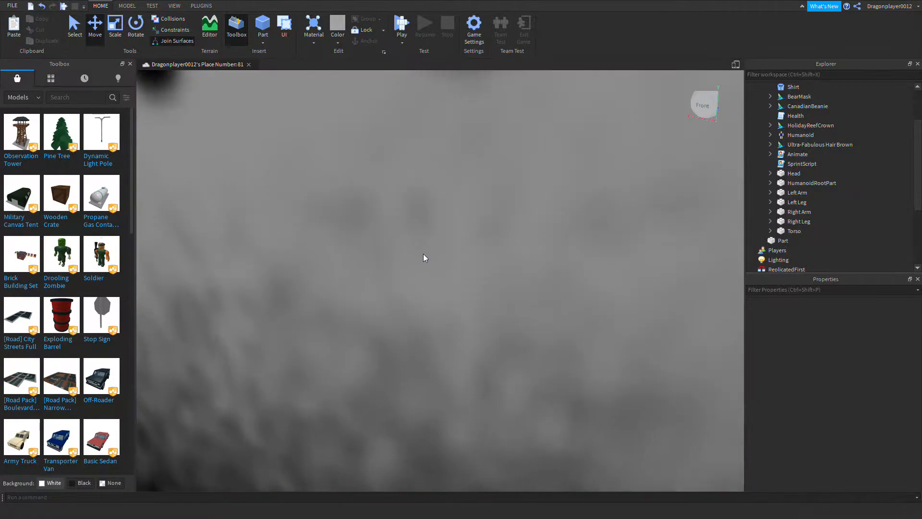
scroll(424, 254, down, 5)
scroll(424, 255, up, 5)
scroll(424, 255, down, 5)
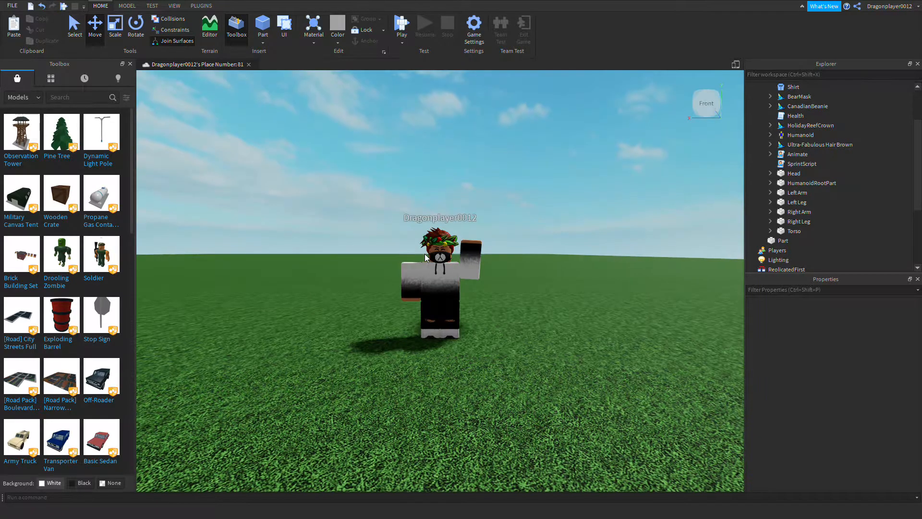
- Rotate the character's Right Arm slightly outward from the torso
click(799, 212)
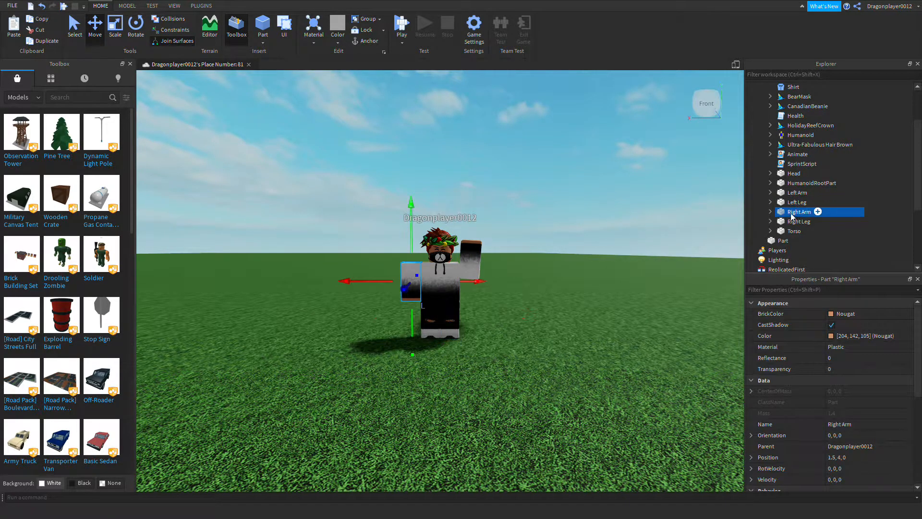
key(ctrl+4)
drag(412, 219, 416, 216)
click(357, 138)
scroll(443, 151, down, 1)
scroll(454, 308, up, 1)
- Rotate the character's Left Leg slightly outward to about -4° around the Z axis
click(800, 214)
click(797, 203)
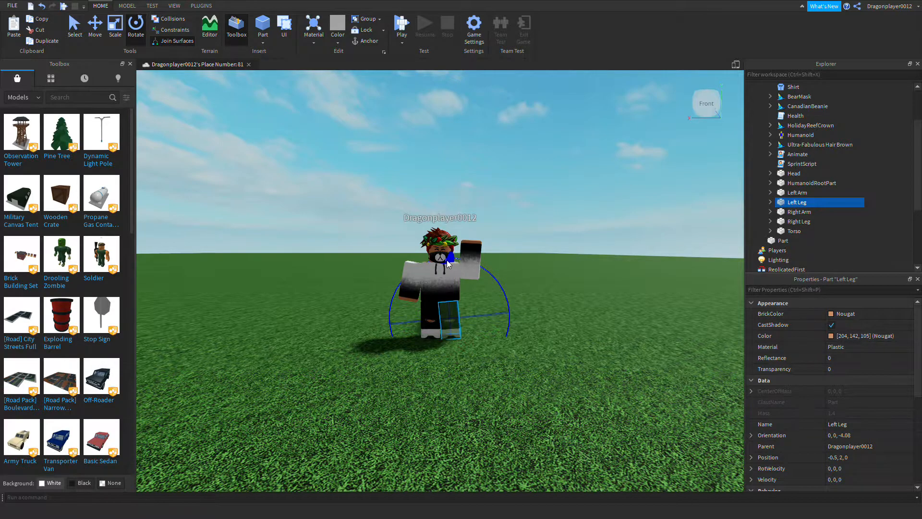
click(553, 207)
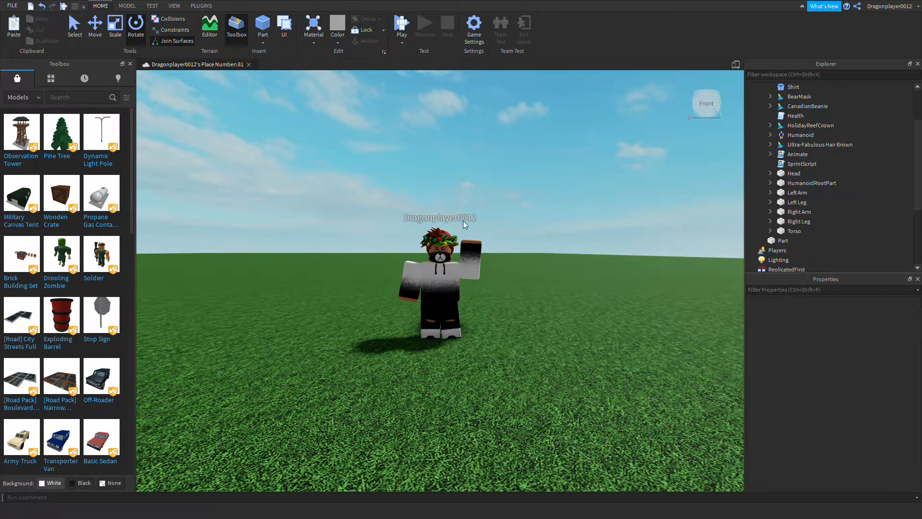
- Search the model library for "Grass" and insert the Grass Mesh model into the place
click(79, 98)
text(Grass)
key(Return)
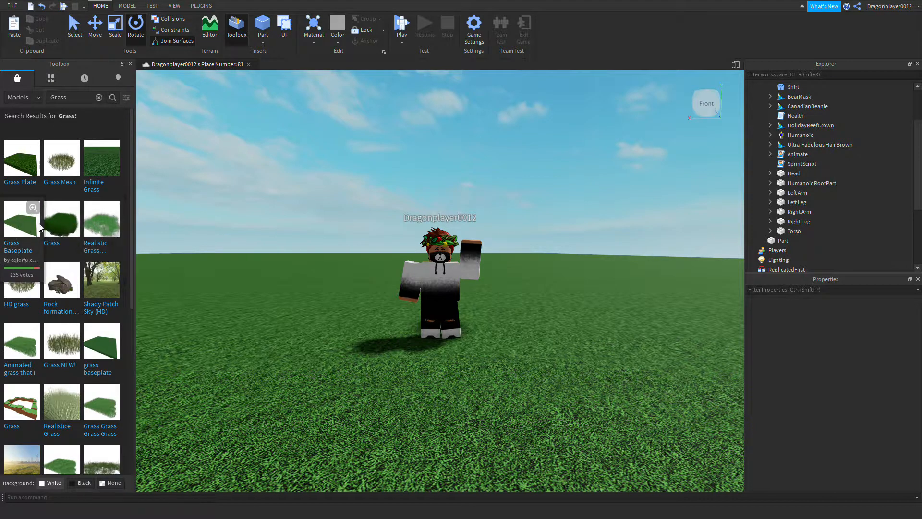
click(56, 167)
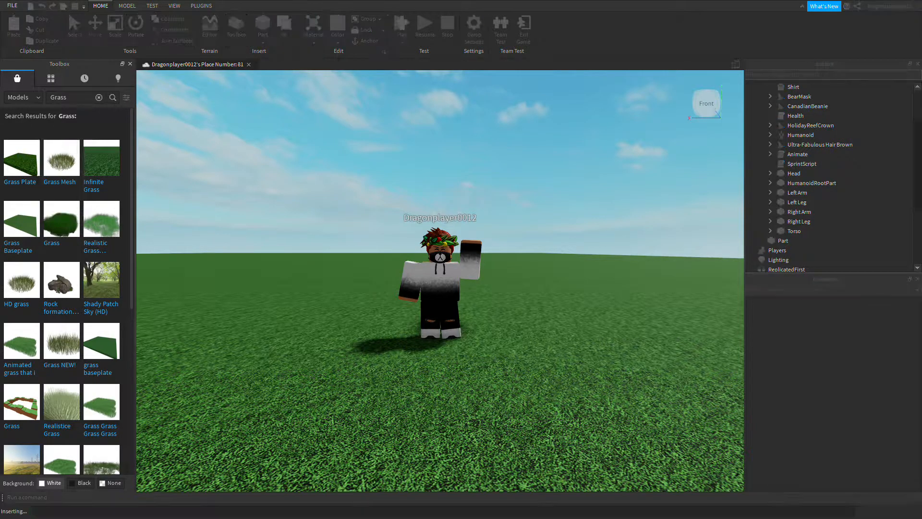
scroll(400, 309, down, 3)
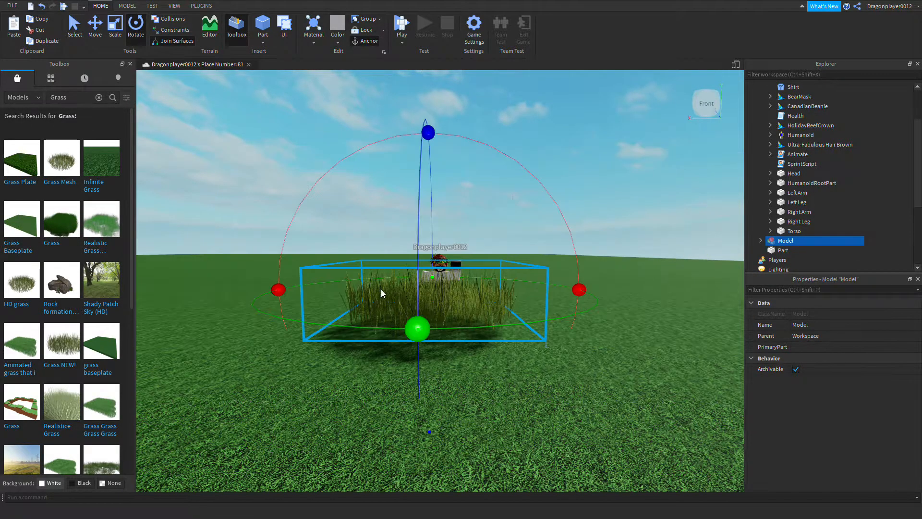
- Move the inserted grass model back so that it surrounds the character's legs, and check the placement
click(95, 26)
drag(428, 242, 428, 259)
drag(420, 344, 425, 307)
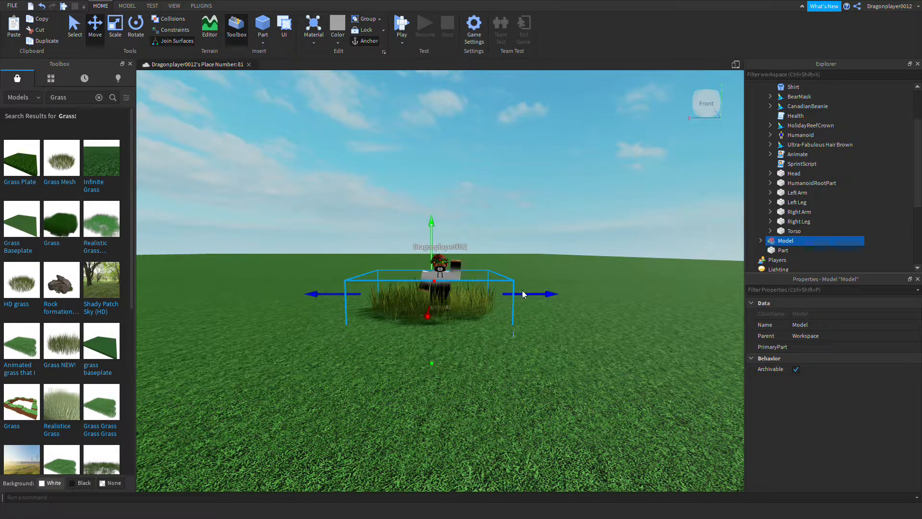
scroll(455, 270, up, 6)
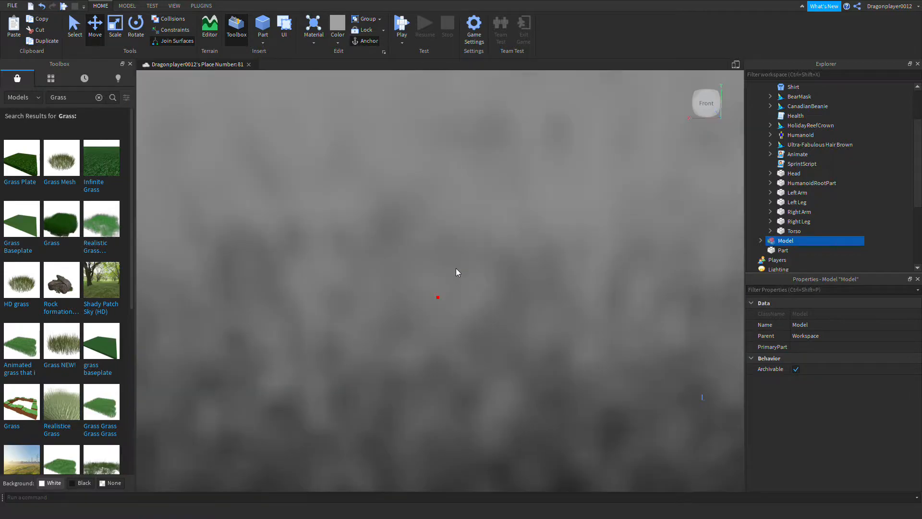
scroll(456, 272, down, 6)
click(493, 214)
scroll(483, 246, up, 6)
scroll(482, 245, down, 6)
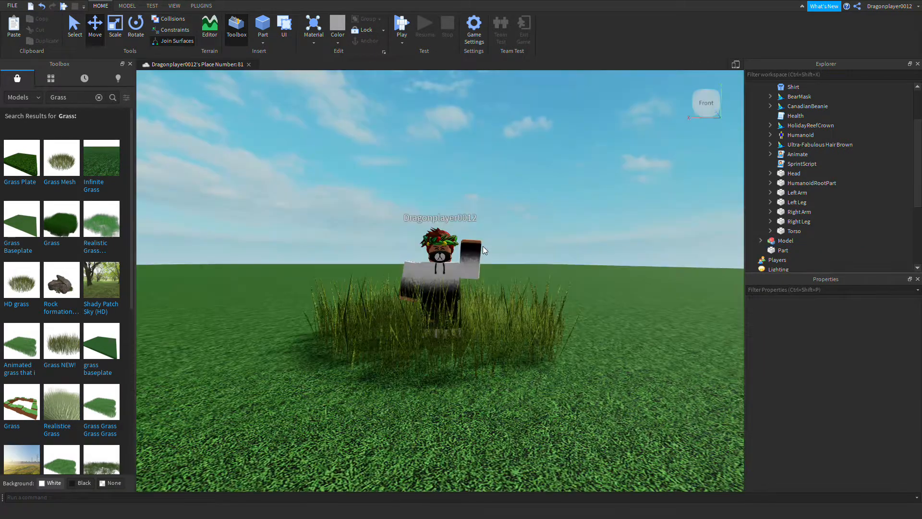
click(414, 312)
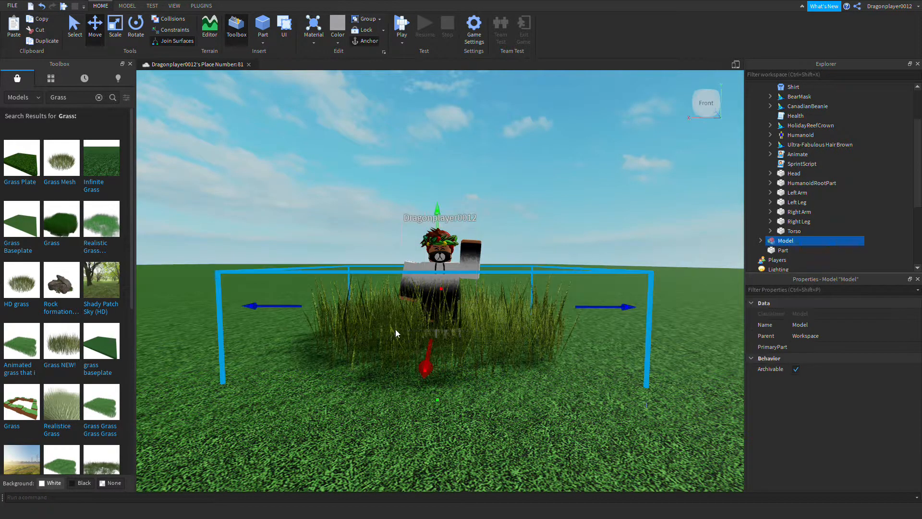
- Collapse the character's part list in the Workspace and start exporting the whole character model
scroll(816, 173, up, 5)
click(761, 115)
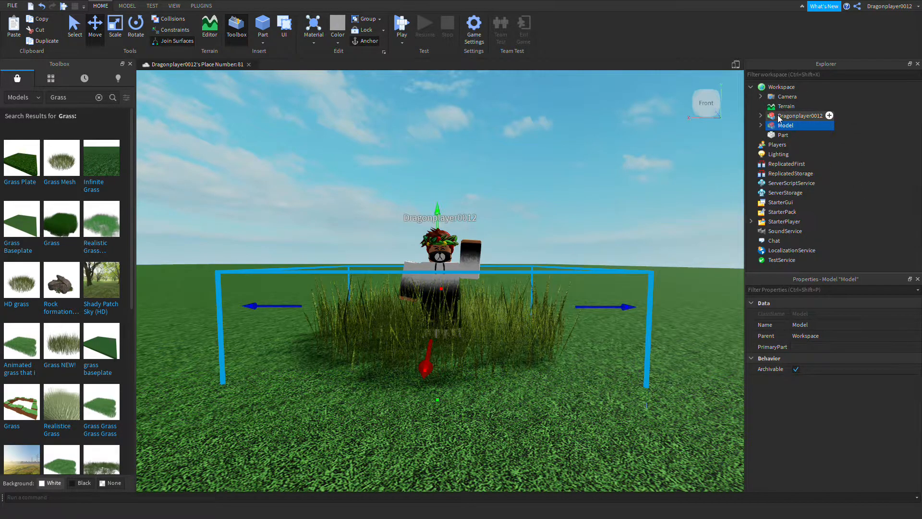
click(780, 116)
right_click(780, 119)
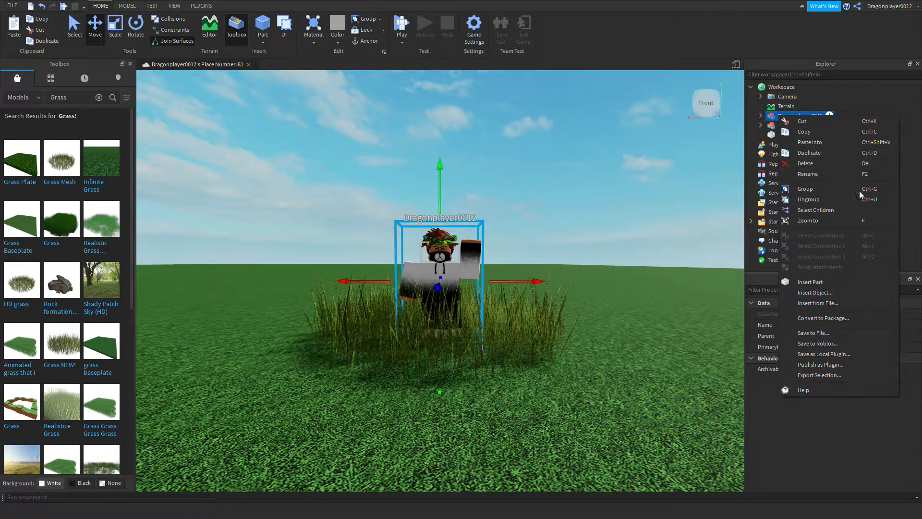
click(824, 375)
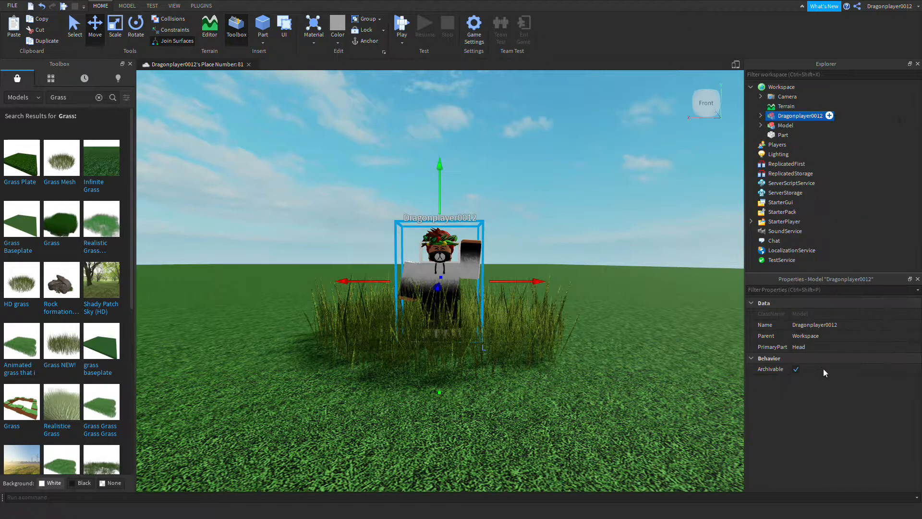
- Choose the GFX ART TUTORIAL folder on the Desktop as the export destination
click(36, 71)
click(34, 82)
click(44, 95)
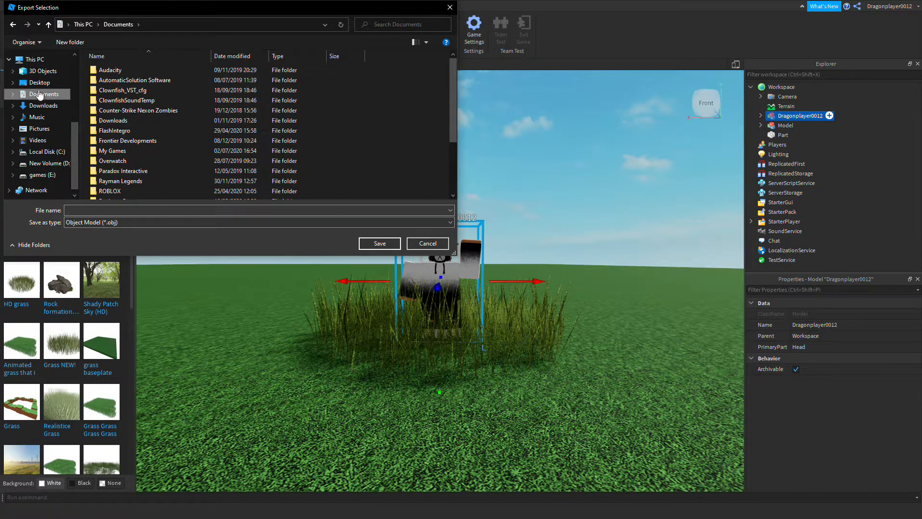
click(40, 83)
click(122, 101)
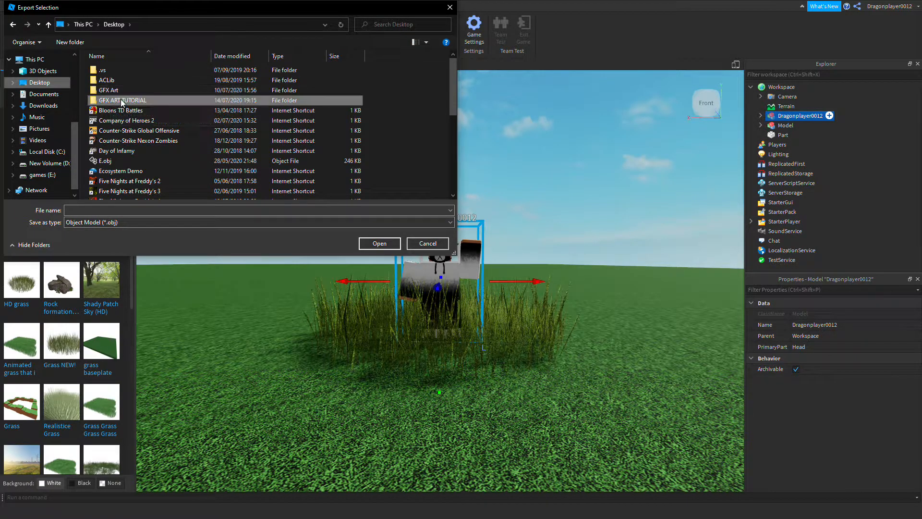
double_click(122, 101)
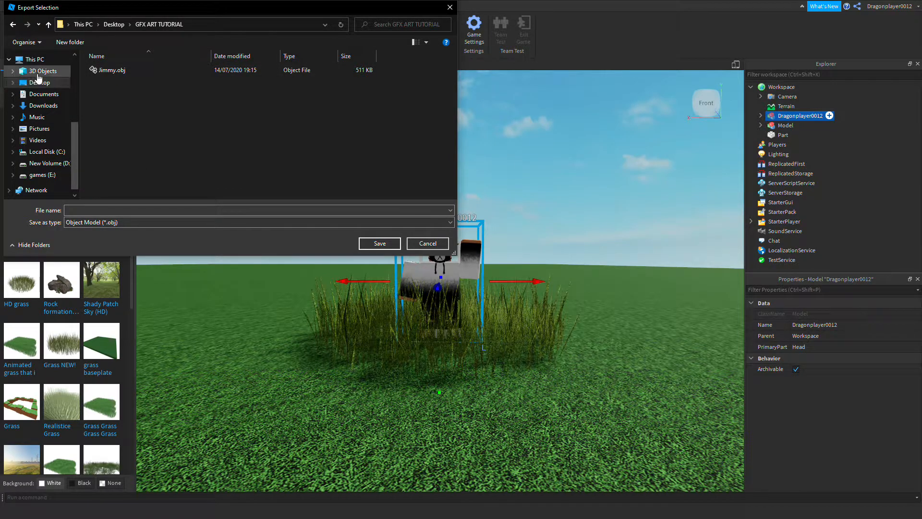
right_click(151, 107)
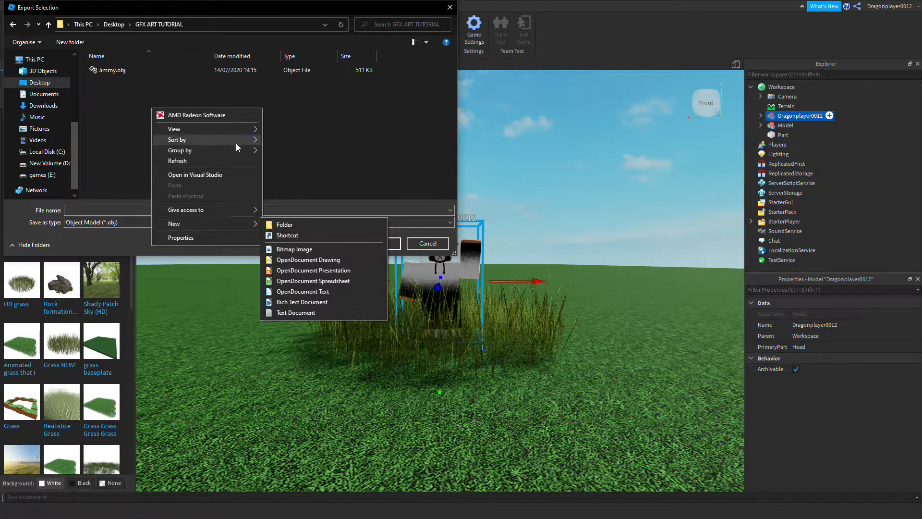
click(79, 135)
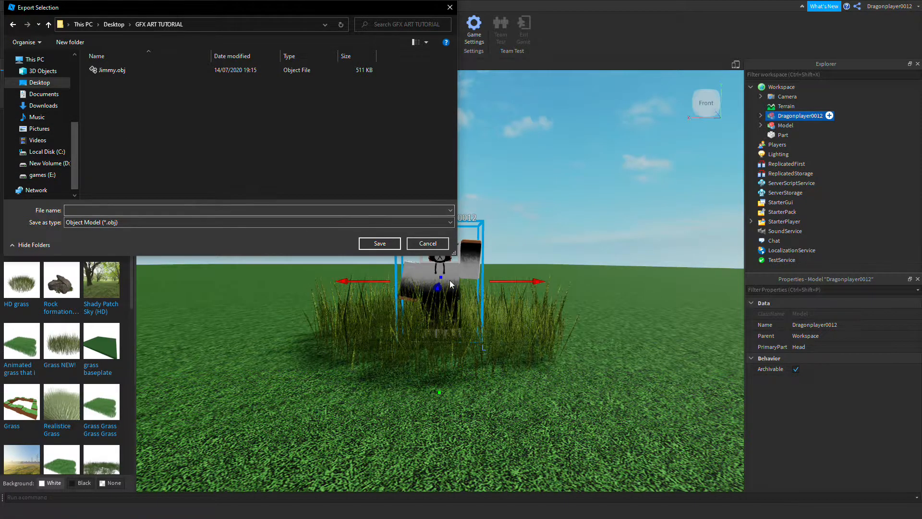
- Name the export file after the player's username and save the character as an Object Model (*.obj)
click(356, 285)
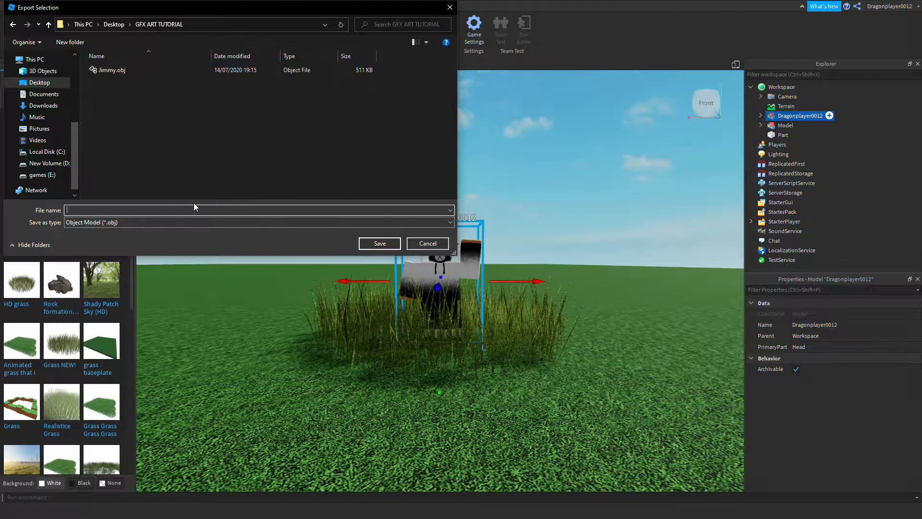
text(DragonPlayer0012)
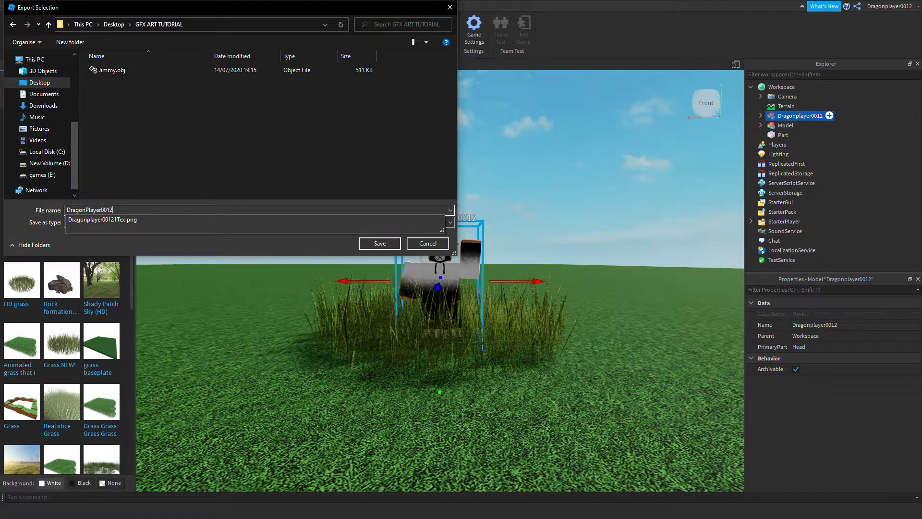
click(167, 201)
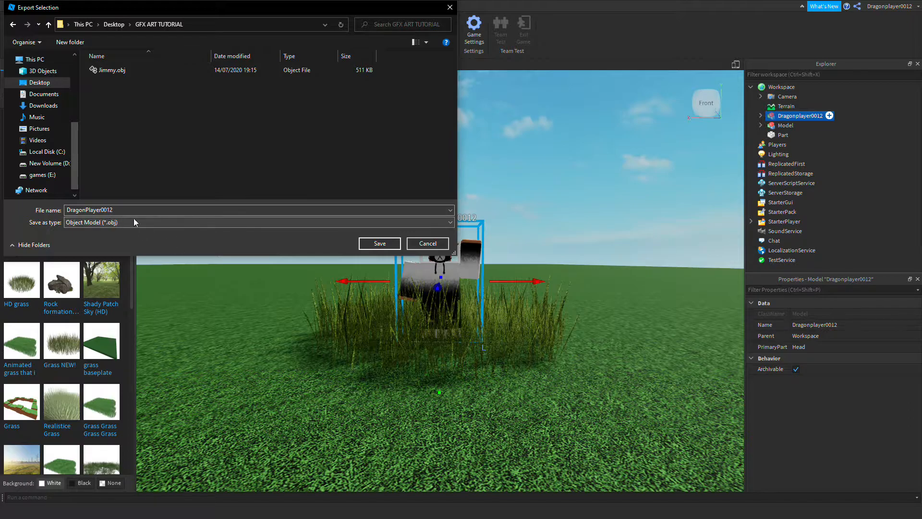
click(379, 243)
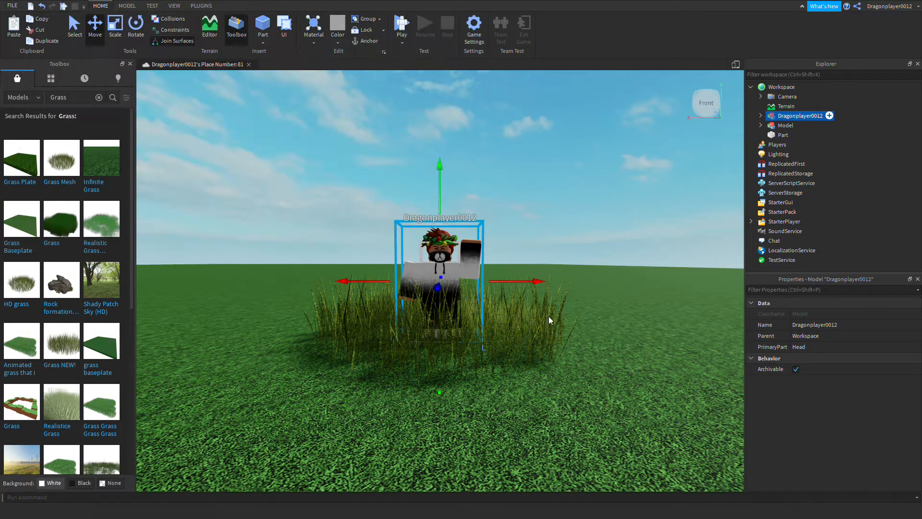
- Export the grass model to the same folder as an OBJ file named Grass
click(530, 330)
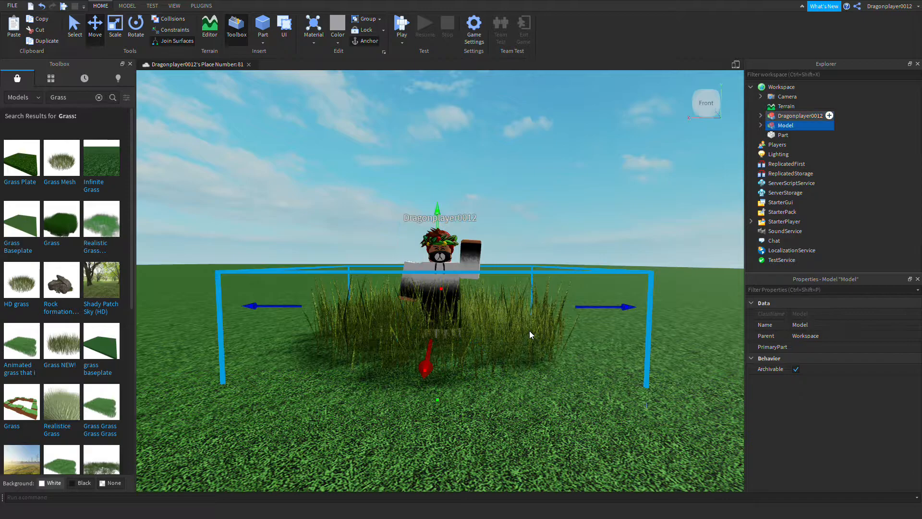
right_click(788, 127)
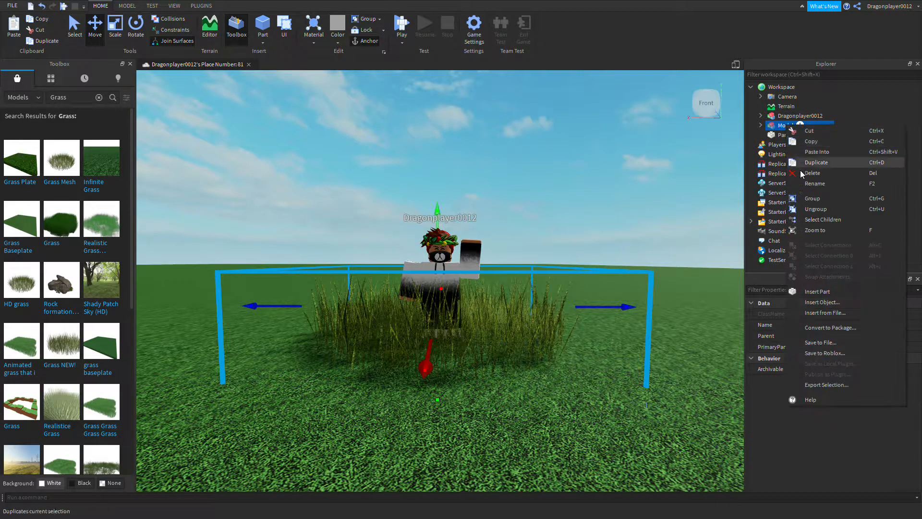
click(813, 385)
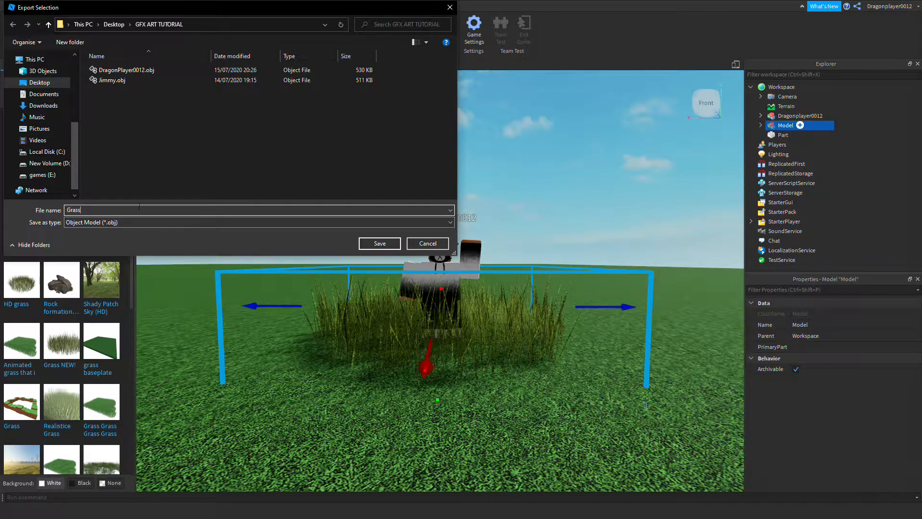
click(390, 248)
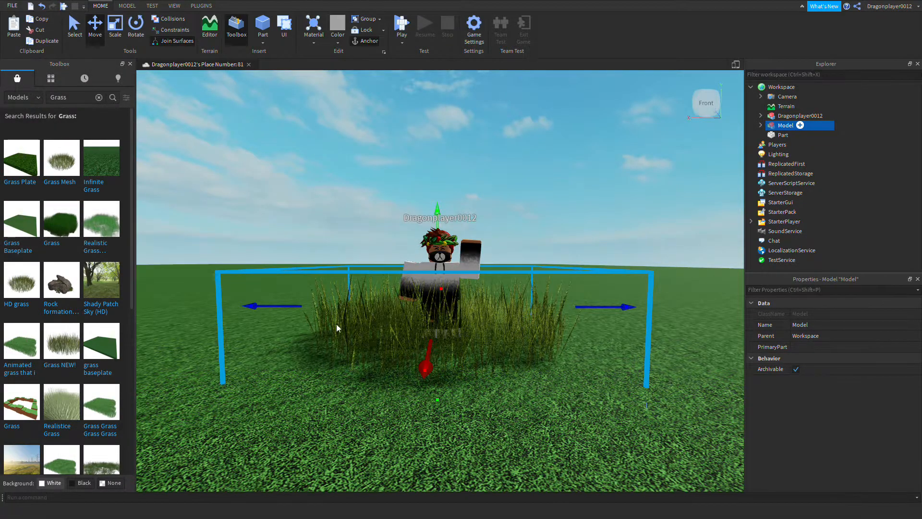
- Find Blender through the Windows search, launch it and get to its default scene
key(super)
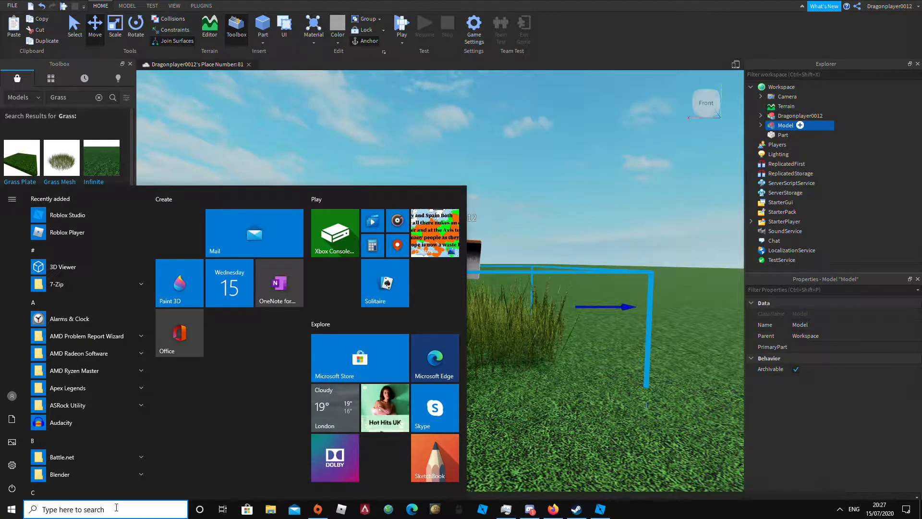
click(115, 509)
text(Ble)
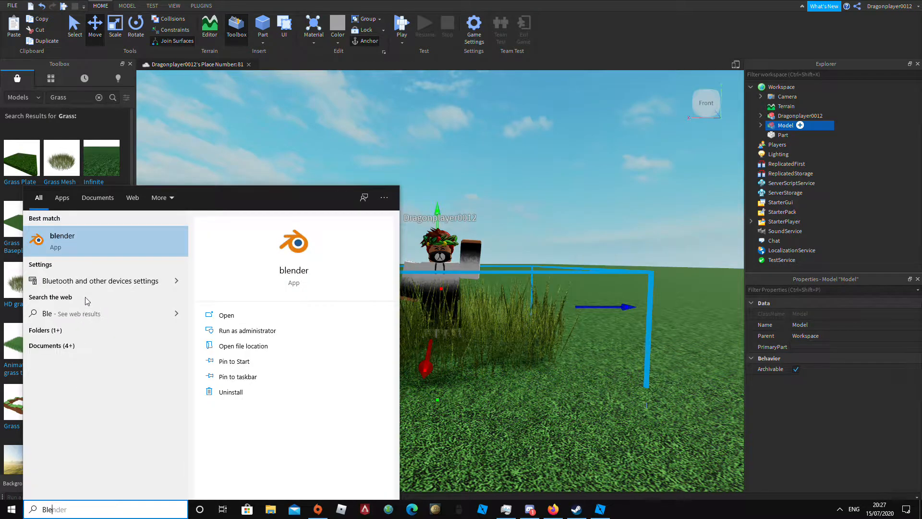
click(108, 242)
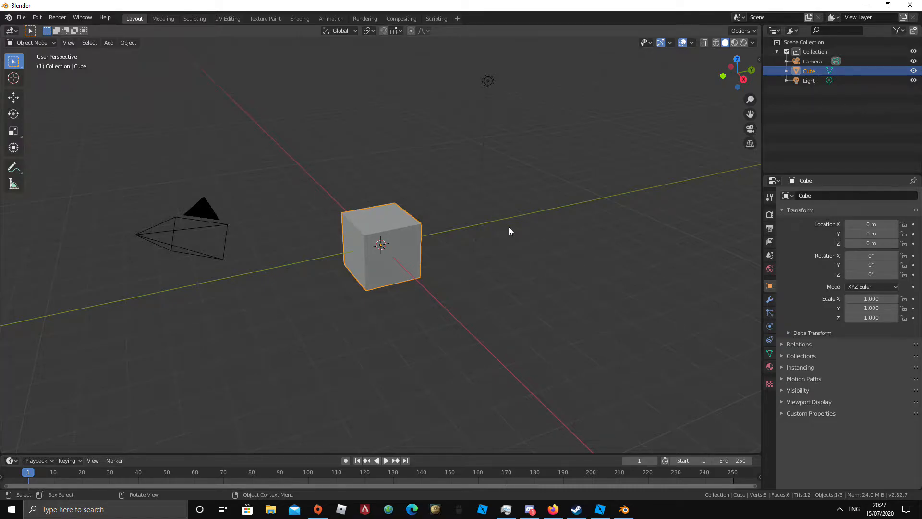
key(F12)
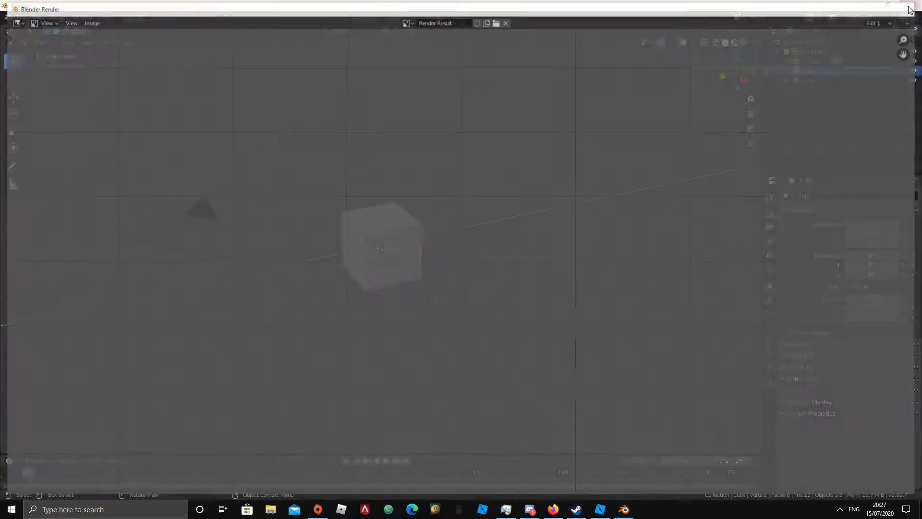
click(907, 7)
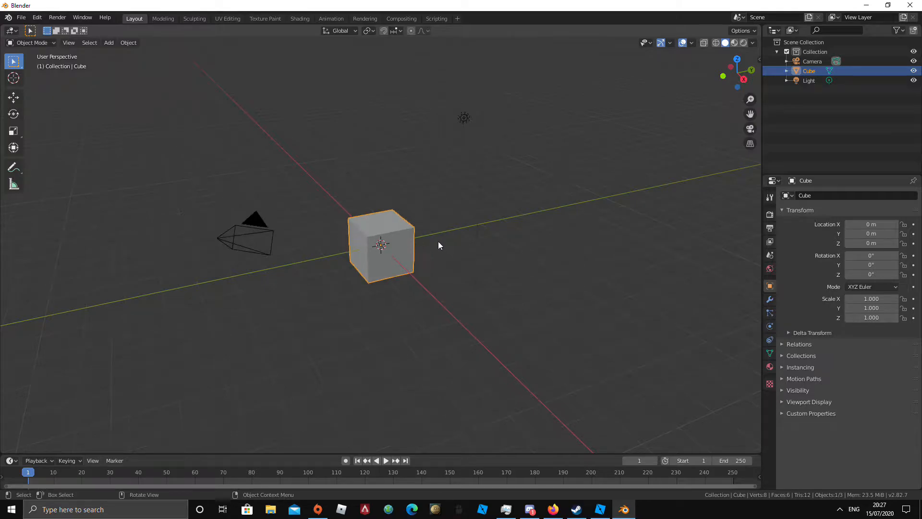
scroll(438, 238, up, 3)
scroll(384, 234, down, 2)
middle_drag(471, 246, 451, 235)
middle_drag(497, 265, 511, 270)
click(319, 509)
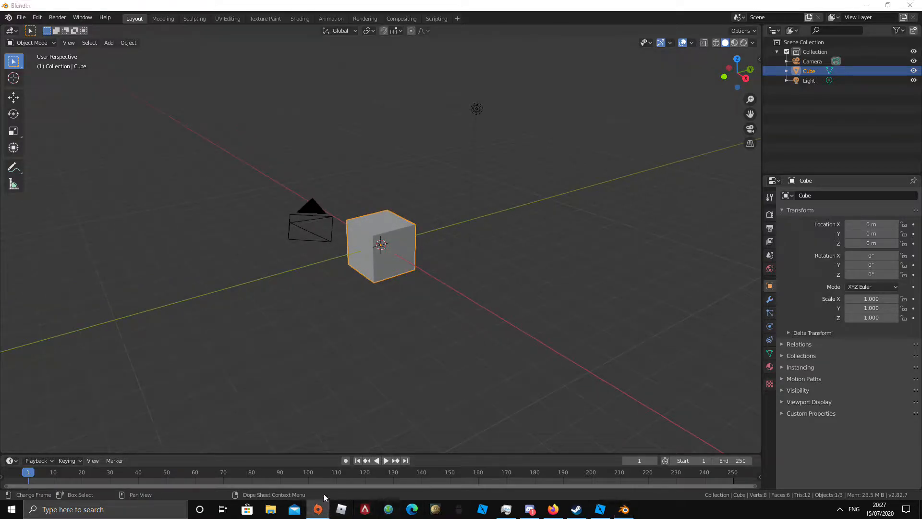
click(321, 489)
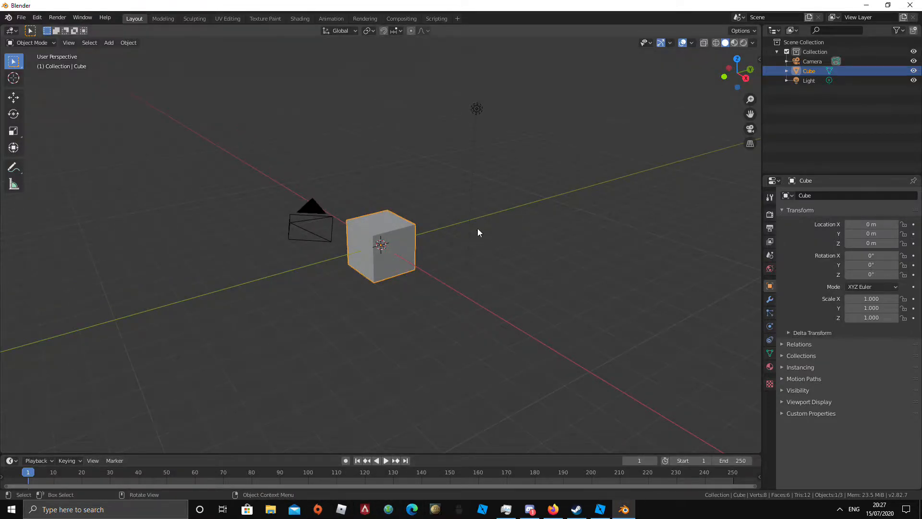
- Delete the default cube from the Blender scene
click(460, 233)
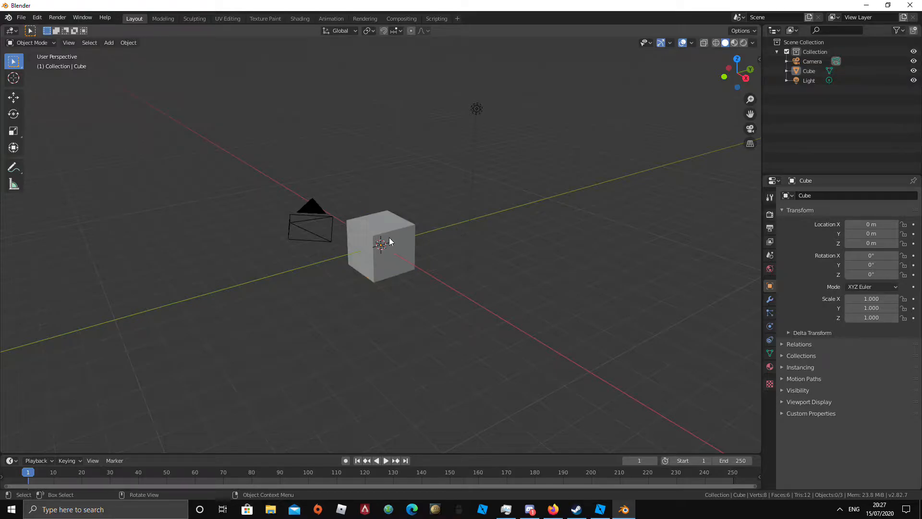
click(389, 241)
middle_drag(439, 256, 406, 236)
key(x)
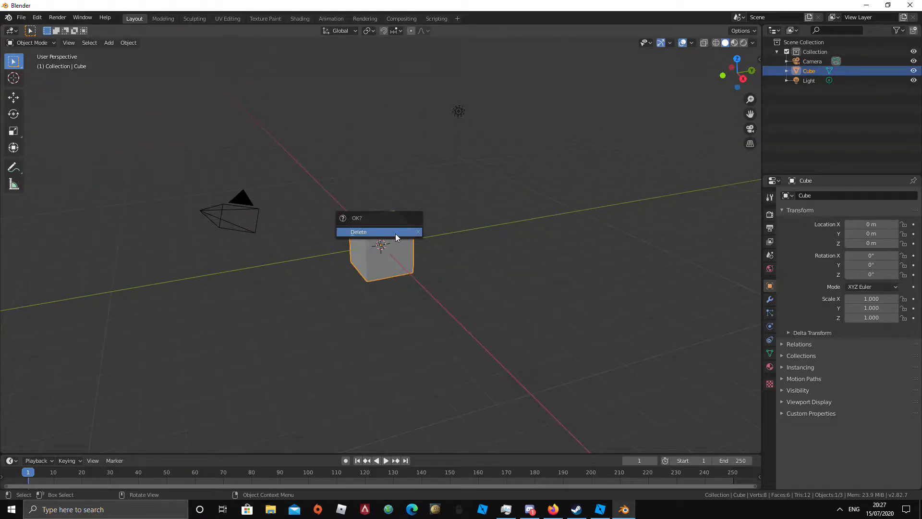
click(396, 233)
middle_drag(425, 244, 404, 244)
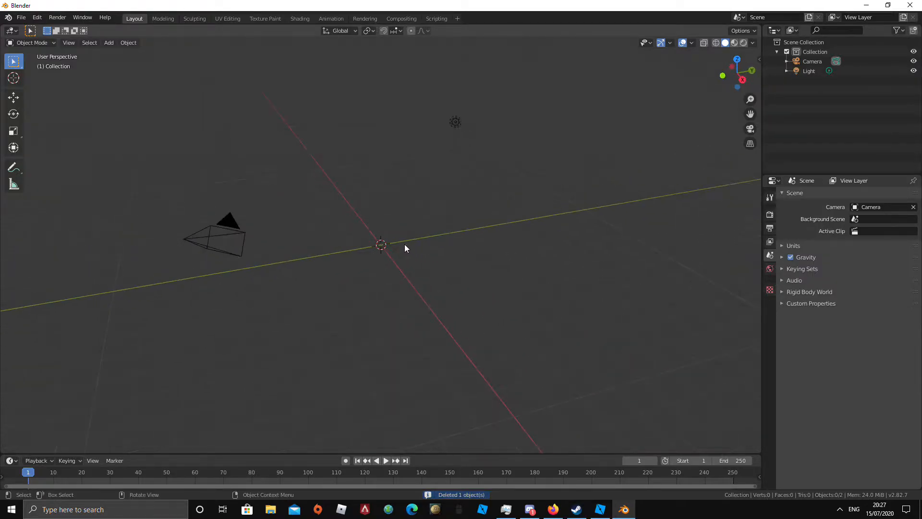
middle_drag(295, 225, 303, 224)
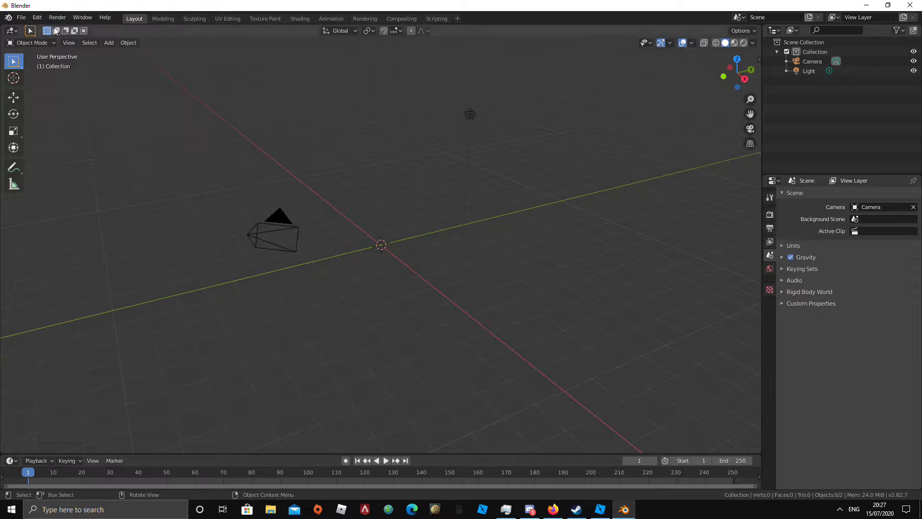
click(75, 43)
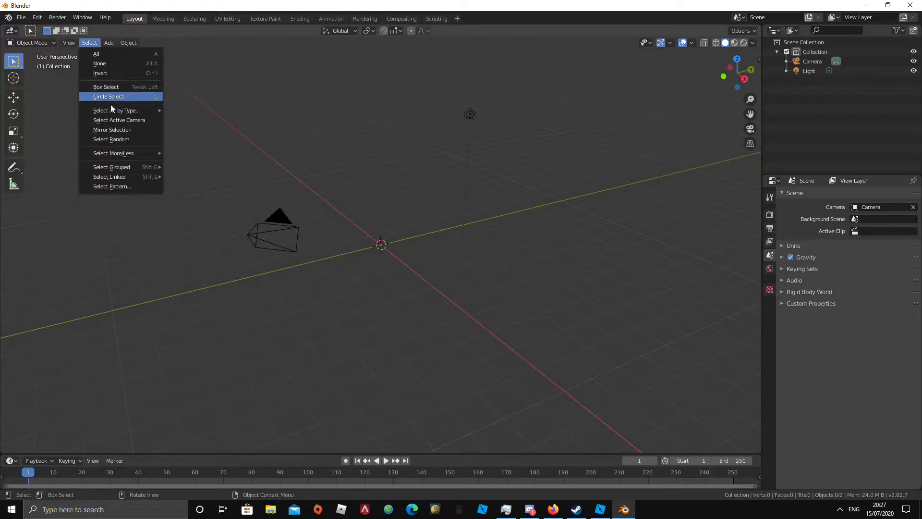
- Assign K as the shortcut for the Walk Navigation command
click(70, 43)
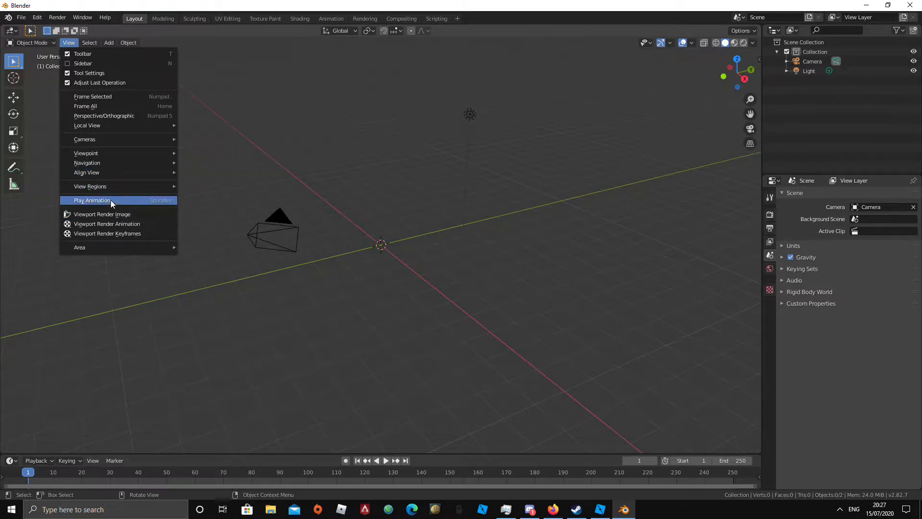
mouse_move(95, 164)
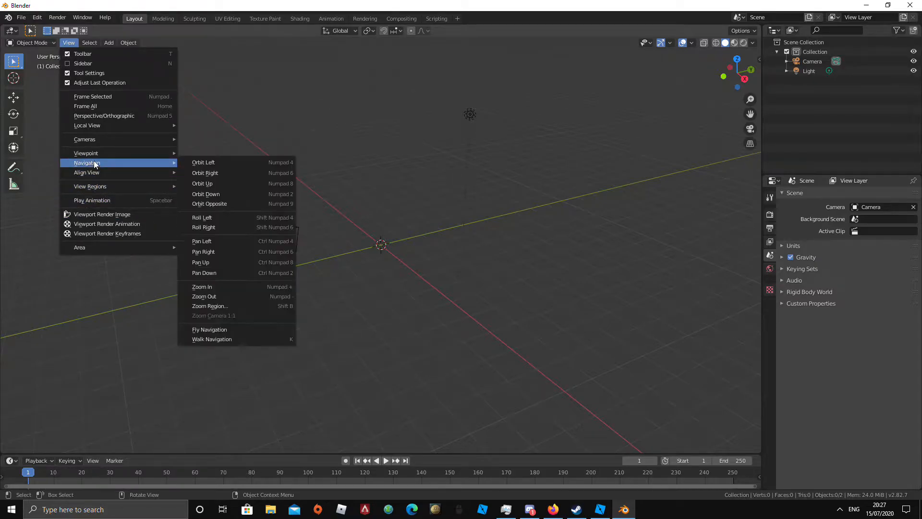
right_click(255, 338)
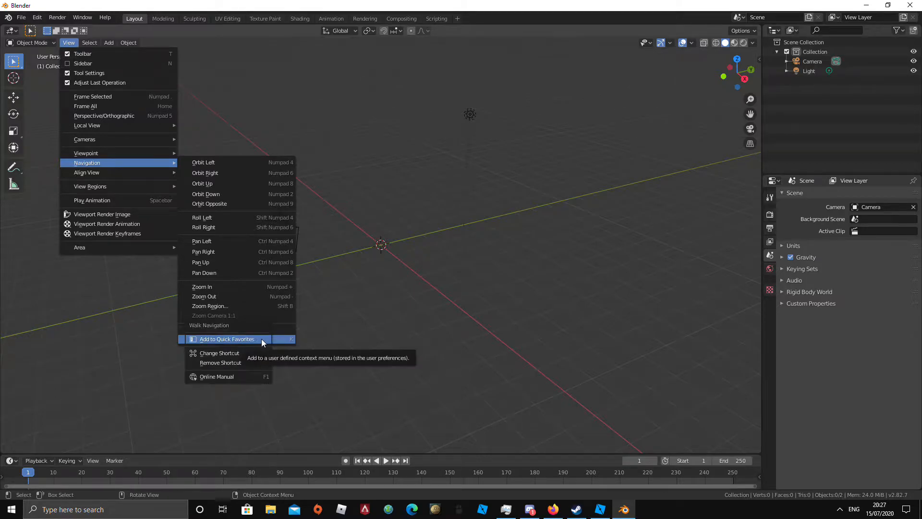
click(229, 356)
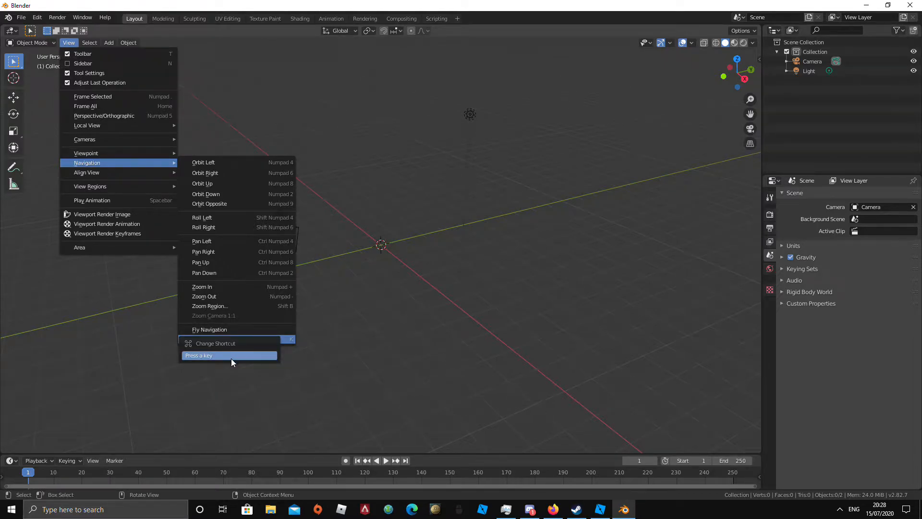
key(k)
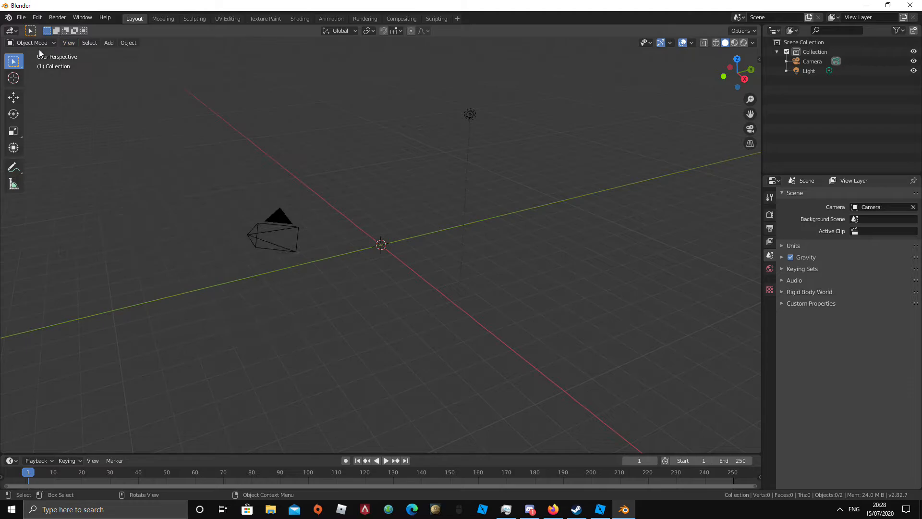
- Try out walk navigation around the empty scene and return to a view of the world origin
middle_drag(295, 211, 372, 250)
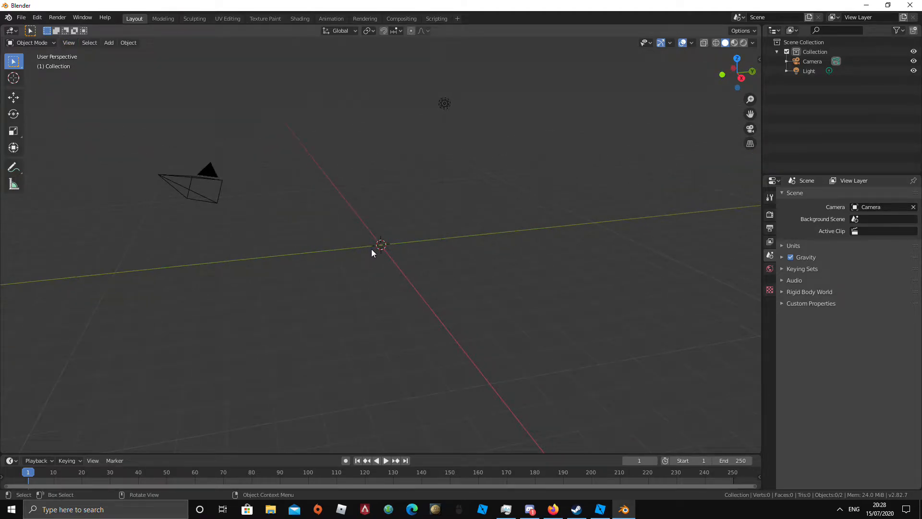
key(k)
key(w)
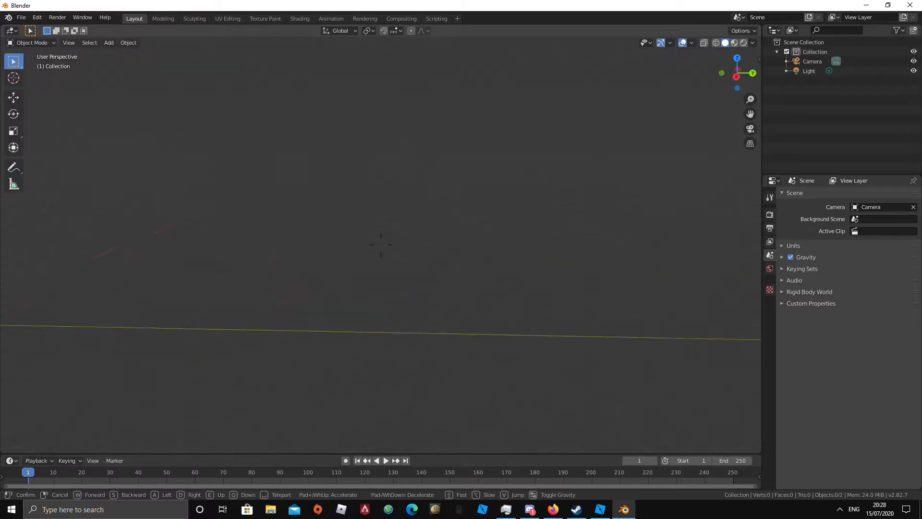
click(381, 248)
key(a)
scroll(382, 245, down, 6)
middle_drag(310, 228, 348, 238)
scroll(348, 238, up, 3)
drag(456, 239, 404, 252)
scroll(281, 229, up, 3)
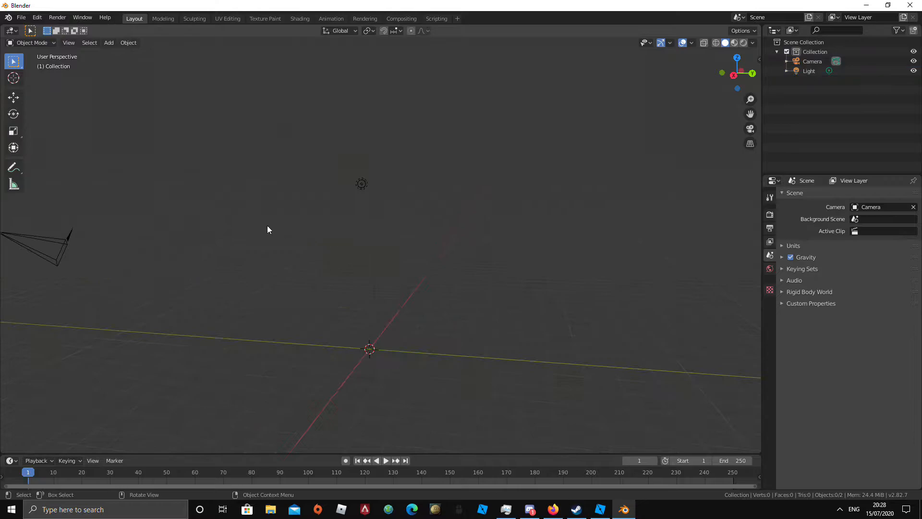
middle_drag(172, 183, 220, 204)
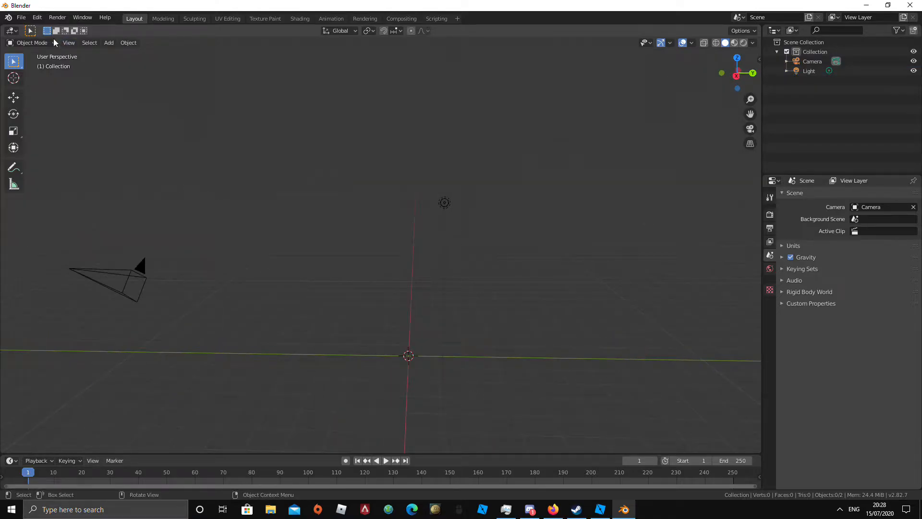
- Import the player character's Wavefront OBJ file from the GFX ART TUTORIAL folder
click(21, 21)
mouse_move(48, 148)
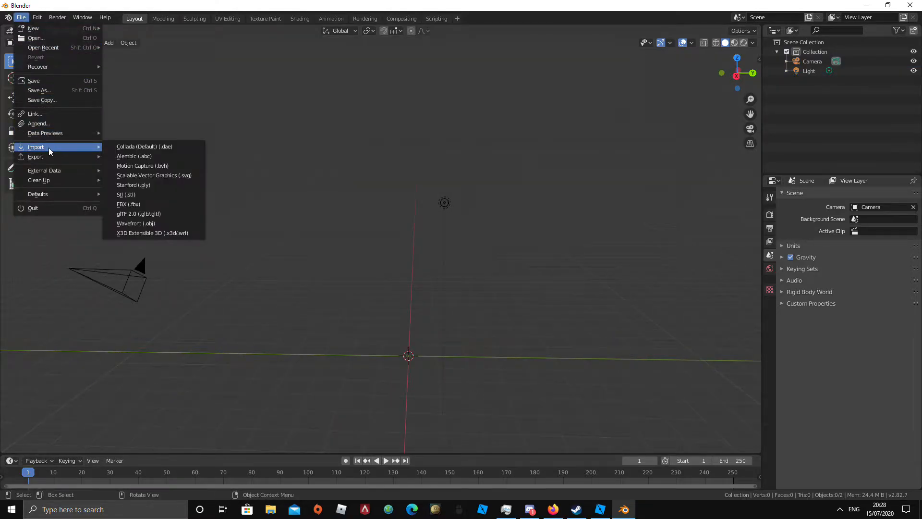
click(136, 224)
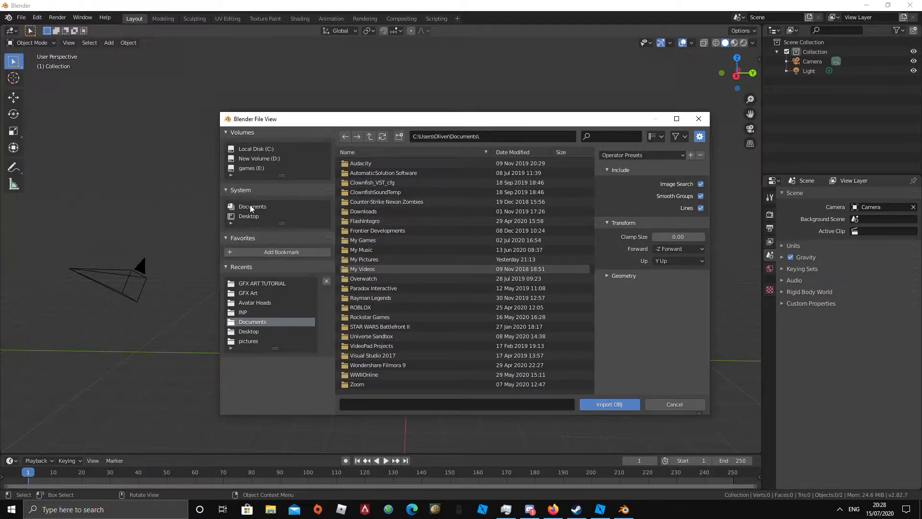
double_click(259, 284)
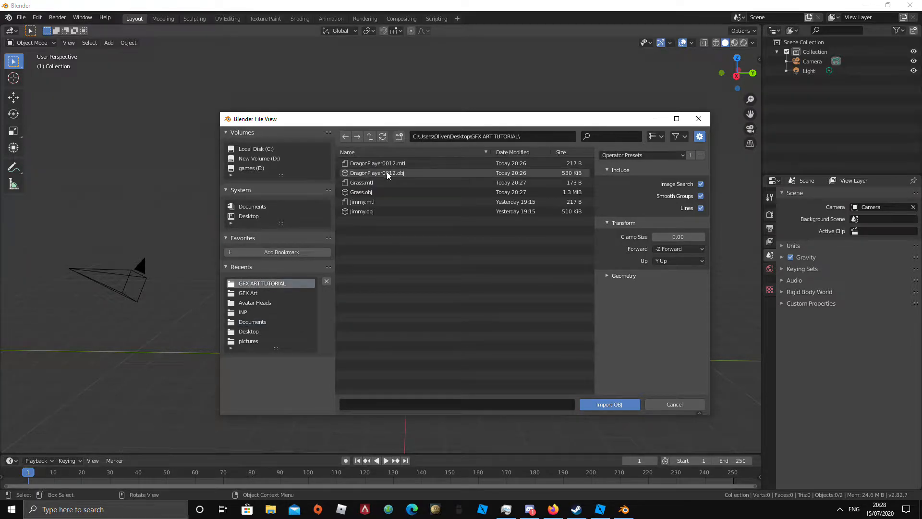
click(348, 171)
click(637, 404)
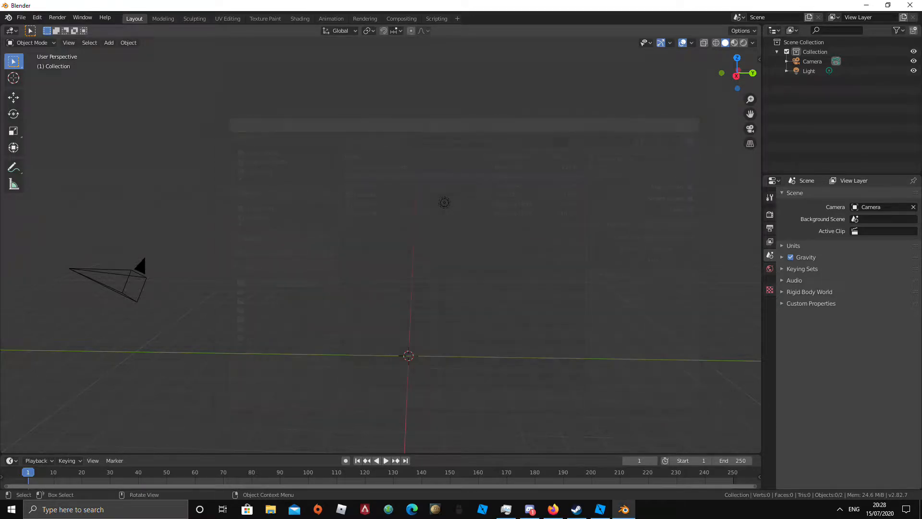
- Scale the imported character up slightly, by a factor of about 1.04
middle_drag(497, 349, 290, 241)
key(shift+grave)
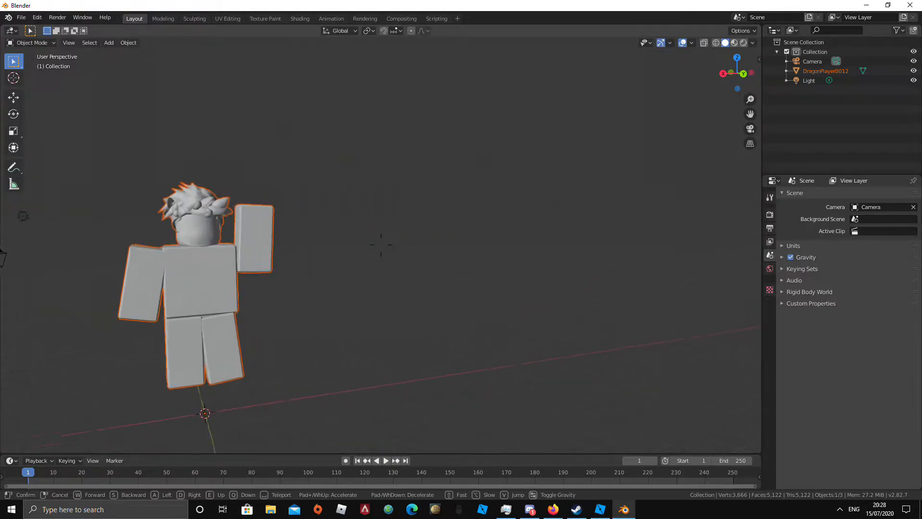
key(w)
click(381, 244)
key(s)
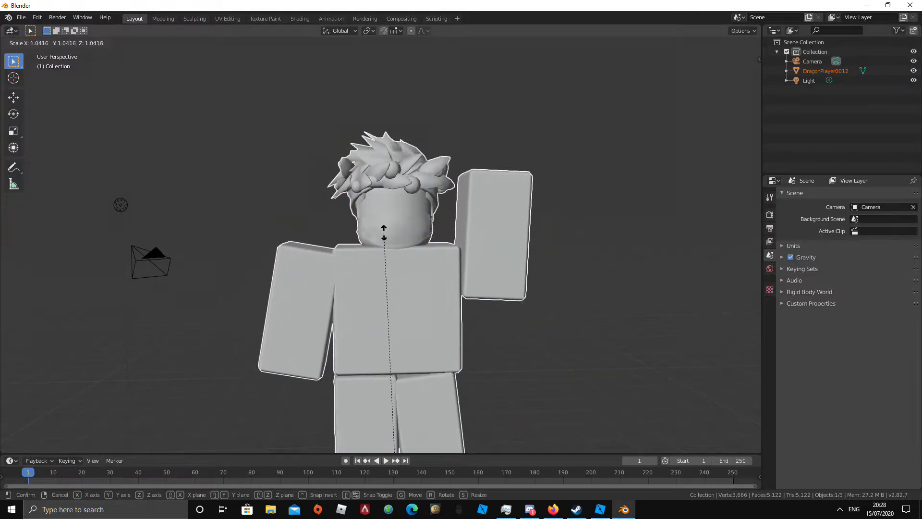
click(384, 233)
scroll(387, 234, down, 3)
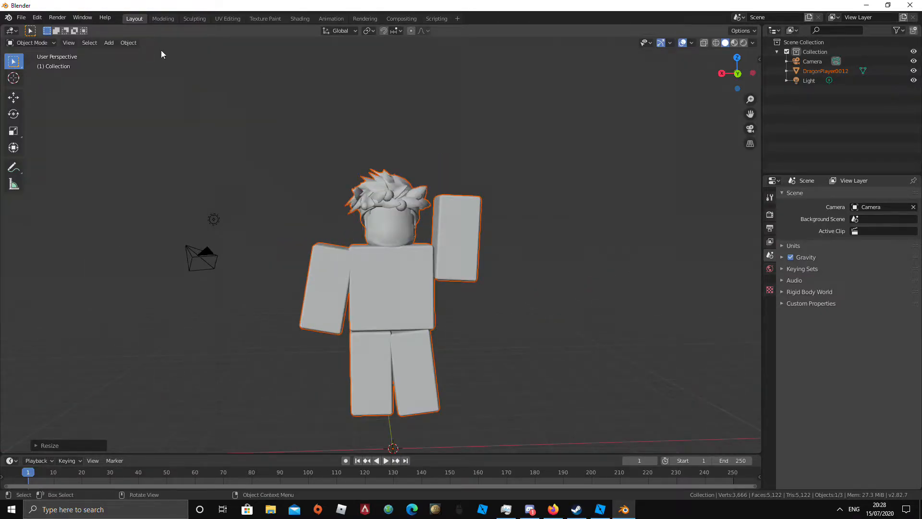
- Import Grass.obj from the GFX ART TUTORIAL folder as a Wavefront model
click(21, 18)
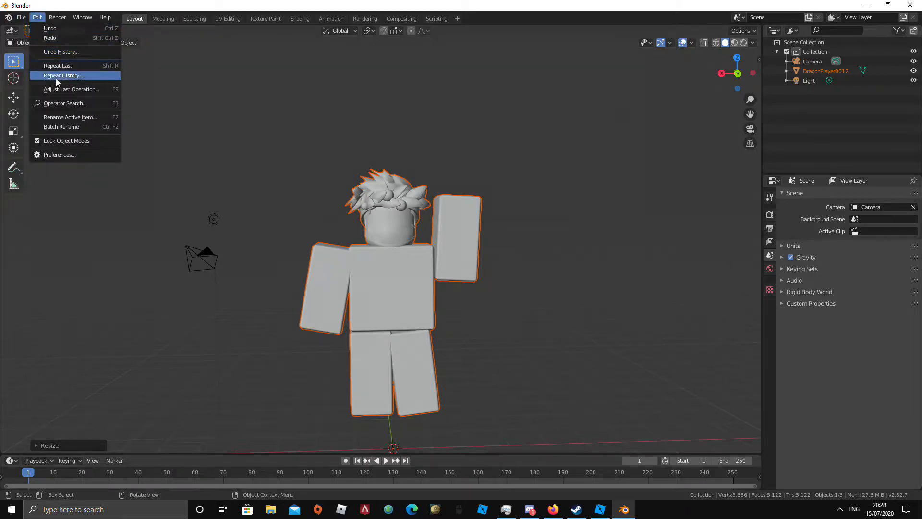
click(22, 20)
click(22, 21)
mouse_move(36, 148)
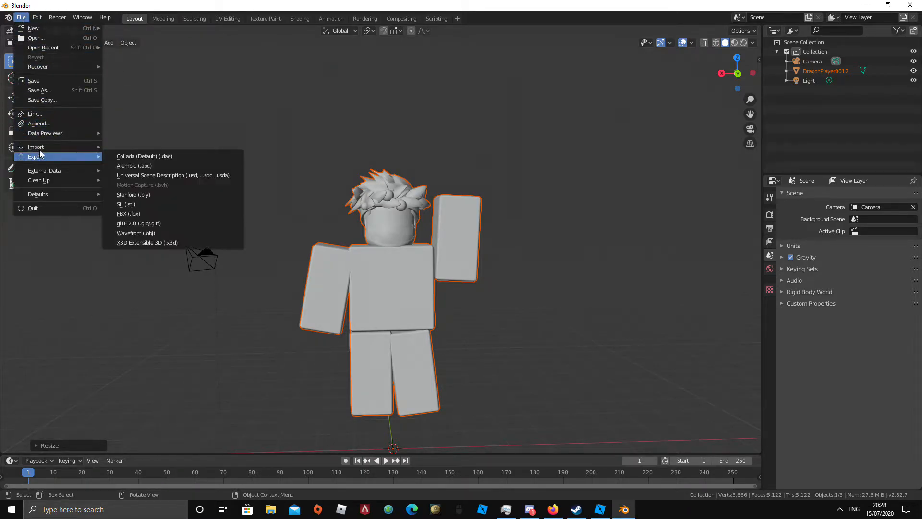
click(143, 221)
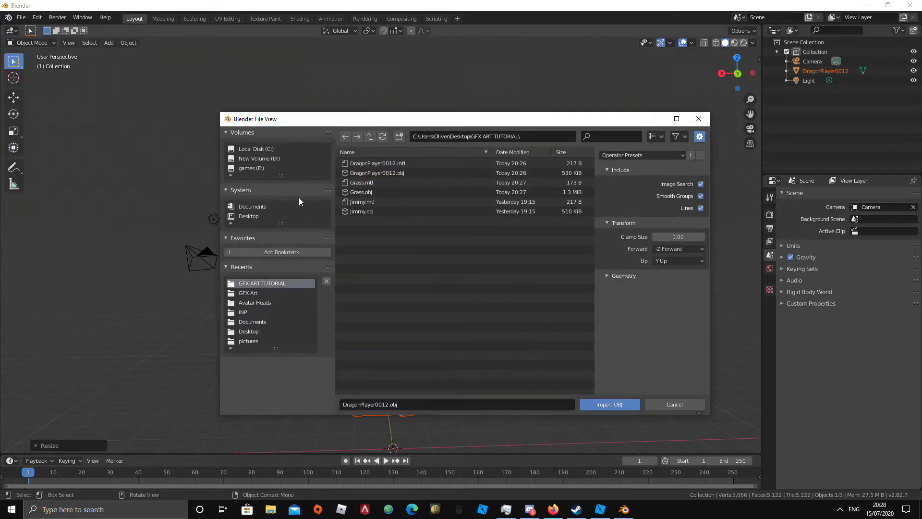
click(365, 192)
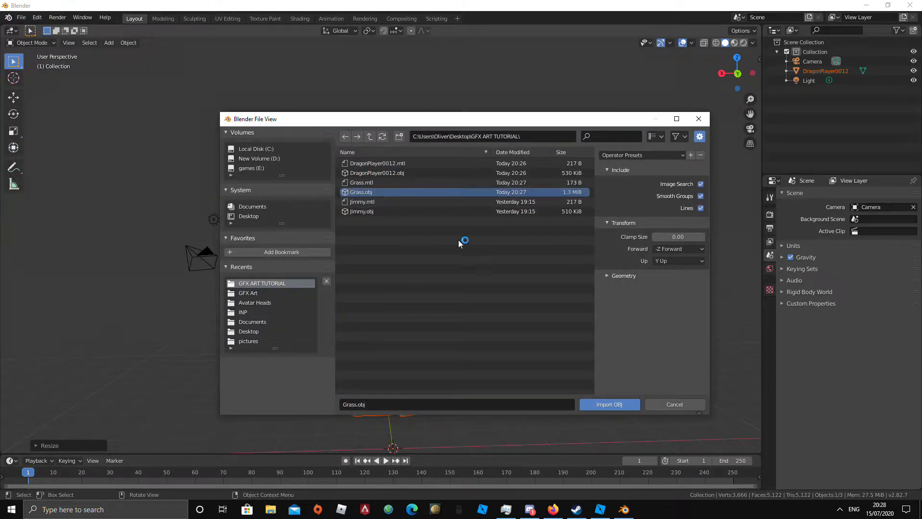
click(587, 403)
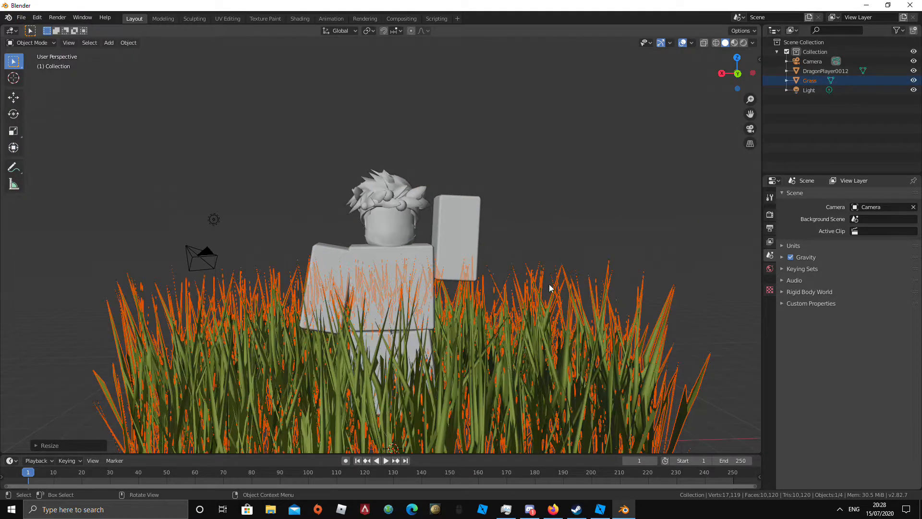
- Display the viewport in rendered shading and deselect the grass
click(548, 287)
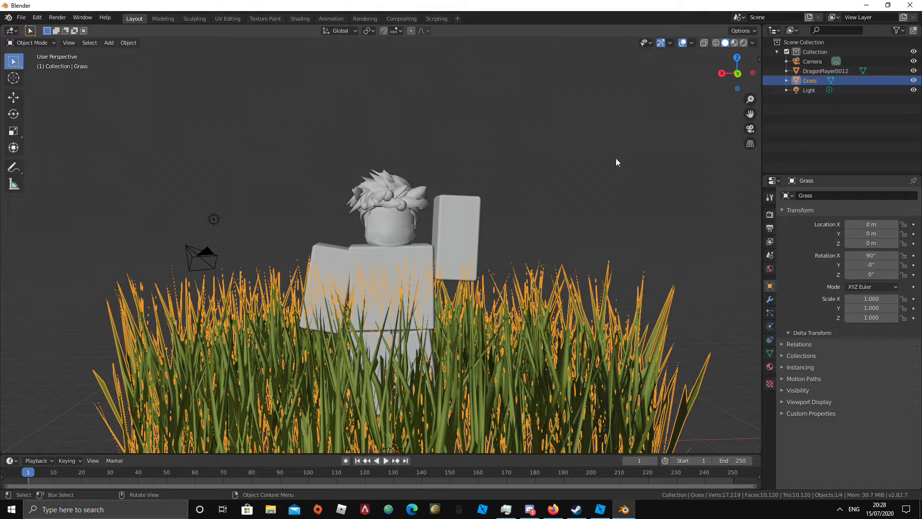
click(743, 43)
scroll(501, 206, down, 3)
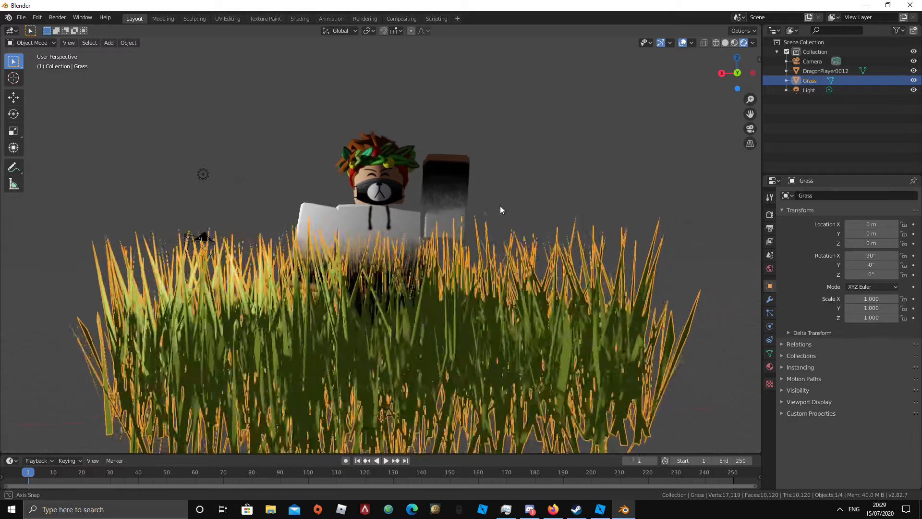
click(439, 219)
scroll(439, 219, up, 4)
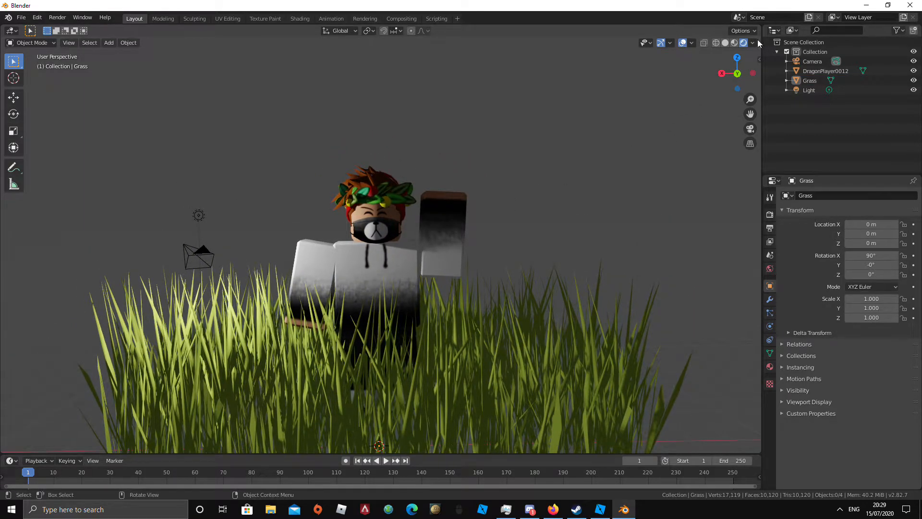
- Compare the scene in solid and material preview shading, and return to rendered shading
click(723, 45)
click(733, 44)
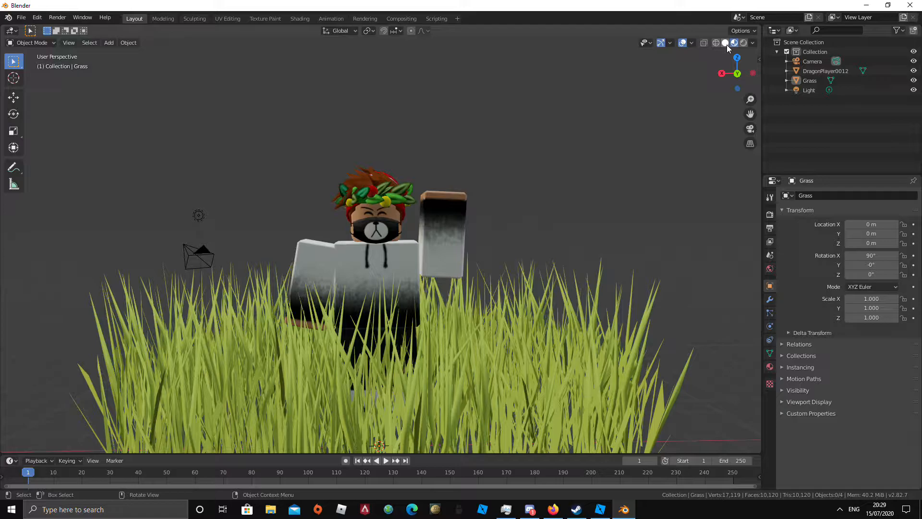
click(726, 44)
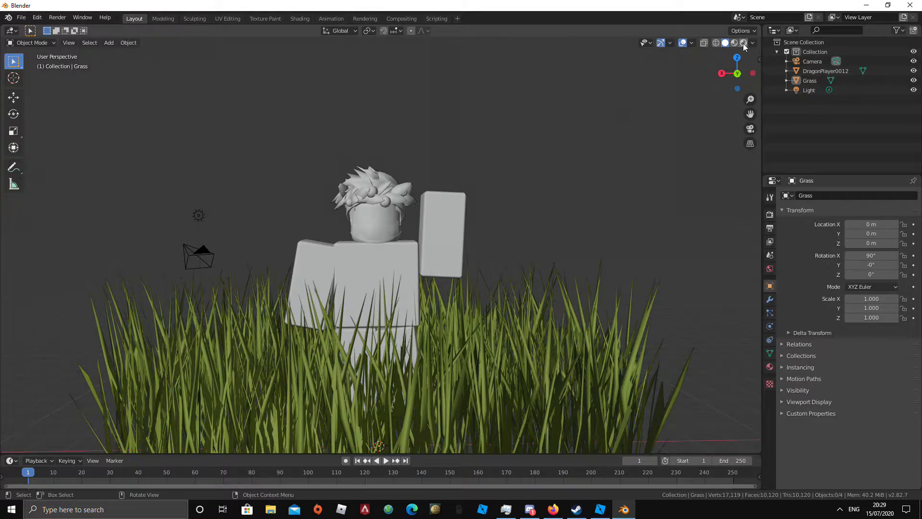
click(744, 43)
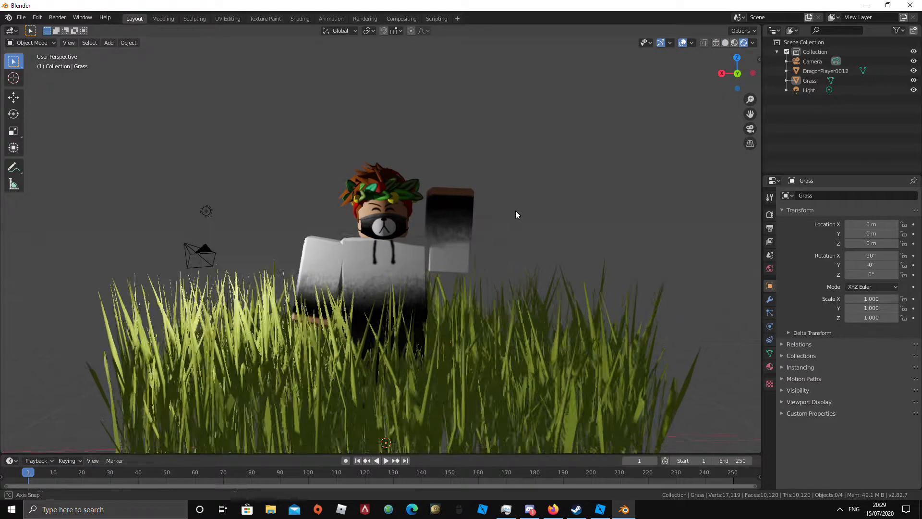
- Move the light up to about X 4.31 m, Y 0.51 m, Z 8.35 m and deselect it
click(218, 211)
mouse_move(387, 237)
middle_down()
mouse_move(446, 214)
mouse_move(466, 221)
mouse_move(390, 222)
middle_up()
click(20, 100)
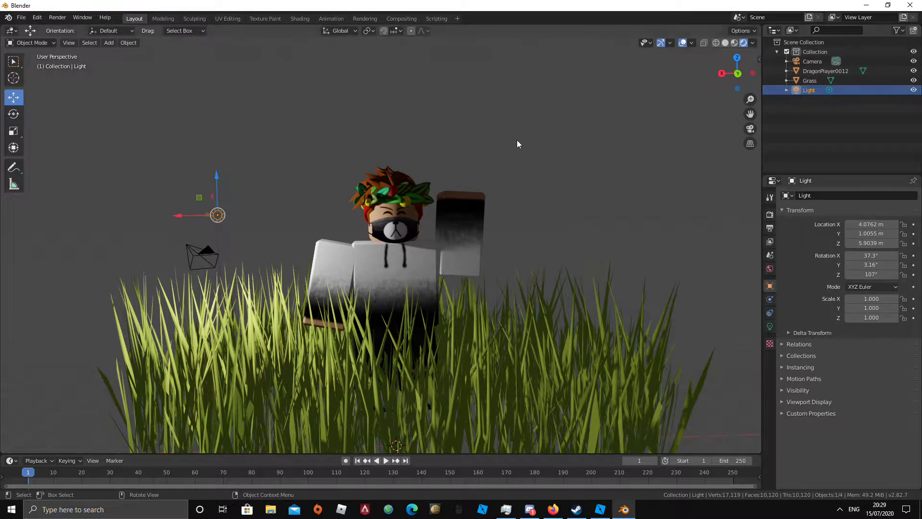
drag(217, 189, 211, 152)
drag(242, 119, 342, 208)
middle_drag(343, 209, 343, 209)
drag(201, 112, 198, 89)
click(300, 104)
middle_drag(352, 155, 352, 157)
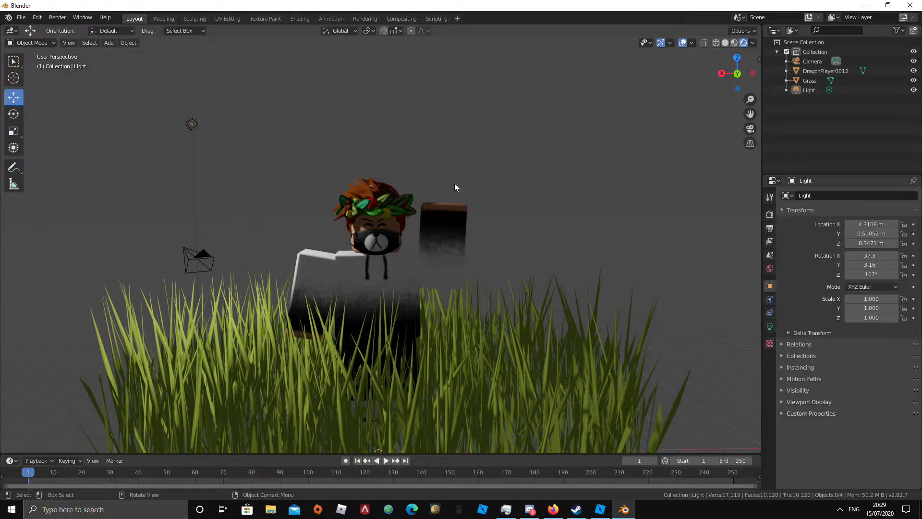
- Select the camera and enable the Transparent film option in the Eevee render settings
click(208, 256)
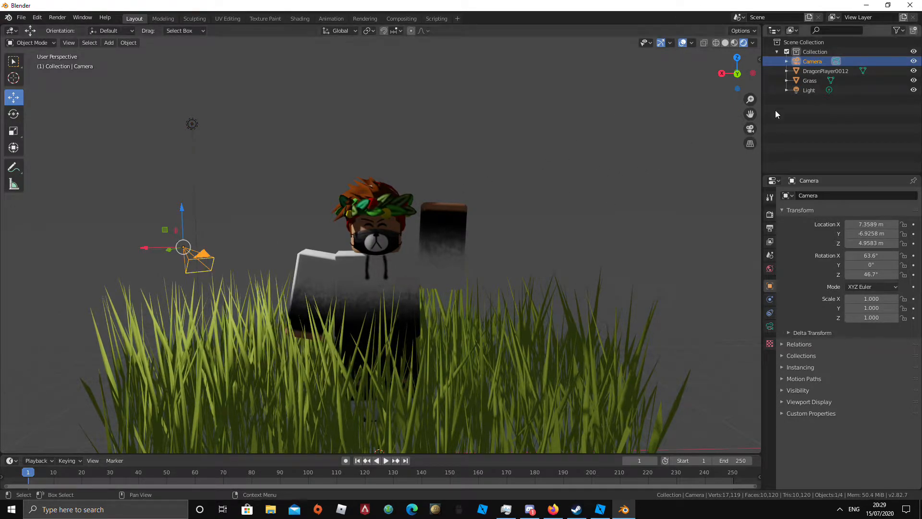
click(805, 43)
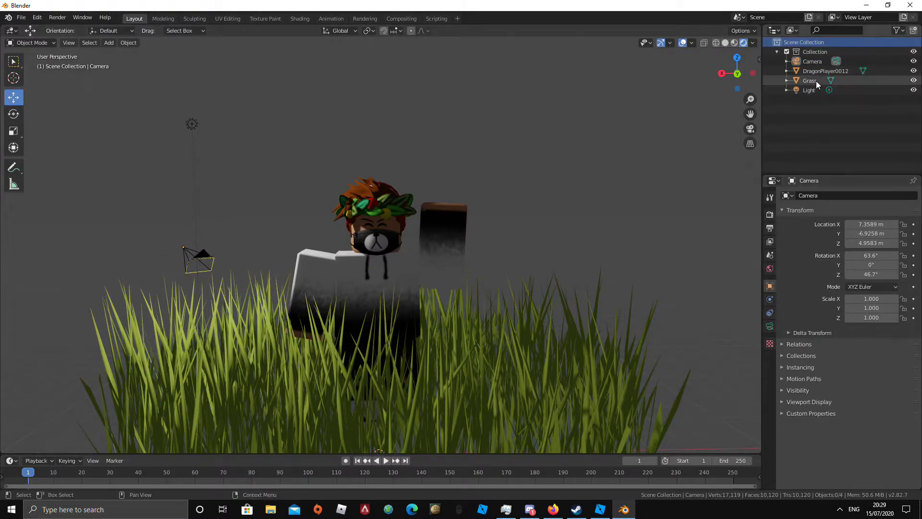
click(812, 62)
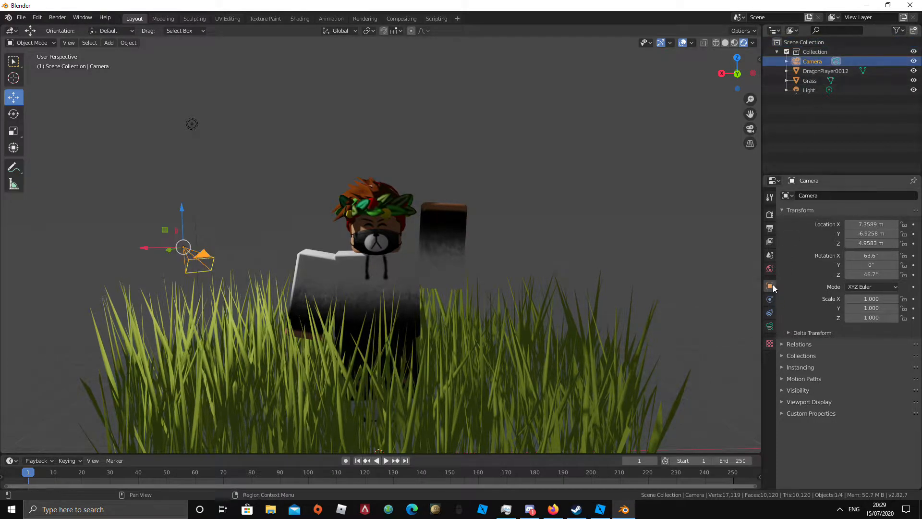
click(770, 215)
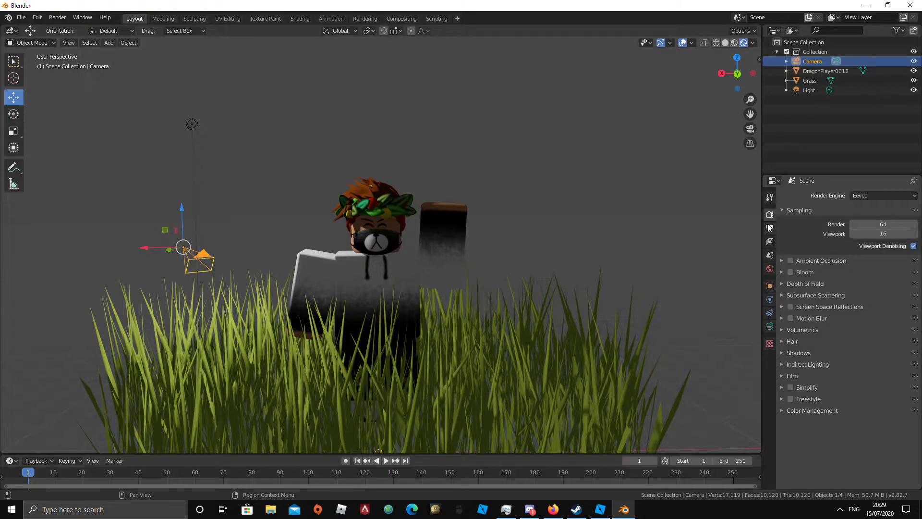
click(782, 376)
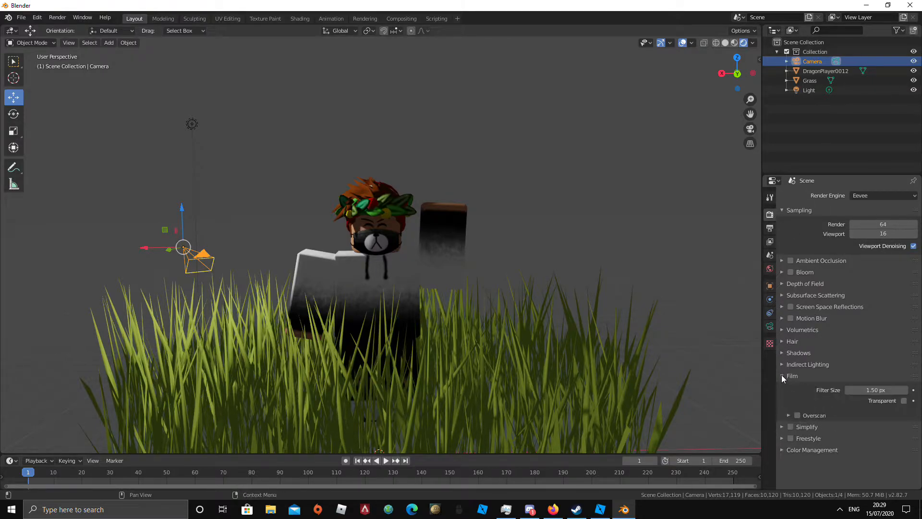
click(904, 401)
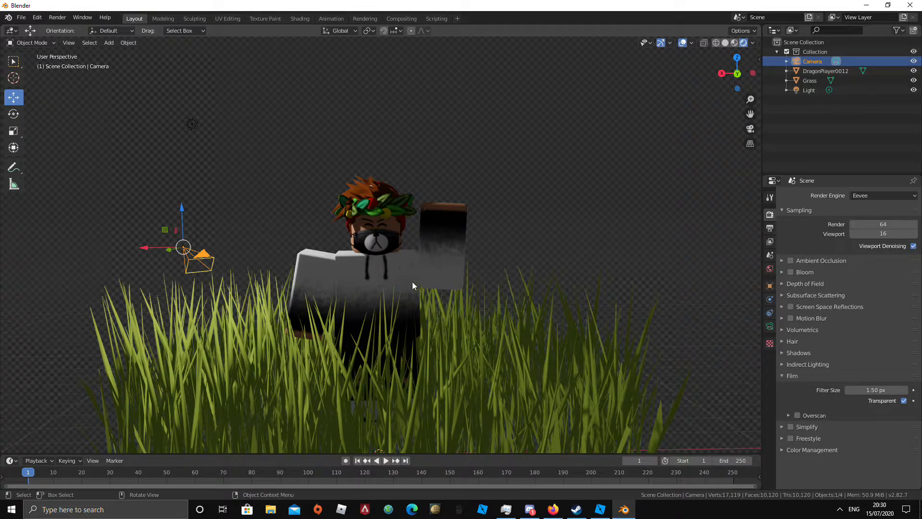
- Set the output resolution's X value to 2000 px in the scene's dimension settings
middle_drag(457, 275, 456, 277)
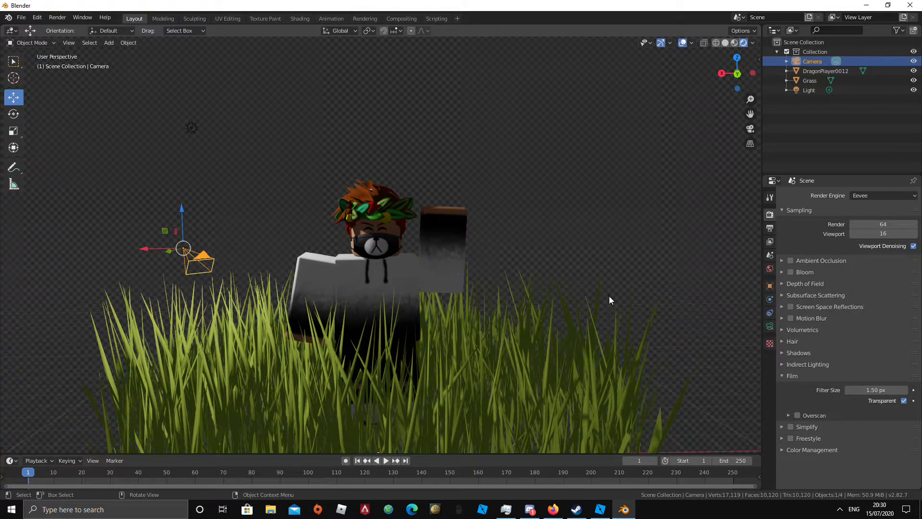
click(783, 374)
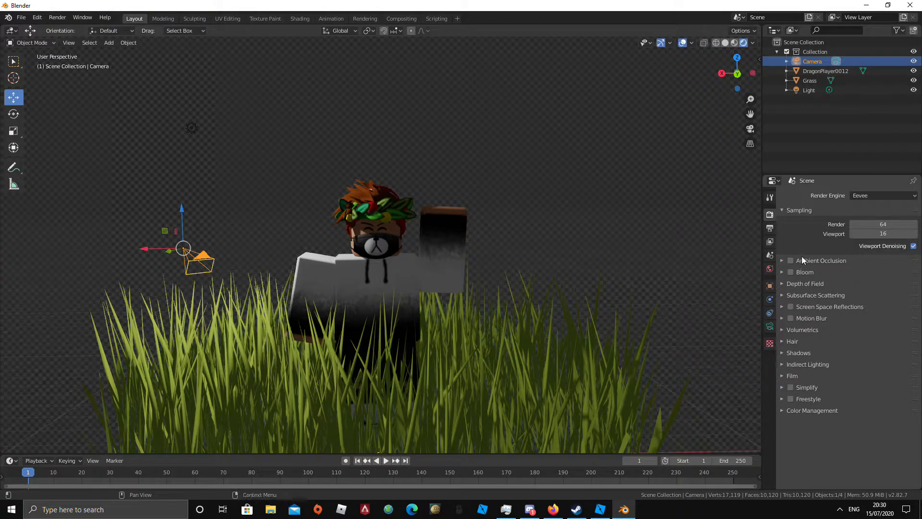
click(770, 227)
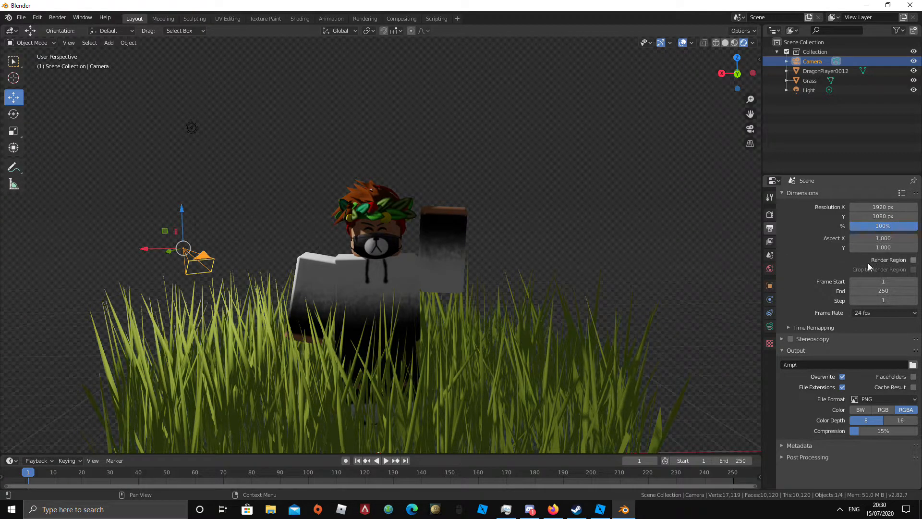
click(902, 208)
key(BackSpace)
text(2000)
key(Return)
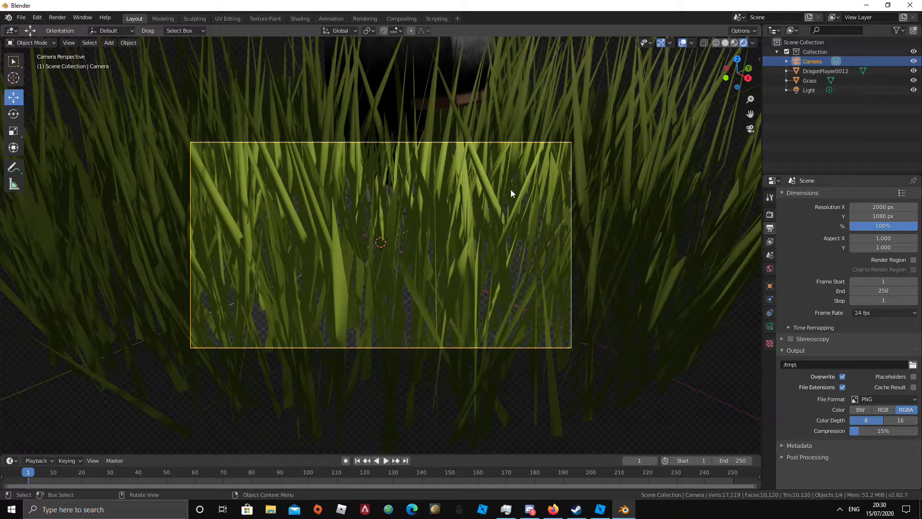
- Fly the camera to about X 0.97 m, Y 16.7 m, Z 4.98 m, framing the waving character and grass from the front
scroll(473, 188, down, 3)
scroll(473, 188, up, 3)
key(shift+grave)
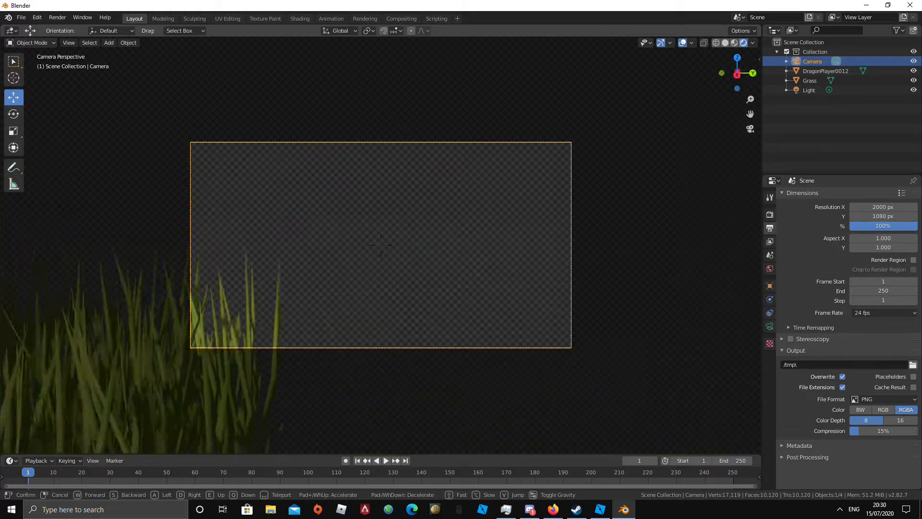
key(s)
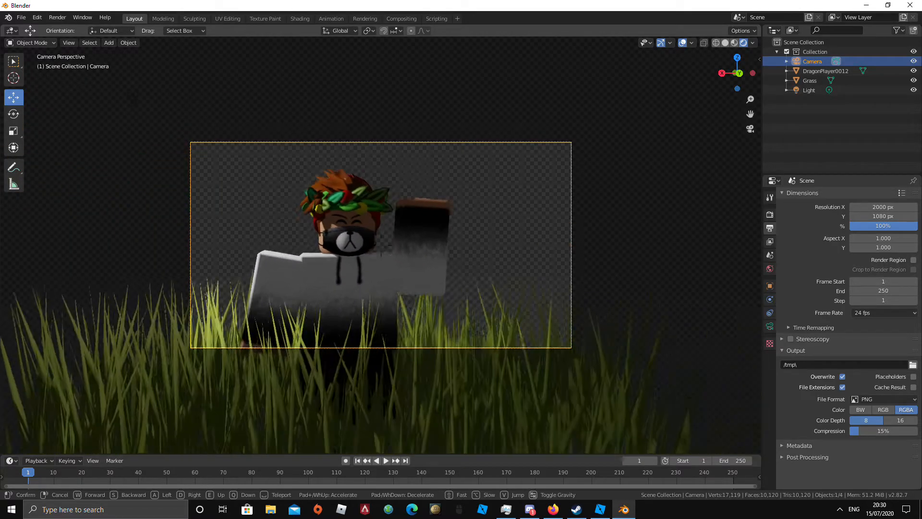
key(s)
key(s)
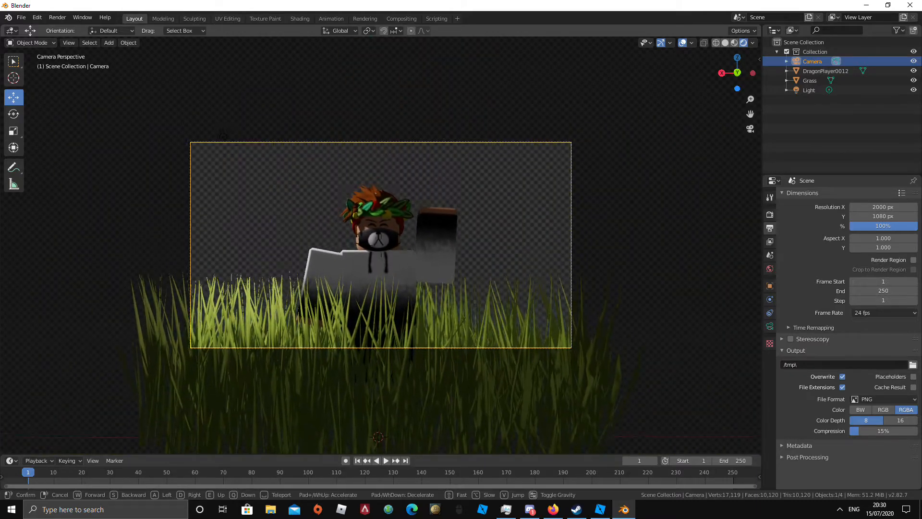
key(w)
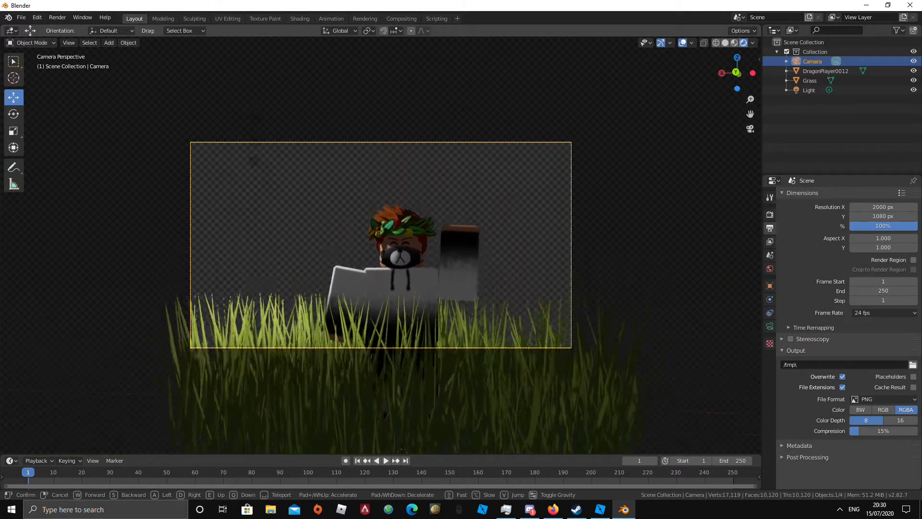
key(s)
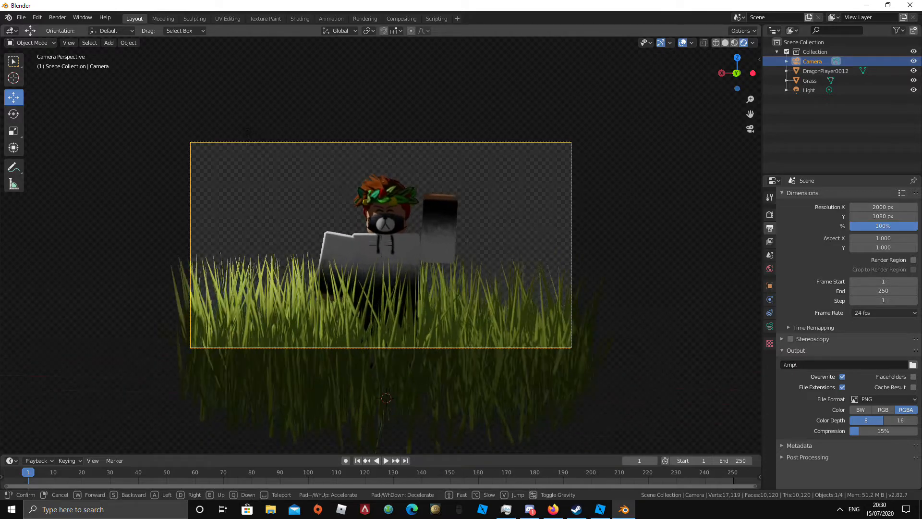
click(386, 233)
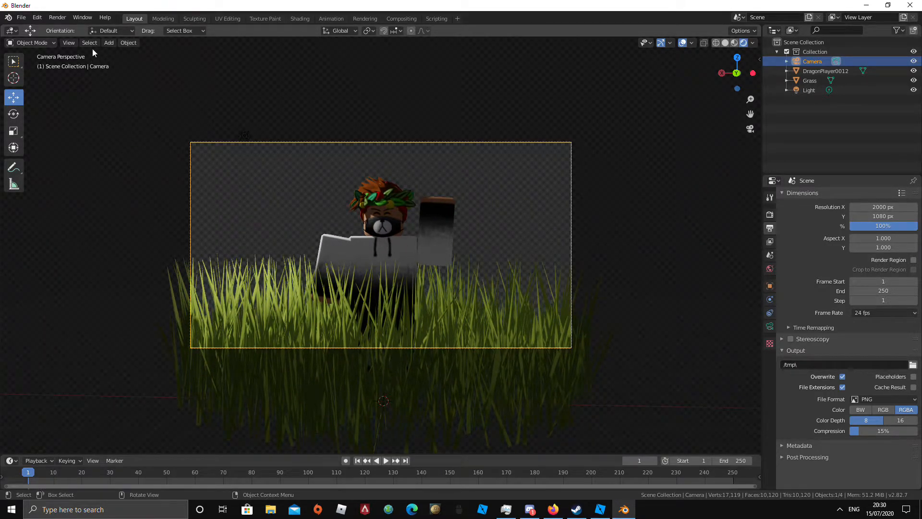
- Leave the camera view and examine the camera's transform and lens settings with the whole scene in view
click(750, 129)
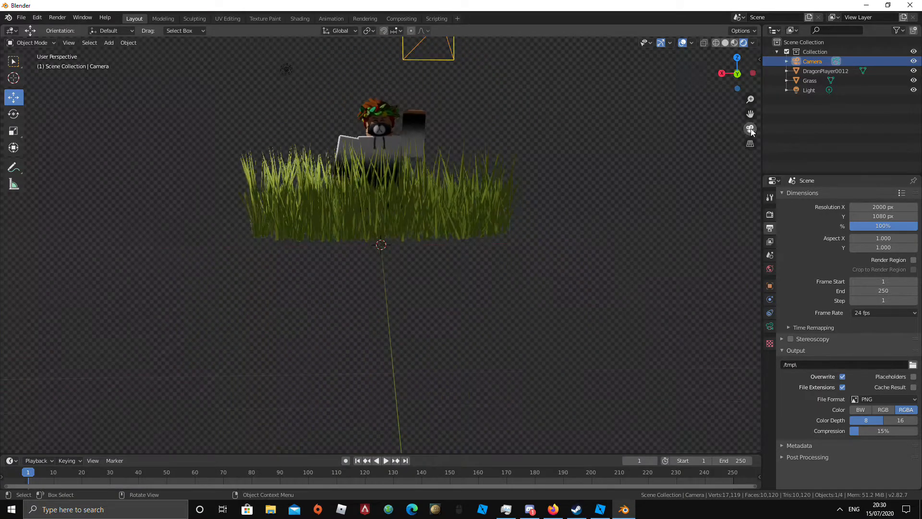
scroll(411, 134, up, 2)
middle_drag(412, 134, 406, 141)
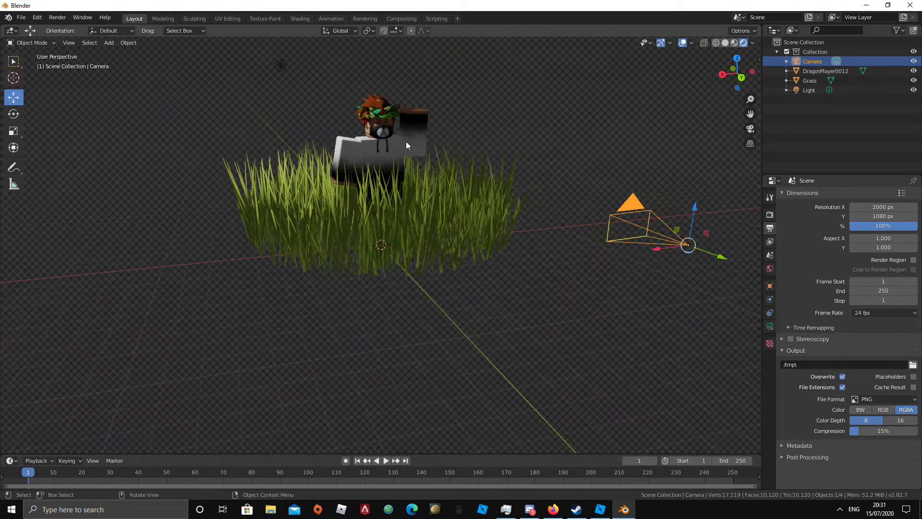
key(shift+grave)
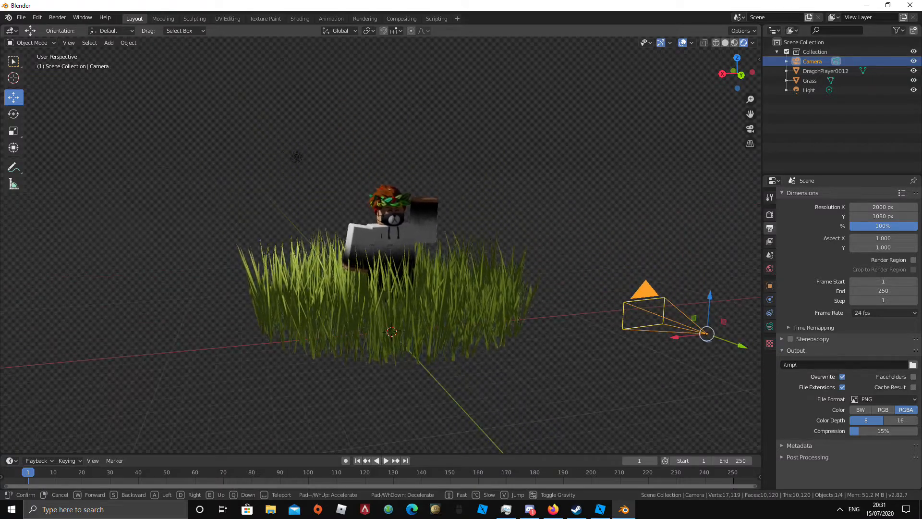
click(382, 244)
click(770, 286)
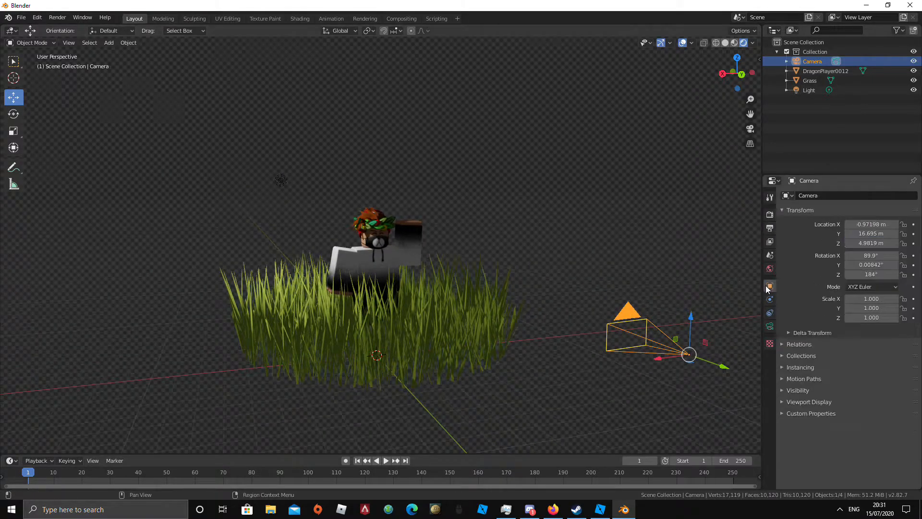
click(770, 300)
click(770, 326)
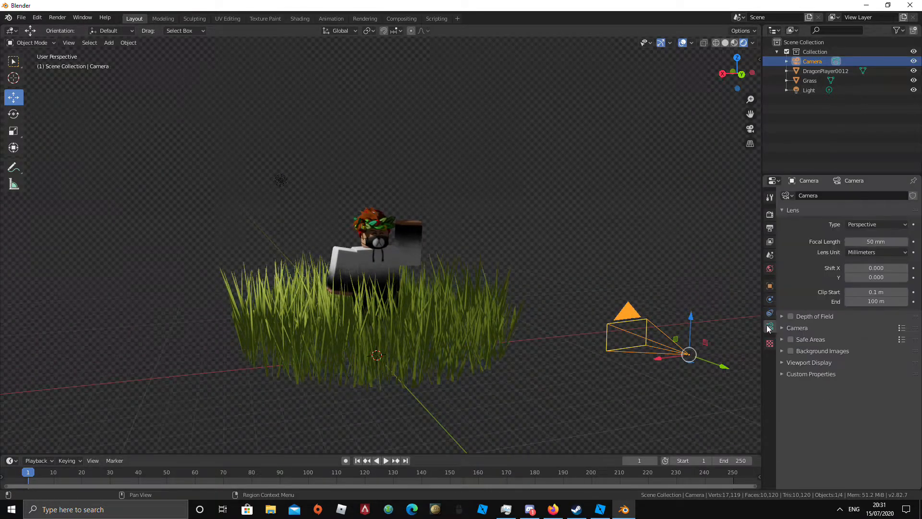
- Select the character and display the surface settings of its material
click(818, 71)
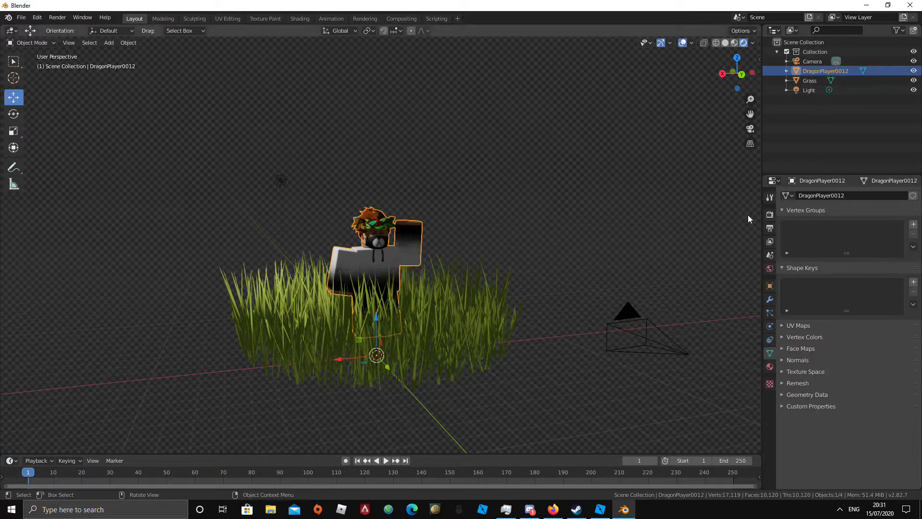
click(771, 341)
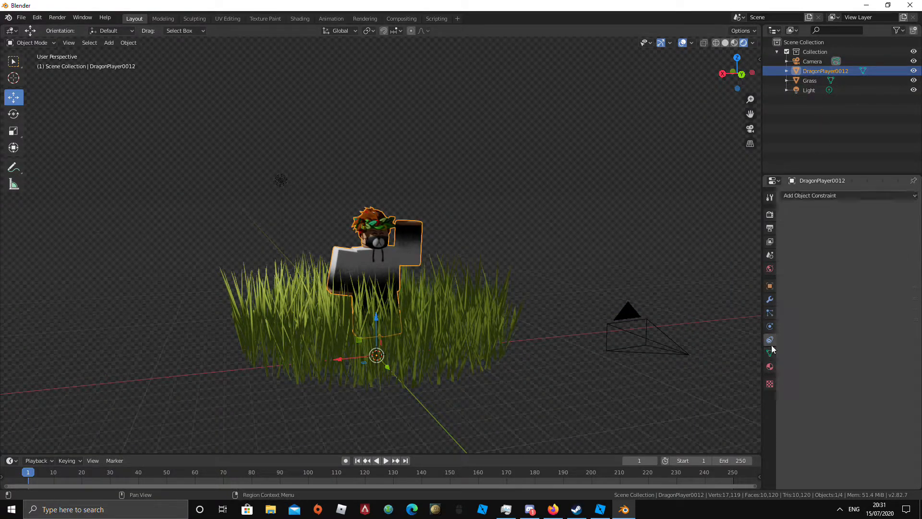
click(770, 326)
click(769, 313)
click(770, 299)
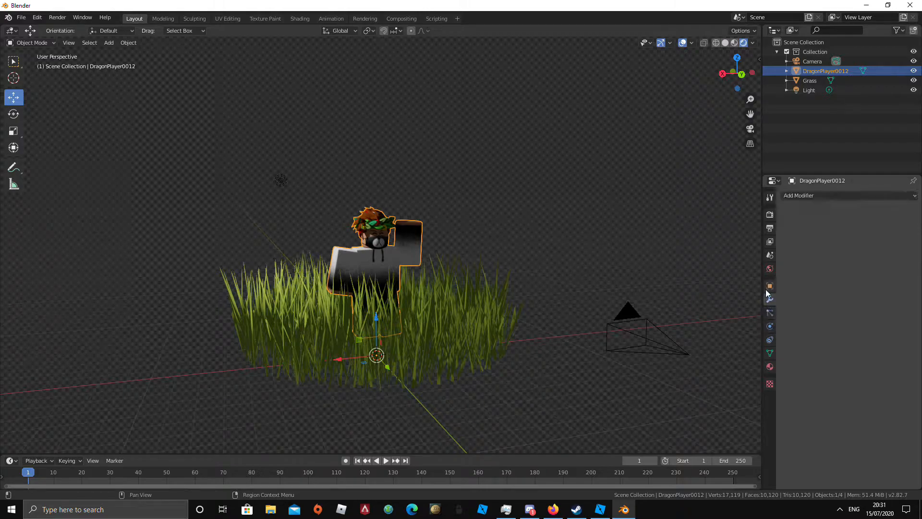
click(770, 286)
click(770, 353)
click(770, 366)
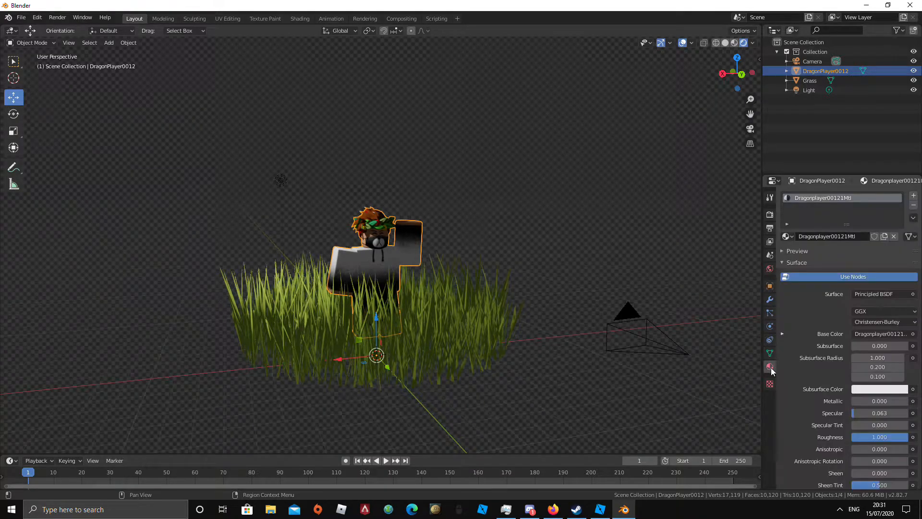
scroll(879, 358, down, 2)
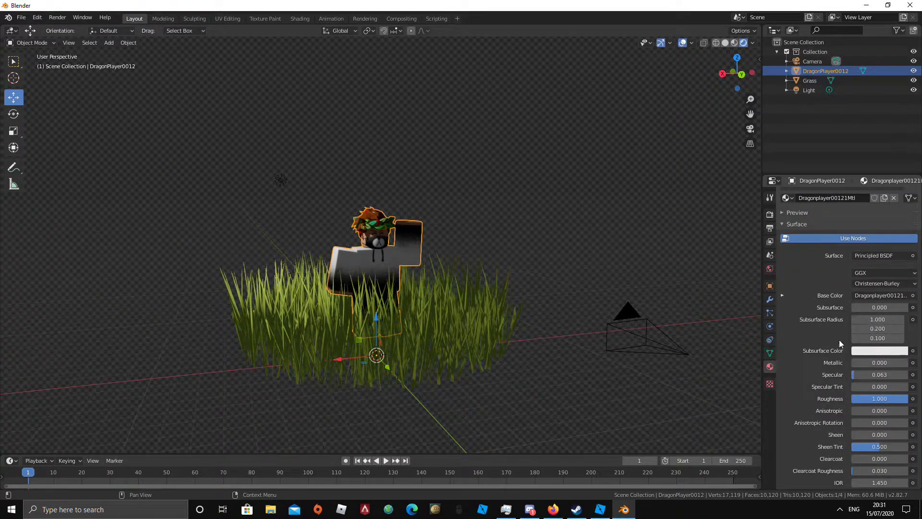
- Try a Metallic value of 1 on the character's material, check its look up close, and set the value to 0
click(891, 362)
key(Return)
middle_drag(552, 269, 529, 268)
scroll(525, 264, up, 5)
scroll(526, 265, down, 2)
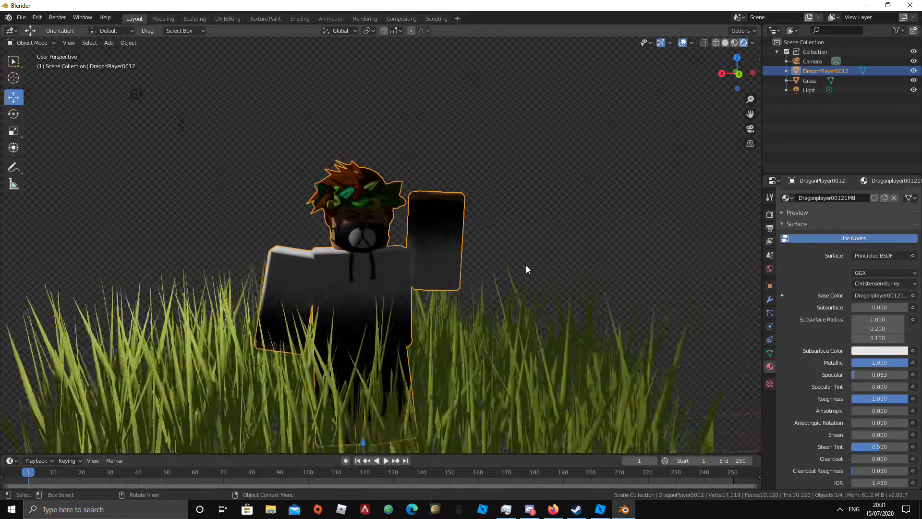
click(893, 362)
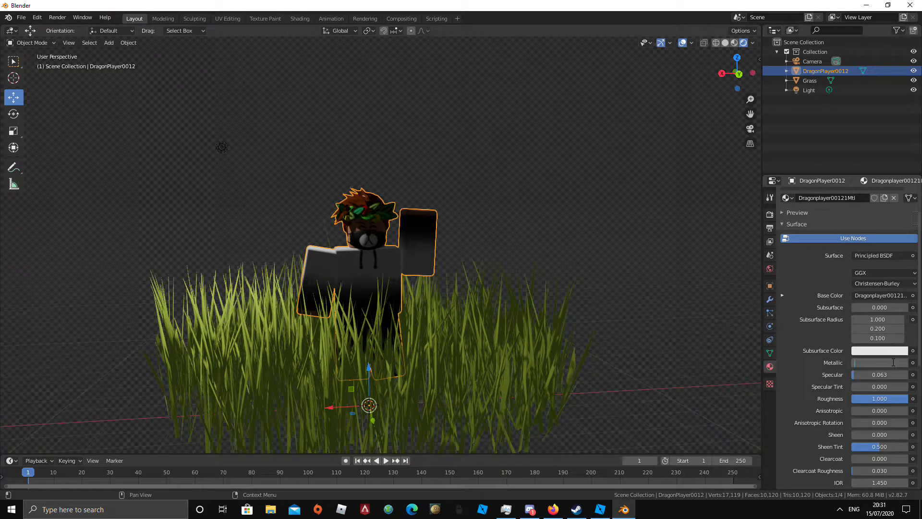
text(0)
key(Return)
- Set the Metallic value of the character's material to 0.5 and deselect the character
click(891, 363)
key(BackSpace)
text(0.5)
key(Return)
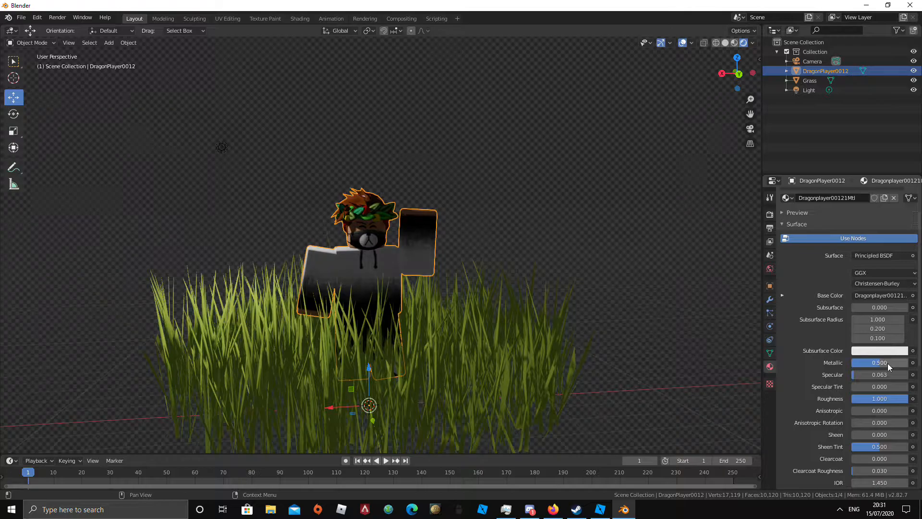
middle_drag(619, 308, 607, 309)
scroll(882, 357, down, 2)
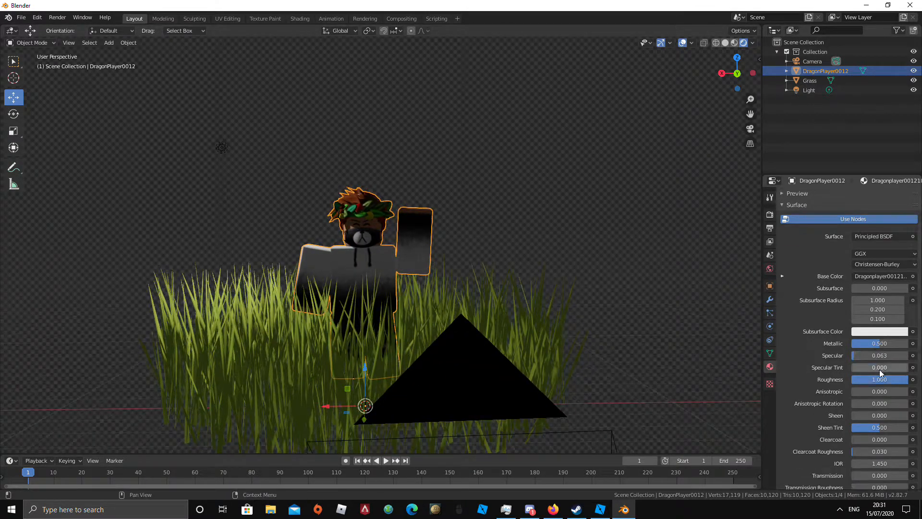
middle_drag(550, 276, 454, 256)
scroll(453, 256, down, 3)
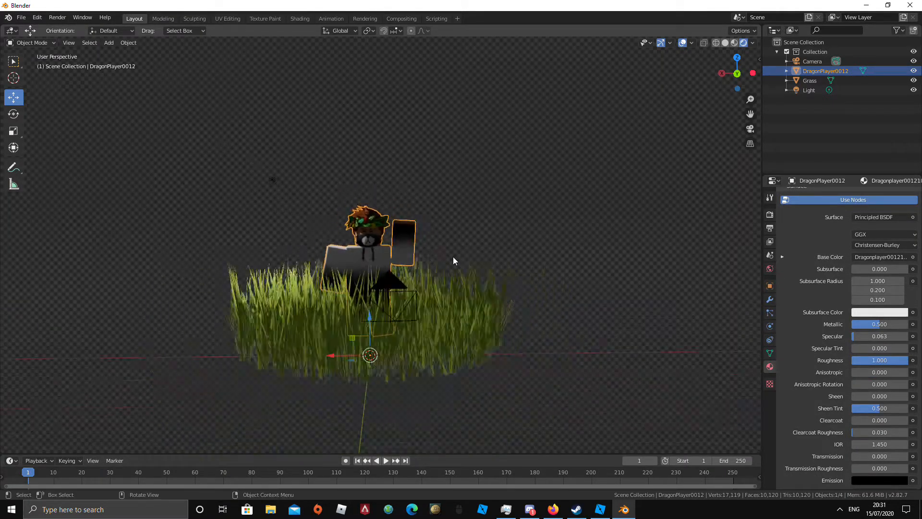
click(536, 243)
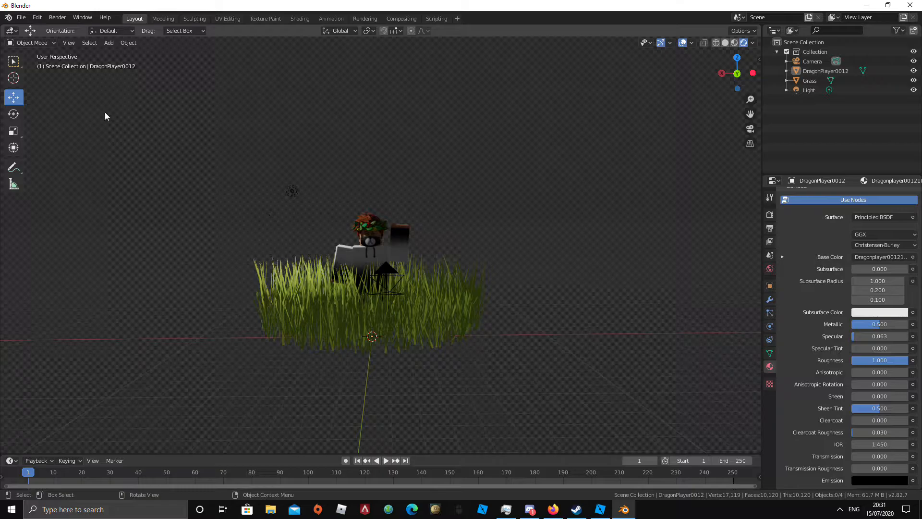
- Render the scene and save the image as a PNG named Dragonplayer0012 Tutorial in the GFX ART TUTORIAL folder
click(57, 18)
click(74, 28)
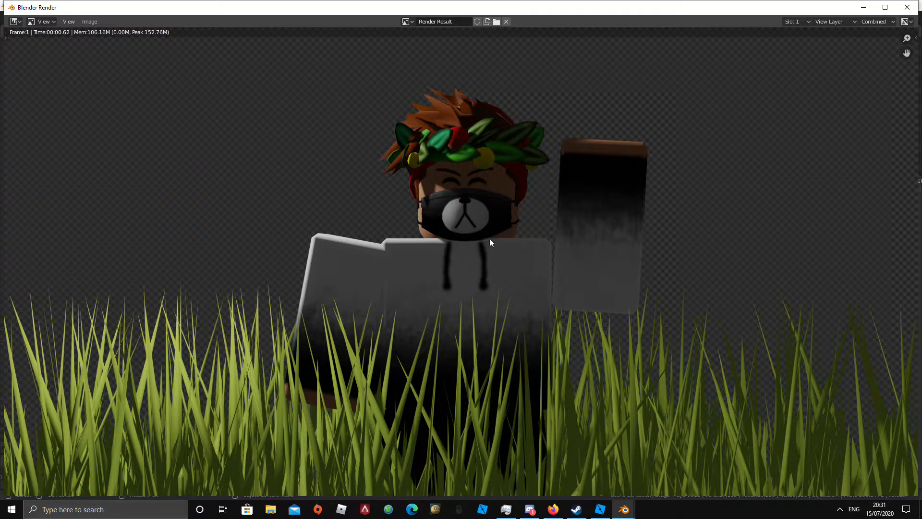
click(89, 22)
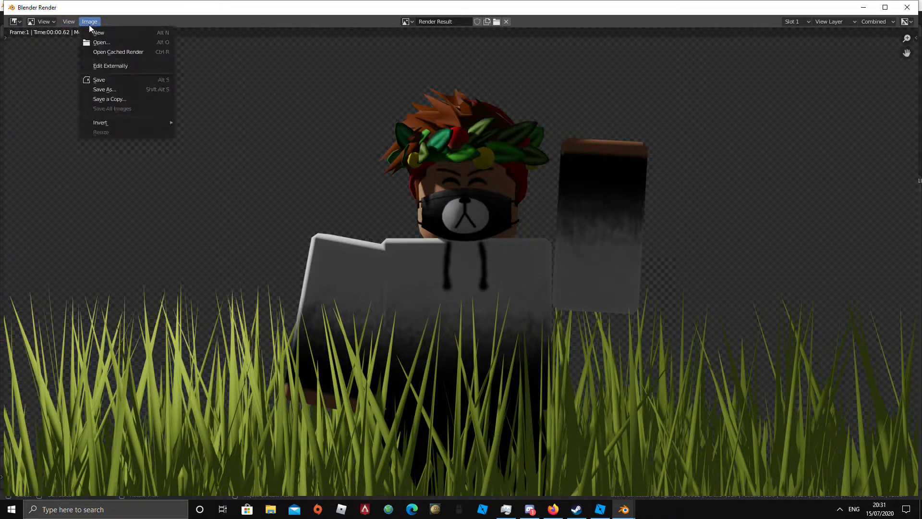
click(108, 90)
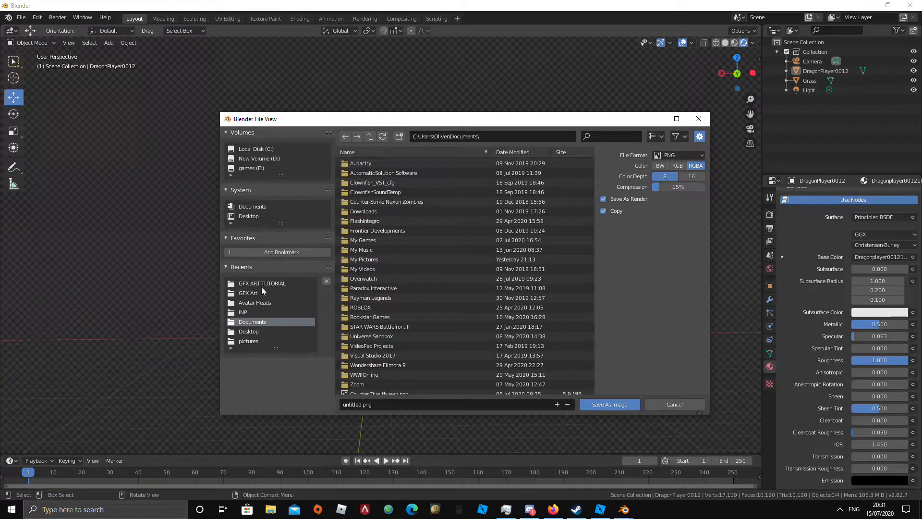
click(262, 284)
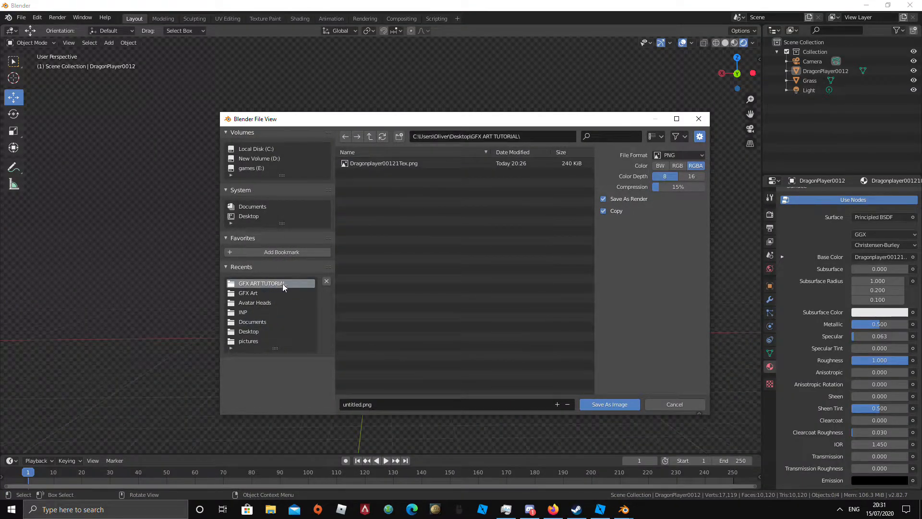
click(392, 404)
key(BackSpace)
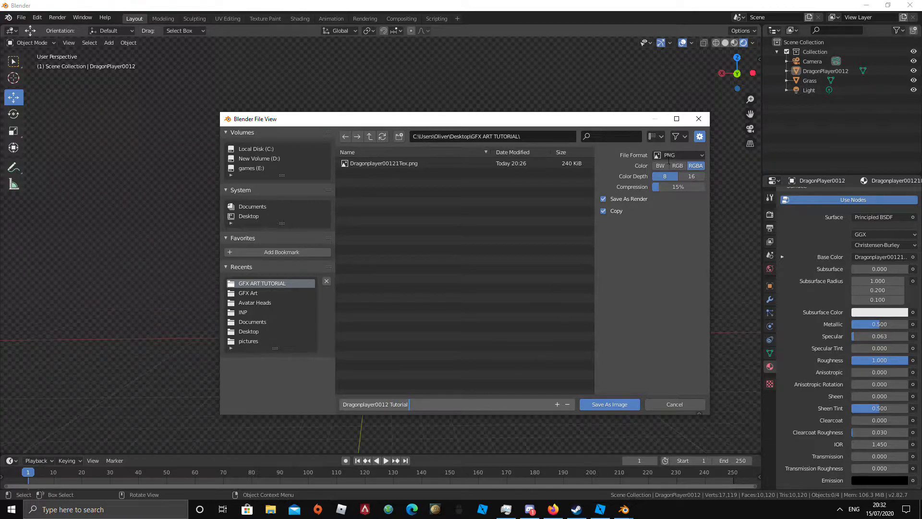
click(602, 403)
click(606, 404)
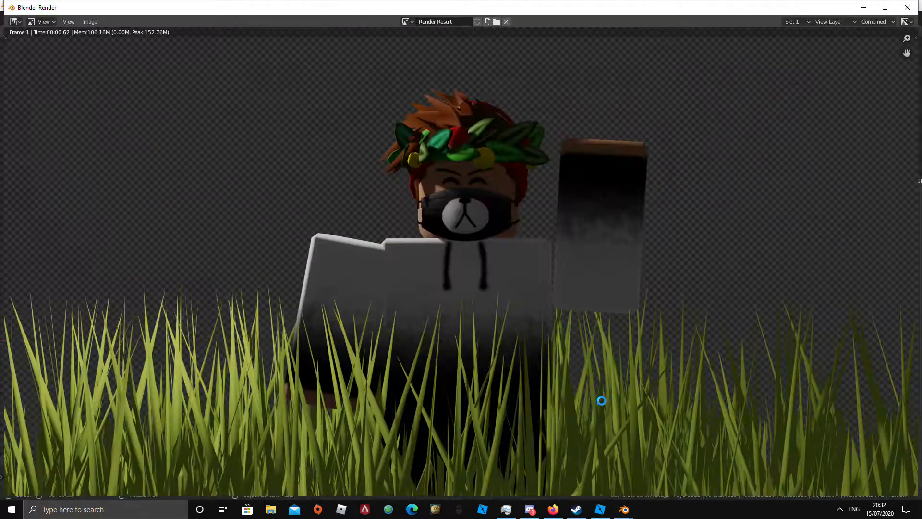
- Search Windows for paint.net and launch it
click(90, 509)
text(P)
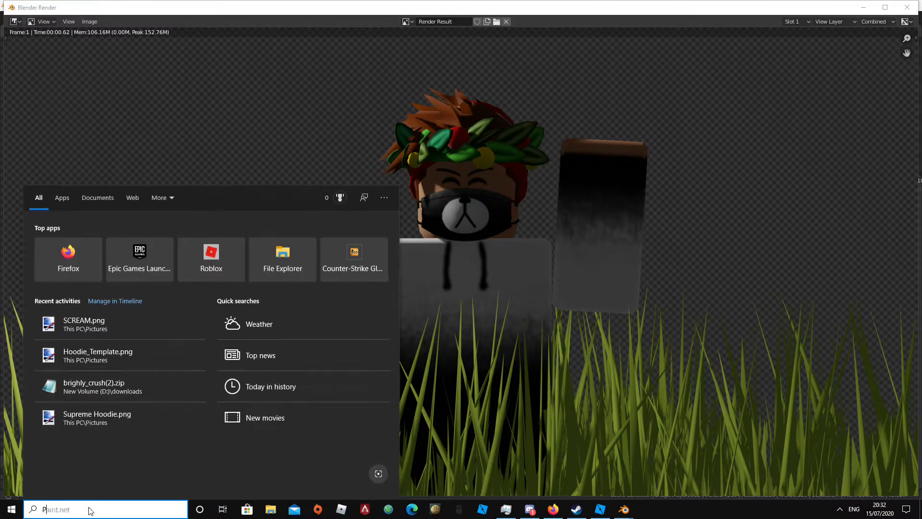
text(aint.net)
click(114, 247)
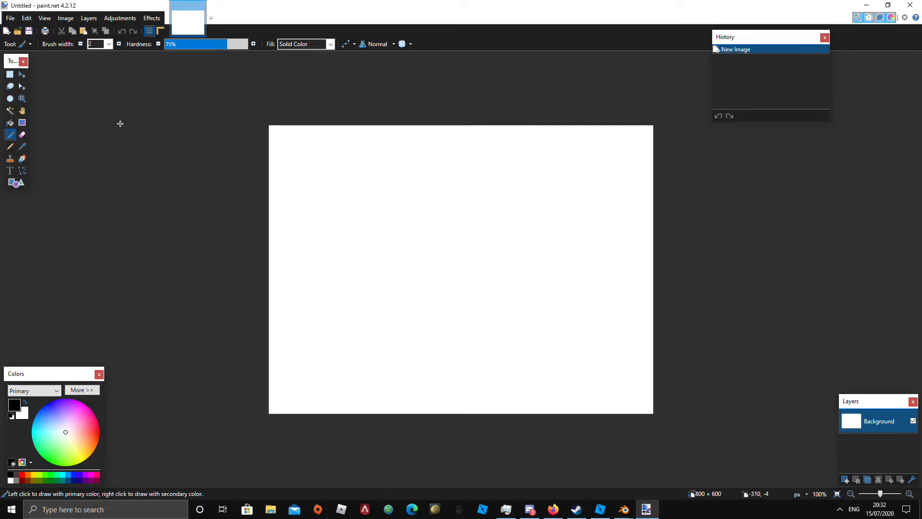
- Open the Dragonplayer0012 Tutorial image from the GFX ART TUTORIAL folder on the desktop
click(10, 18)
click(10, 18)
click(10, 18)
click(10, 18)
click(10, 18)
click(24, 43)
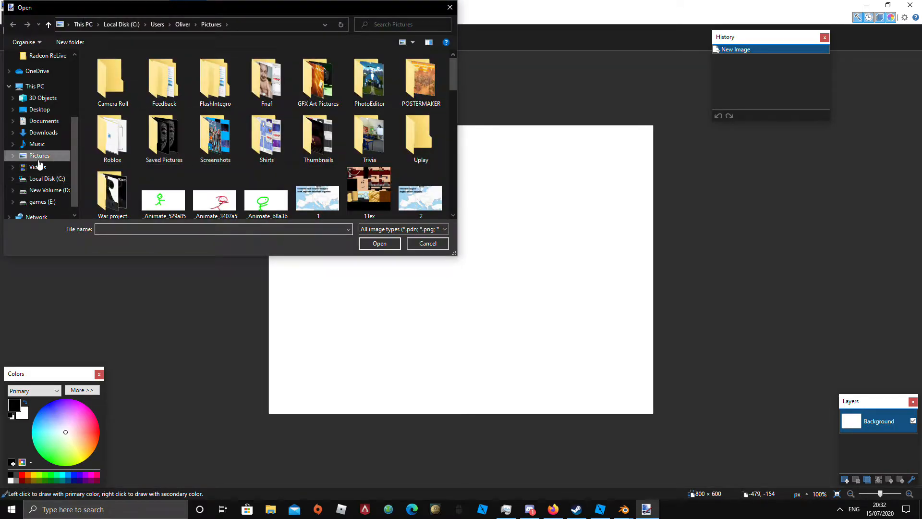
click(37, 156)
click(42, 121)
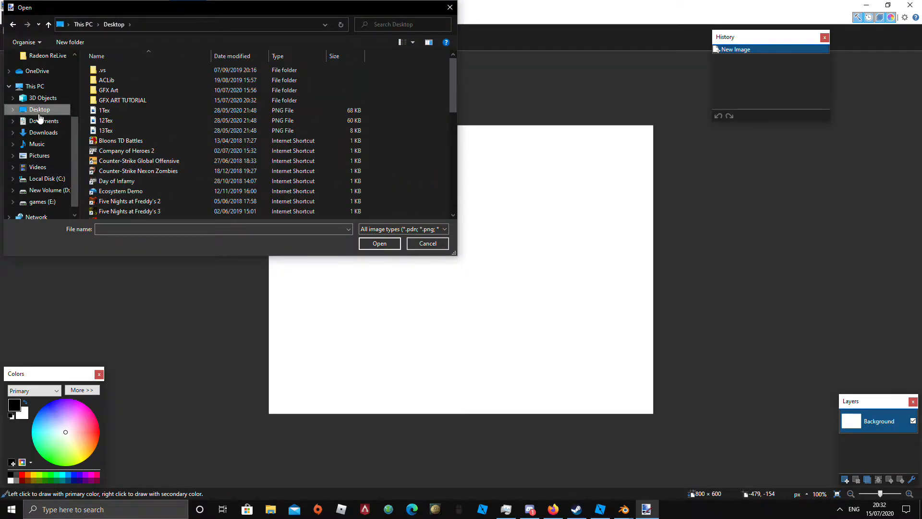
click(43, 110)
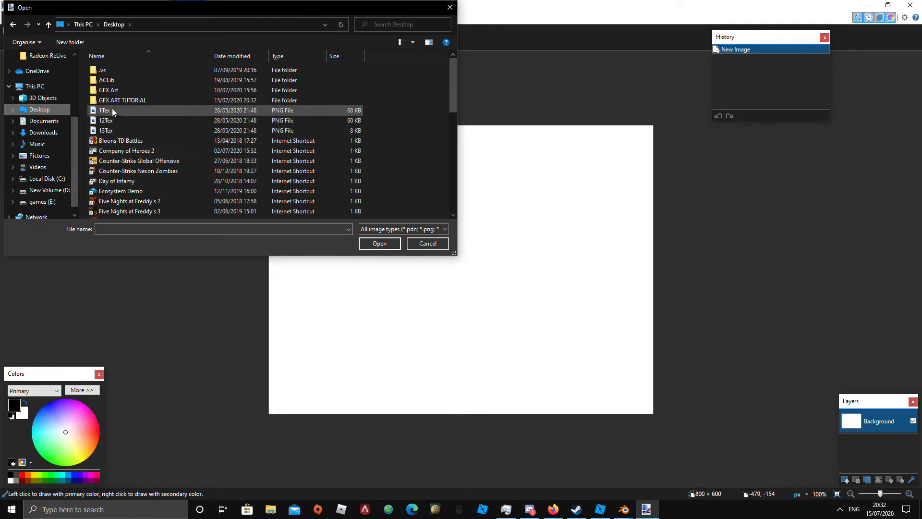
double_click(120, 99)
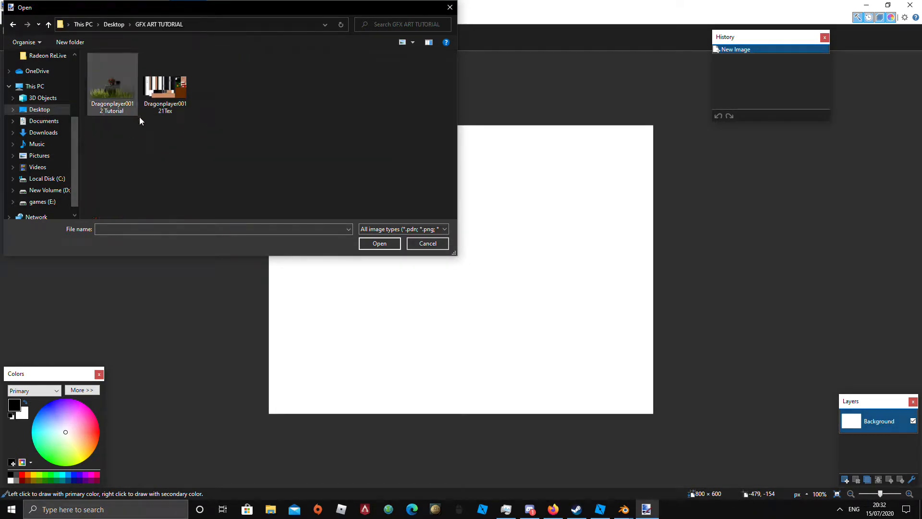
double_click(112, 93)
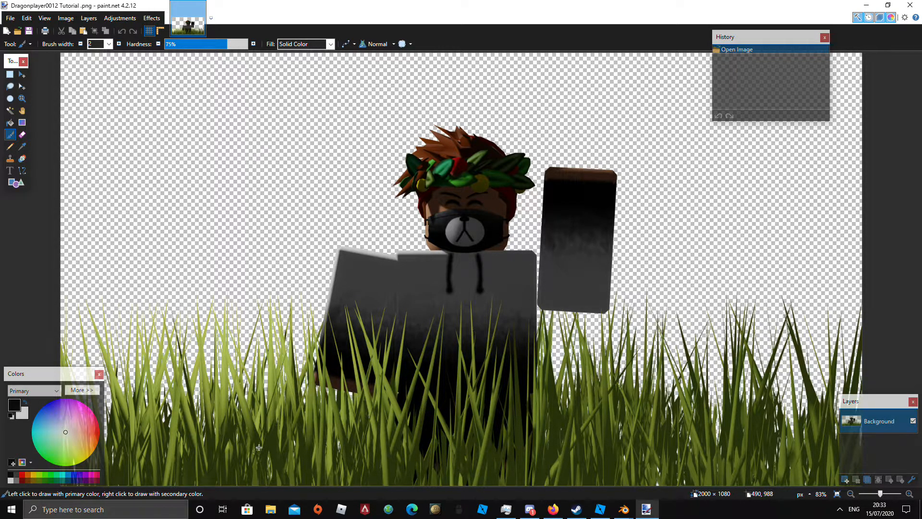
- Launch Firefox from the Windows search and run a Google image search for "Sky"
click(108, 513)
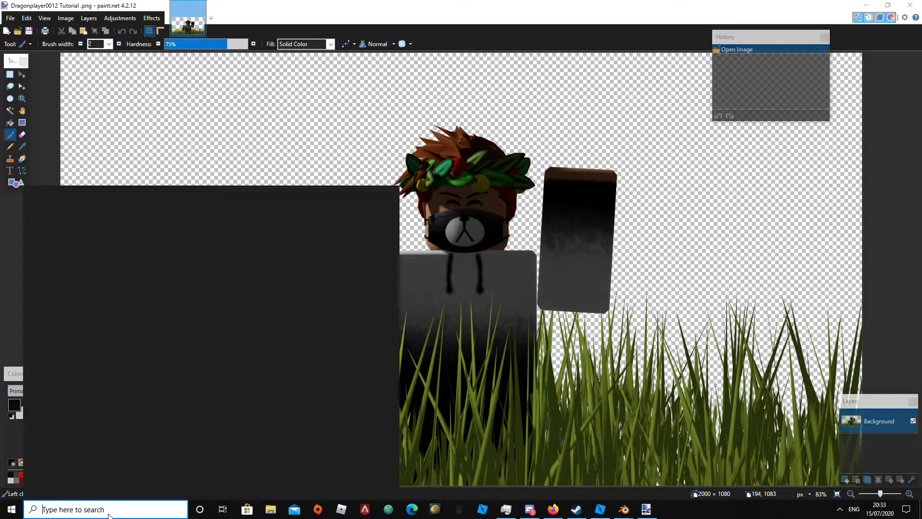
text(fir)
click(117, 255)
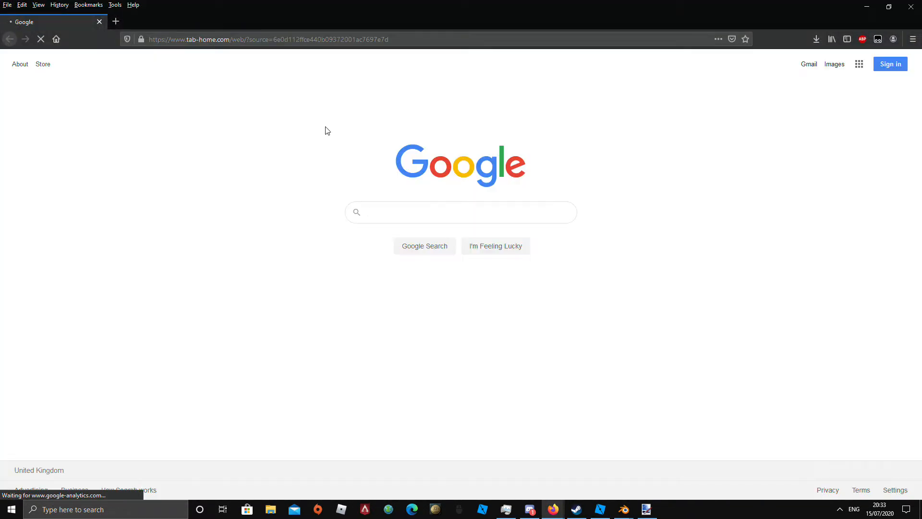
text(Sky)
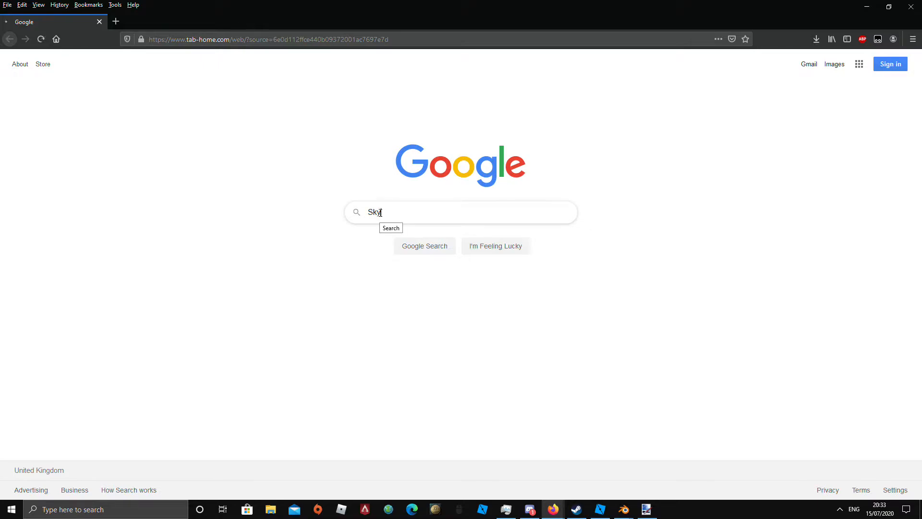
key(Return)
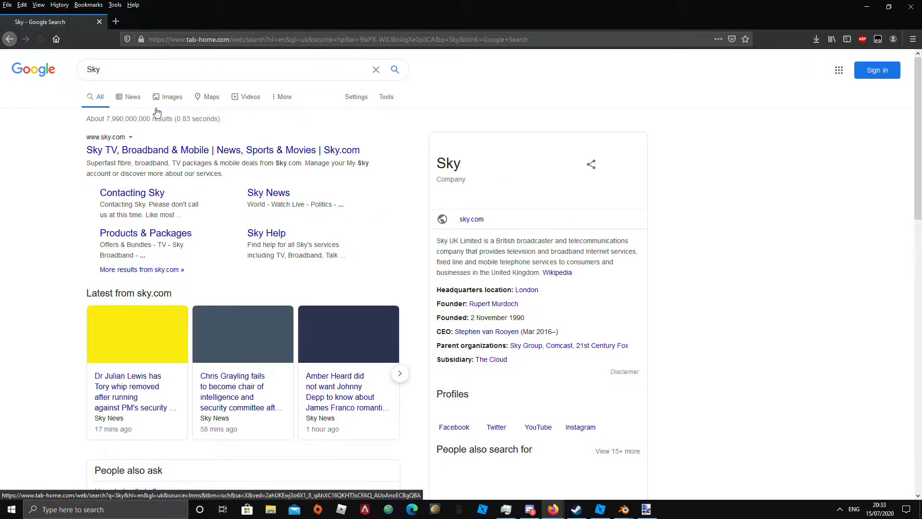
click(168, 98)
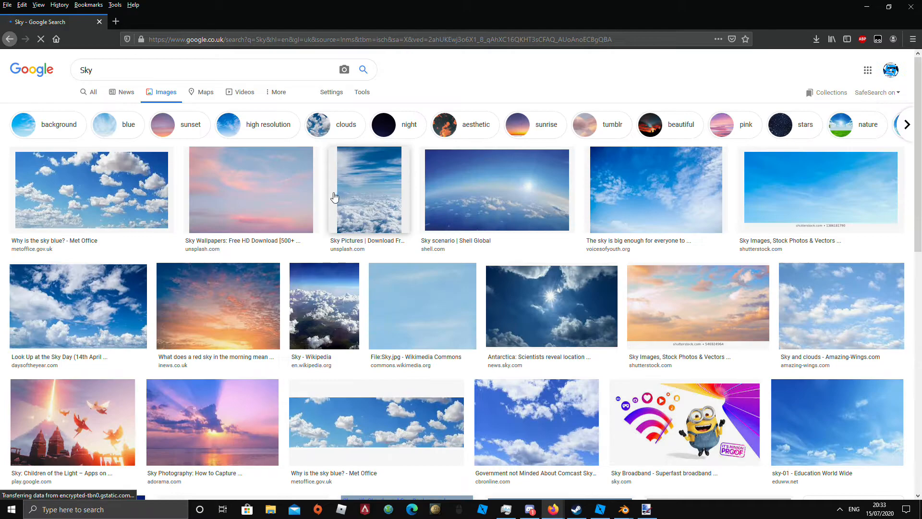
- Browse the sky image results, open the 1920 × 1080 blue sky from Mint Wikia Fandom and copy the image
scroll(342, 195, down, 2)
scroll(240, 197, up, 2)
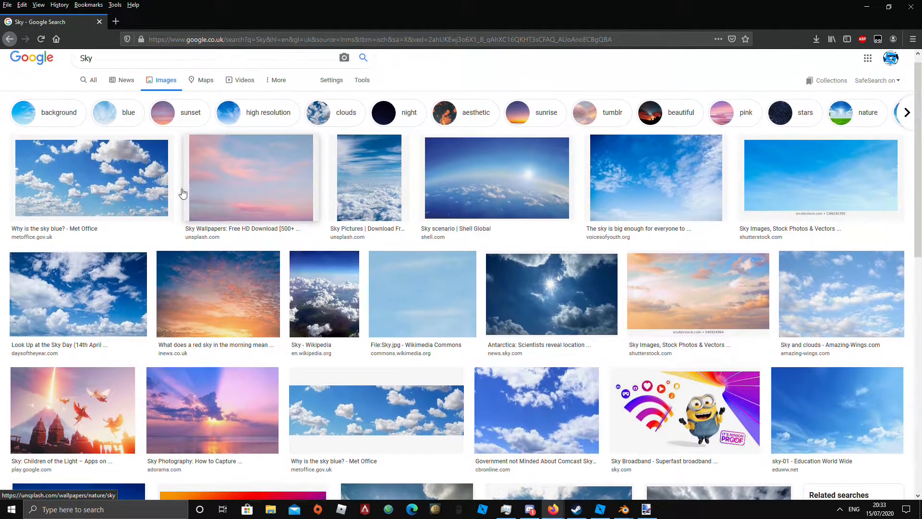
scroll(337, 216, down, 2)
key(F11)
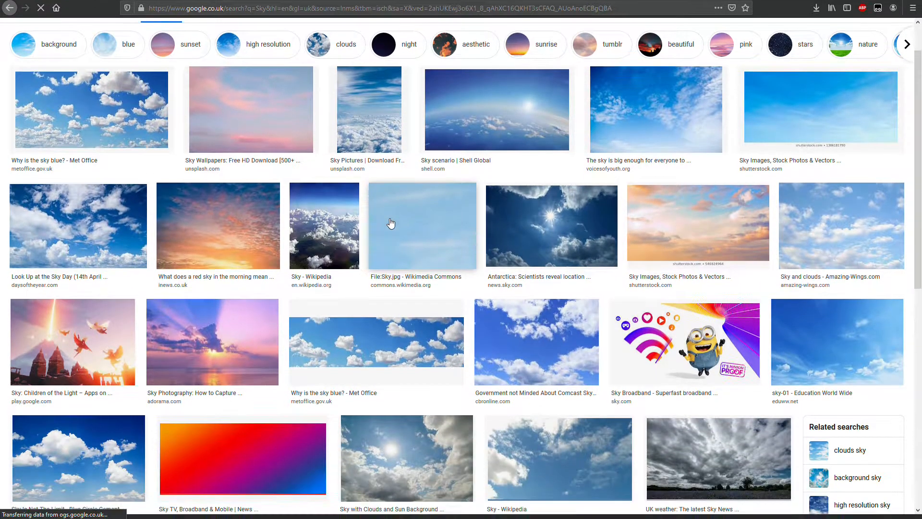
scroll(467, 244, down, 10)
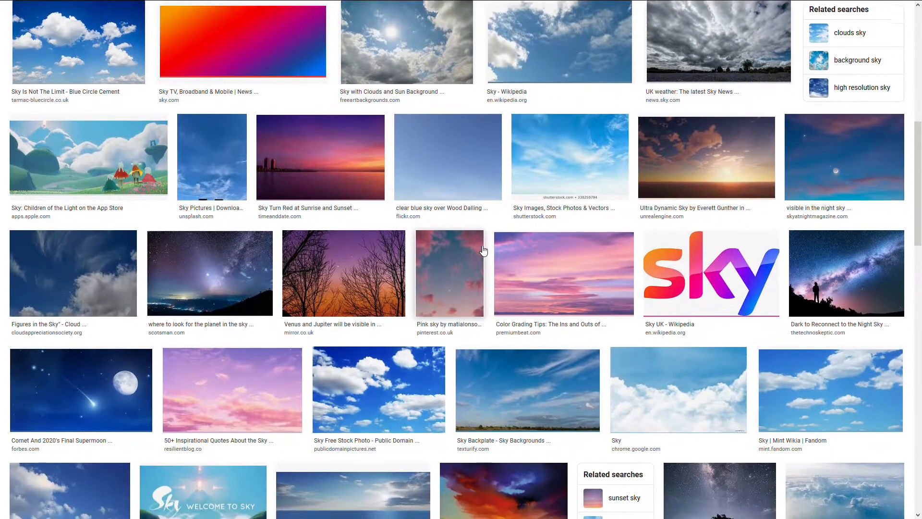
scroll(557, 193, down, 3)
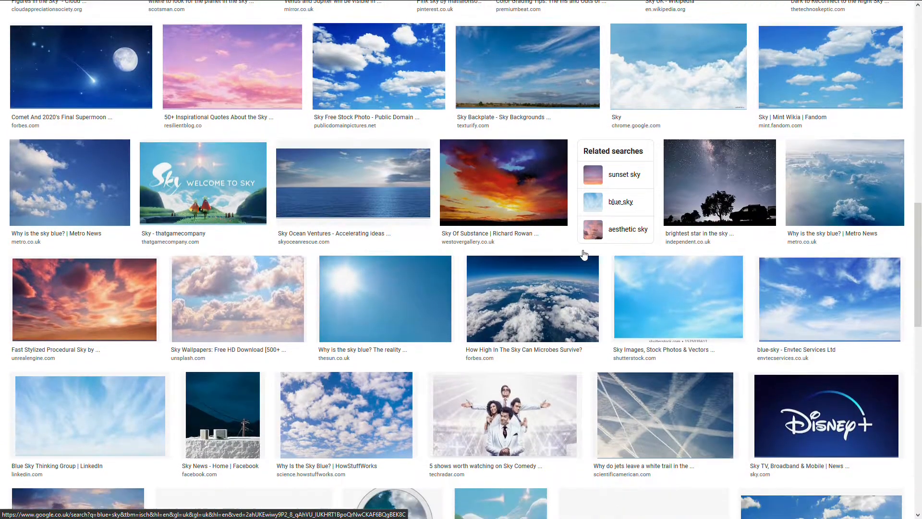
scroll(673, 245, down, 2)
scroll(787, 235, up, 2)
scroll(814, 232, up, 2)
click(820, 227)
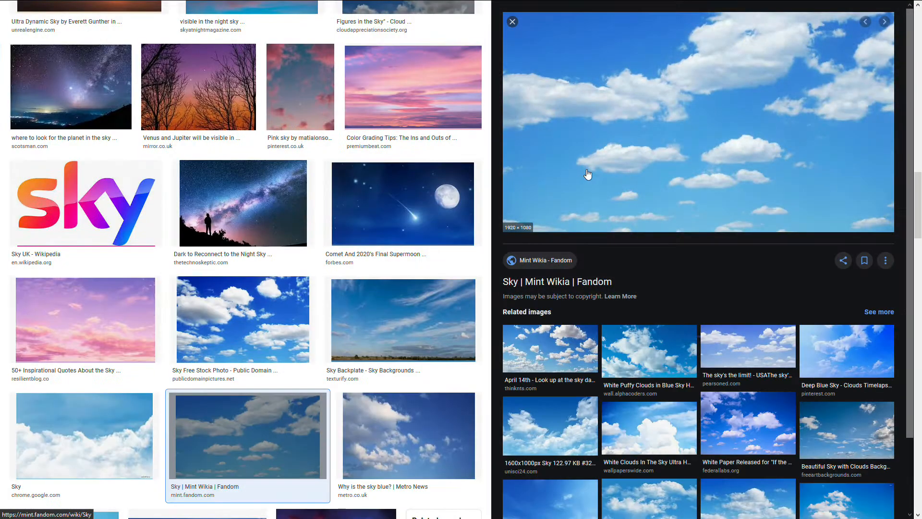
right_click(587, 172)
click(626, 267)
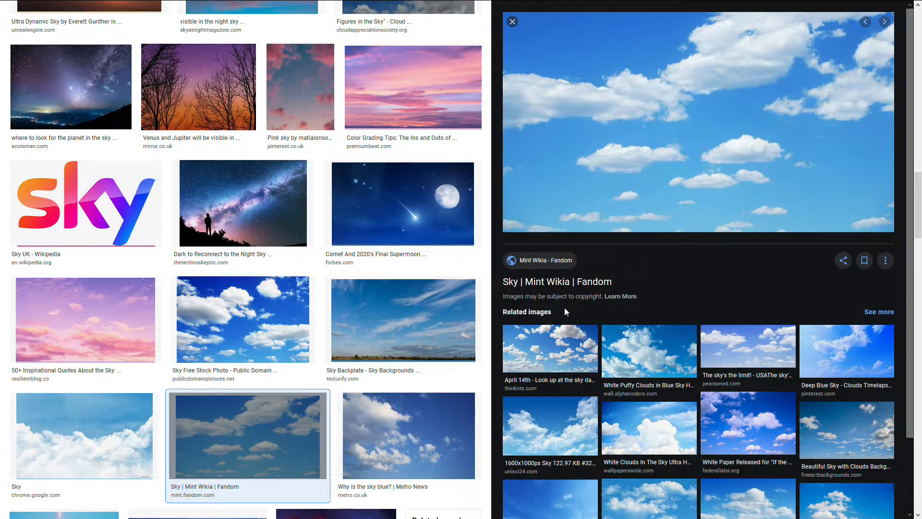
- Switch to paint.net, add a new layer beneath the Background layer with the character and paste the sky image into it
key(super)
click(647, 509)
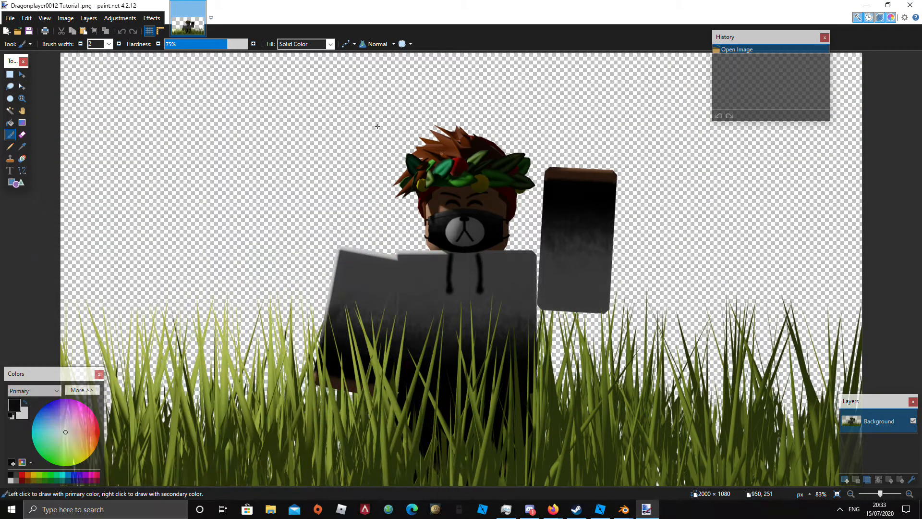
click(845, 481)
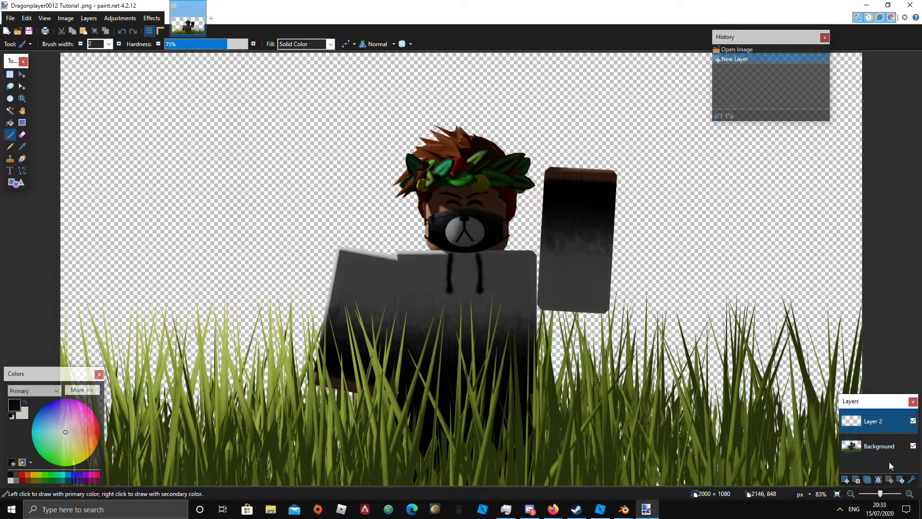
click(901, 480)
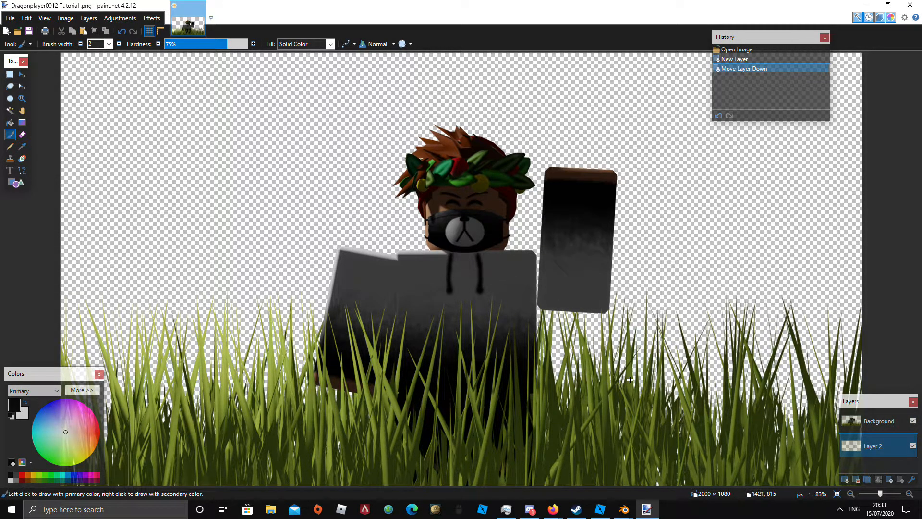
key(ctrl+v)
- Move and stretch the pasted sky behind the character to about 2020 × 1273 pixels, covering the canvas
mouse_move(644, 302)
mouse_down()
mouse_move(650, 296)
mouse_move(639, 290)
mouse_up()
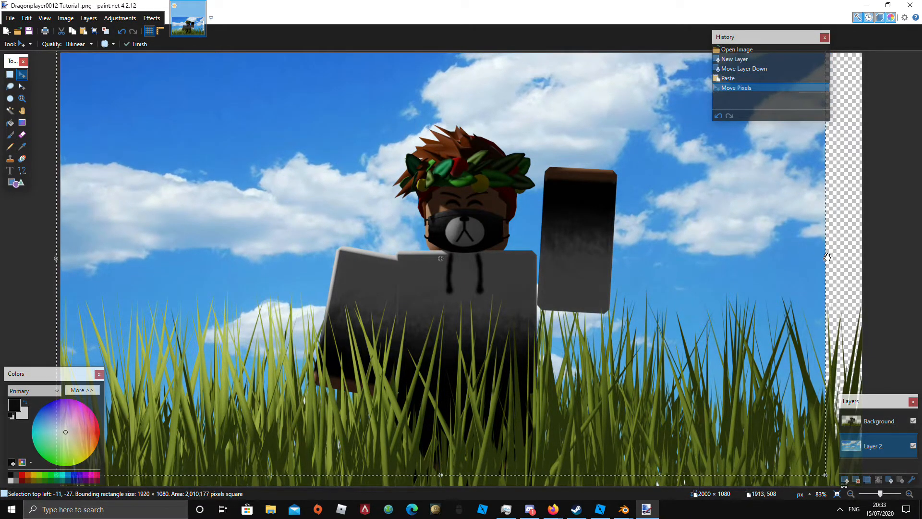
drag(827, 258, 866, 258)
drag(459, 475, 457, 485)
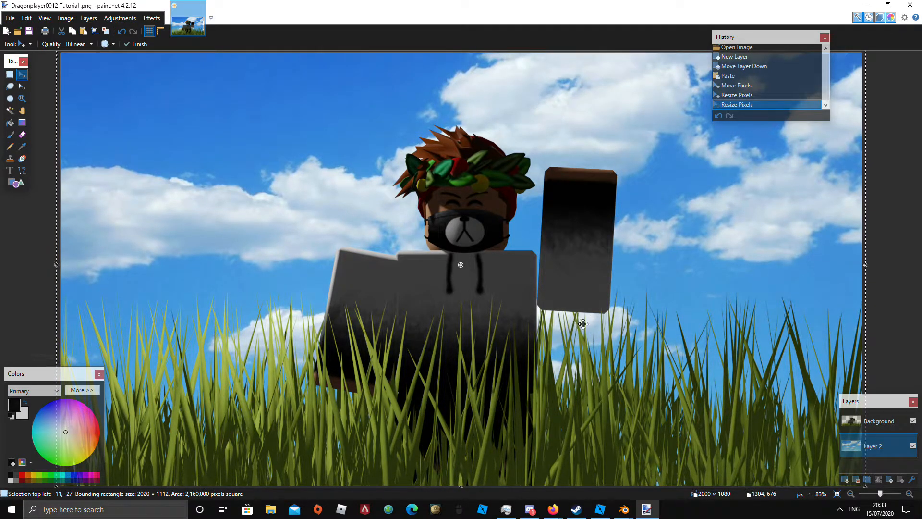
drag(584, 324, 583, 238)
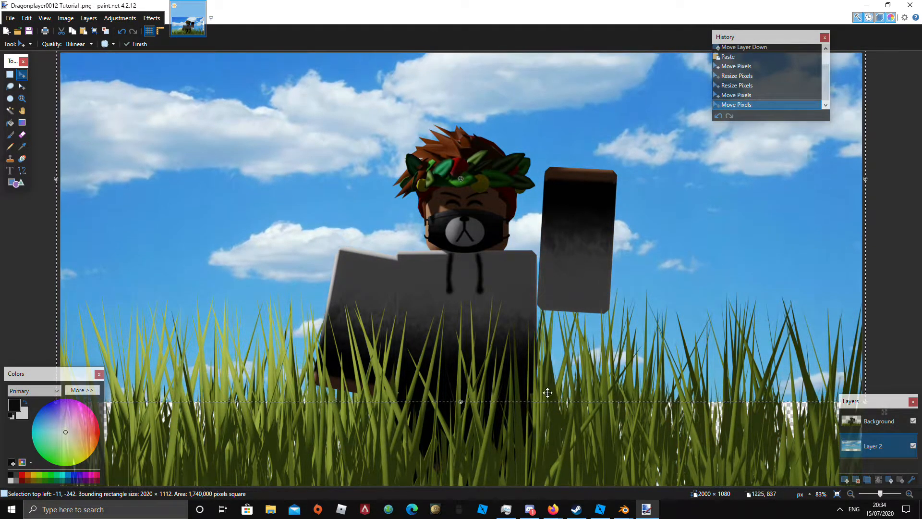
drag(461, 402, 461, 465)
- Shift the sky image upward and extend its lower edge to a size of about 2020 × 1366 pixels
drag(520, 378, 520, 328)
drag(460, 423, 457, 458)
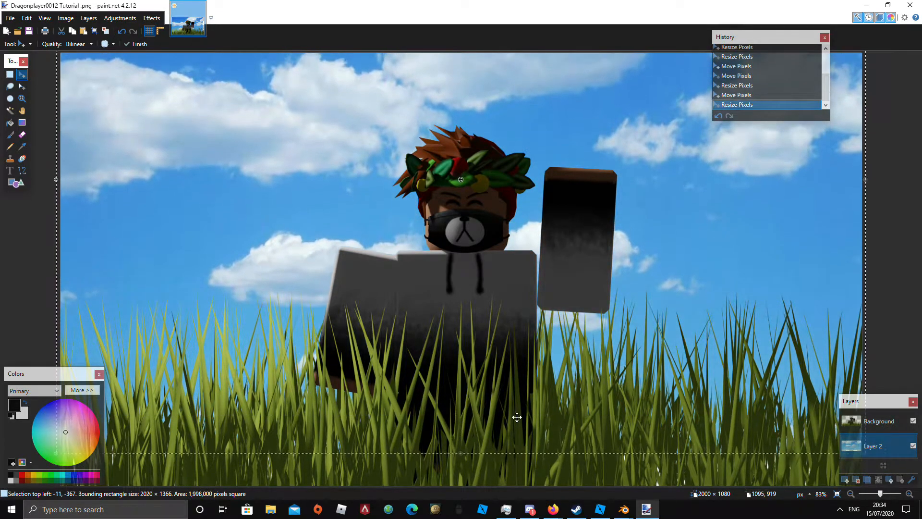
- Make the Background layer with the character active and set its brightness to 8
click(844, 423)
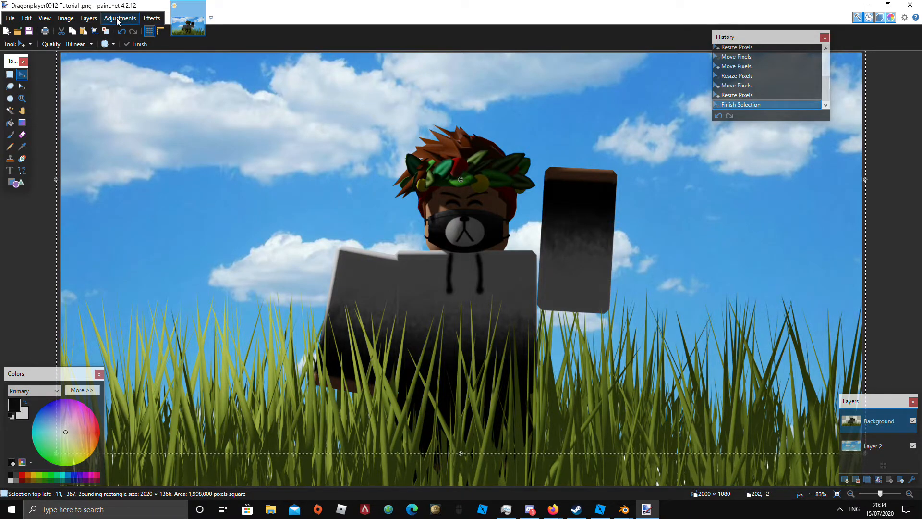
click(90, 18)
click(90, 19)
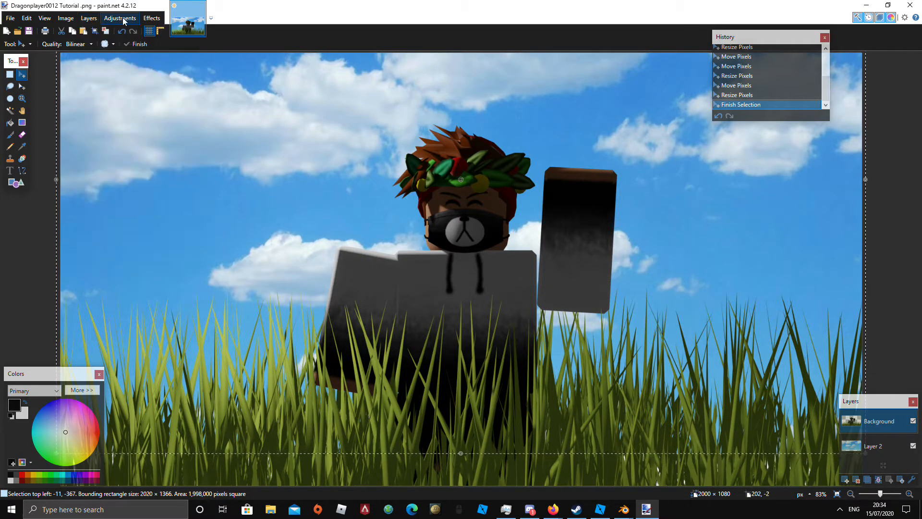
click(120, 18)
click(125, 55)
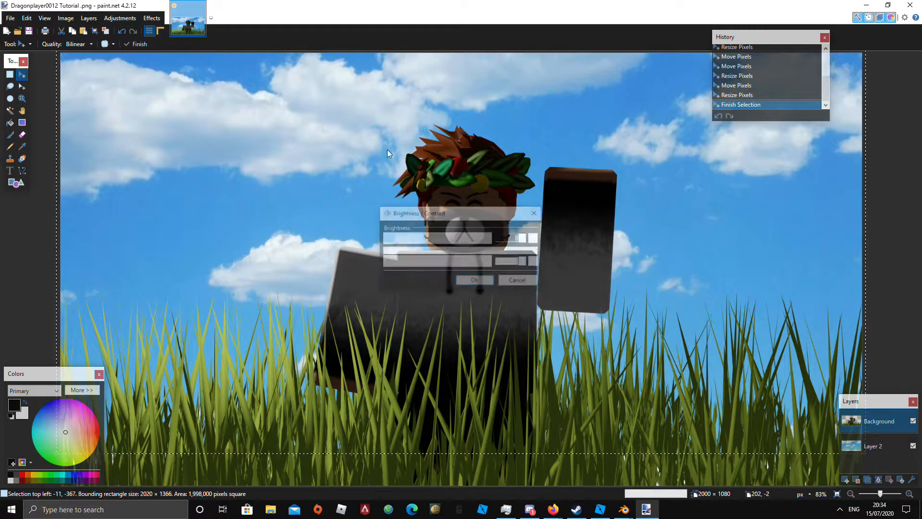
drag(434, 236, 442, 237)
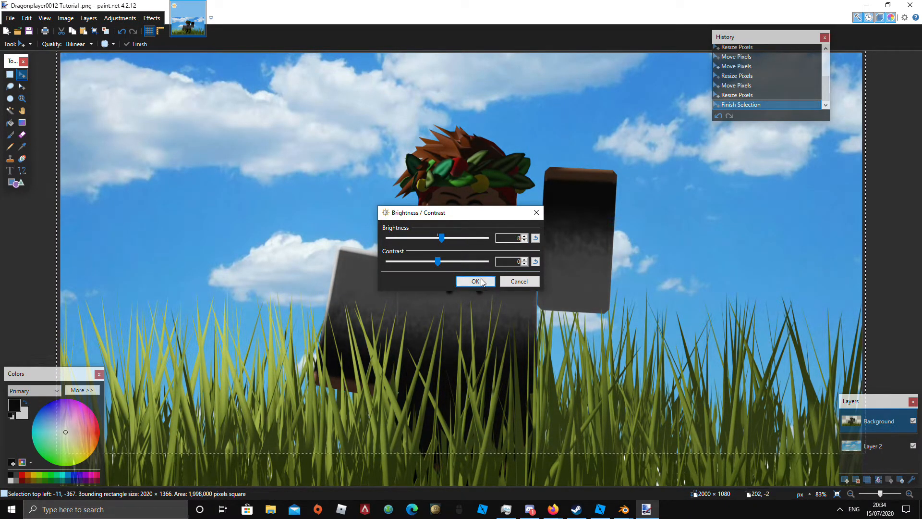
click(475, 281)
drag(460, 455, 459, 487)
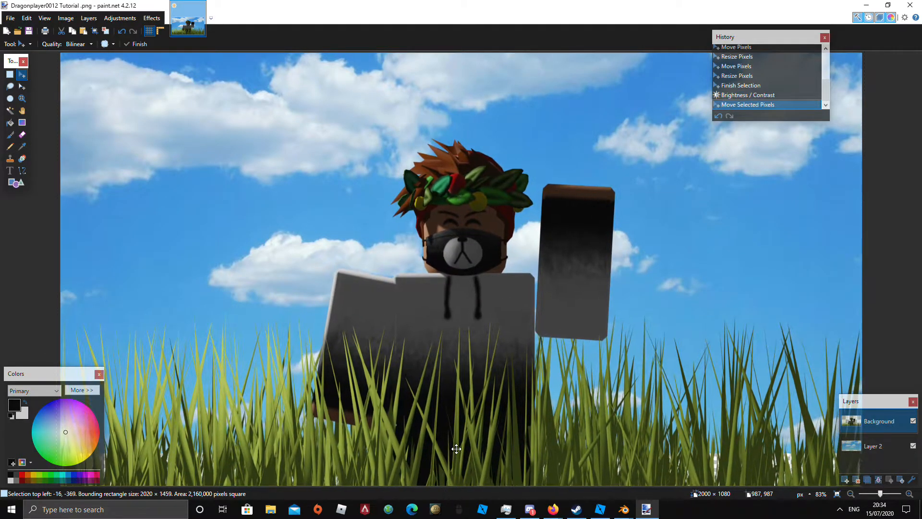
drag(457, 449, 460, 421)
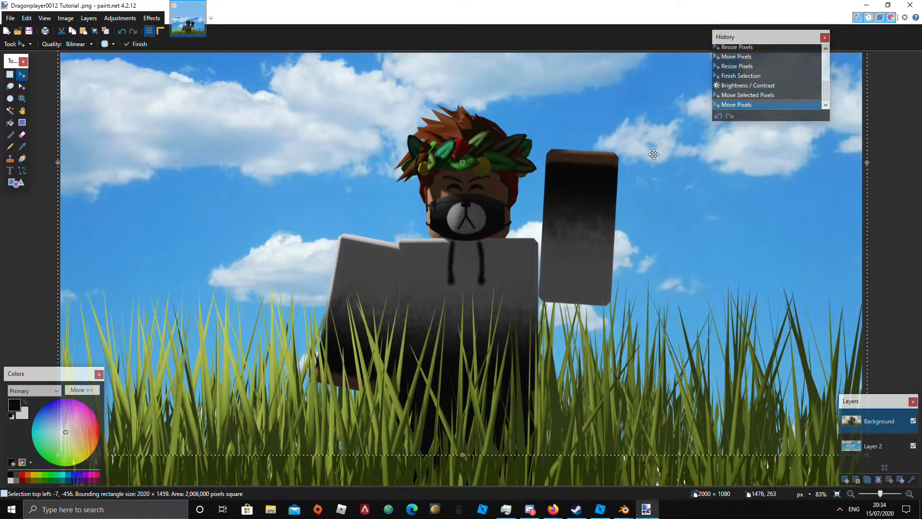
click(719, 116)
click(719, 116)
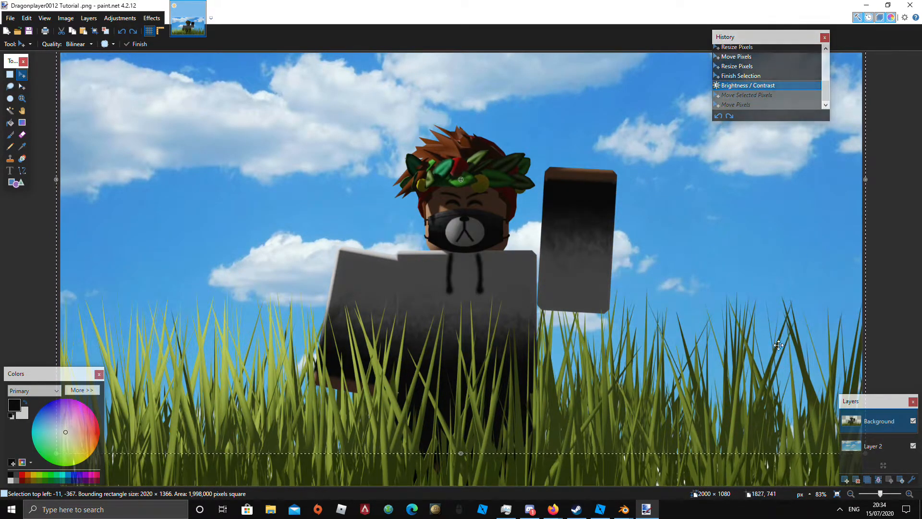
- Undo the character layer's brightness adjustment and the last move and resize of the sky
click(852, 267)
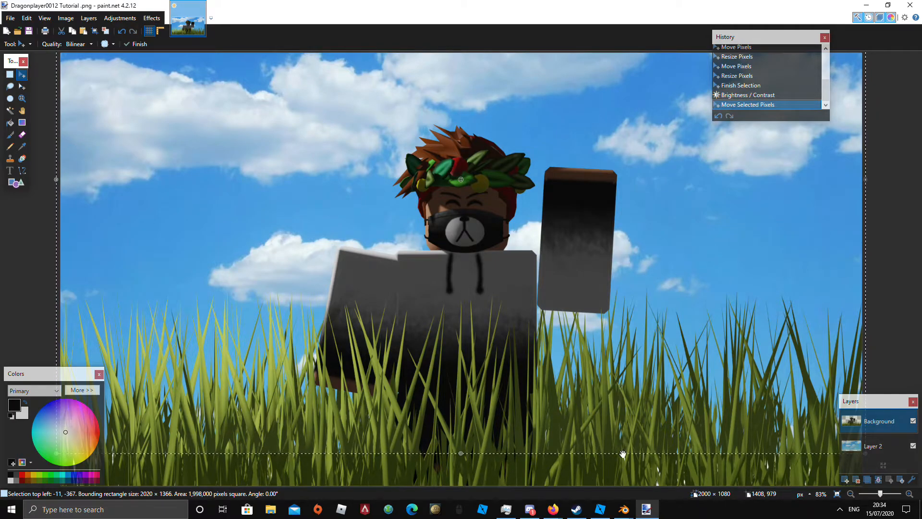
click(719, 116)
click(719, 116)
click(719, 116)
click(719, 116)
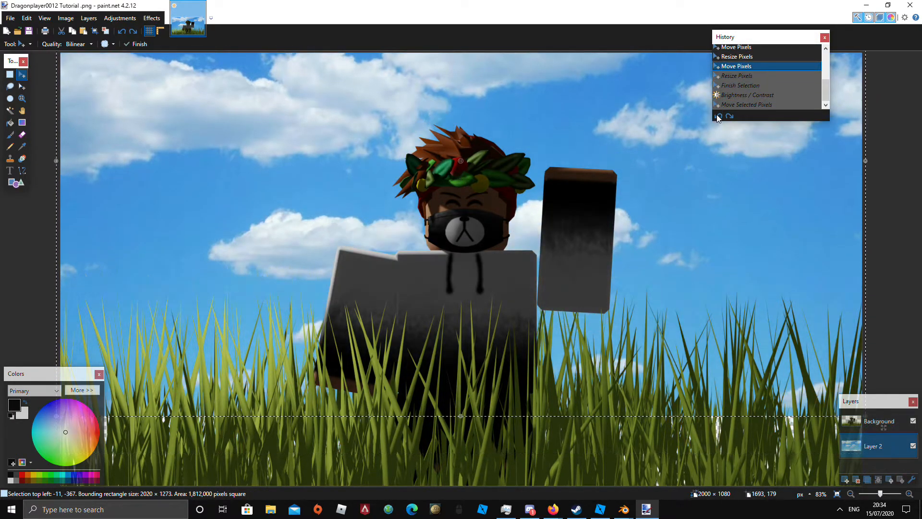
click(718, 116)
- Drop the sky selection, select the entire canvas and make the Background layer with the character active
key(ctrl+d)
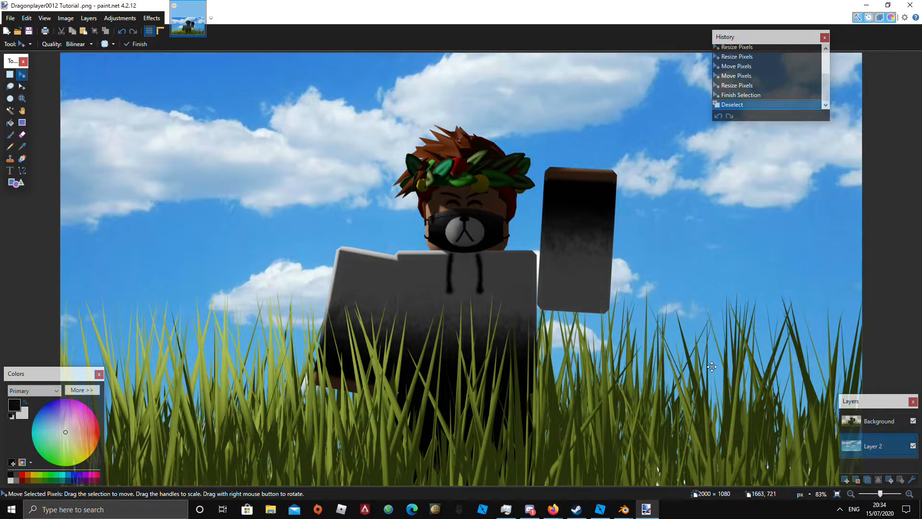
key(ctrl+a)
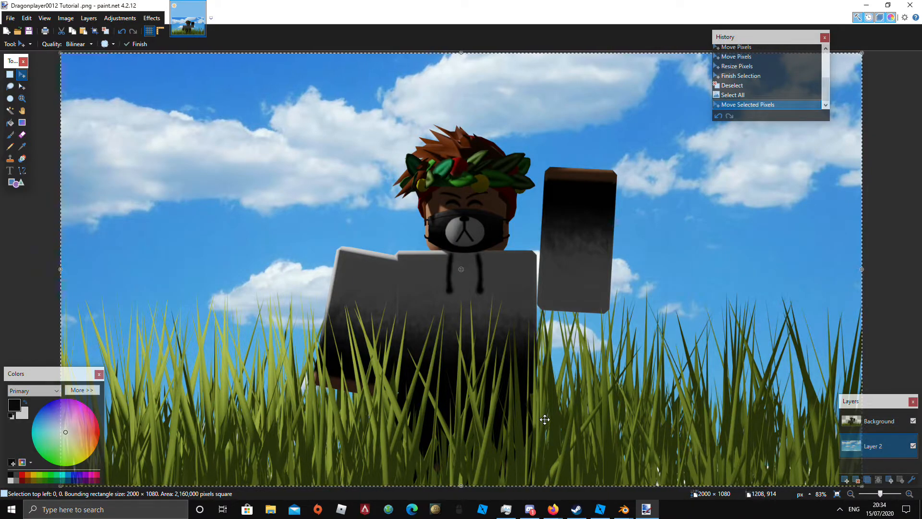
click(867, 425)
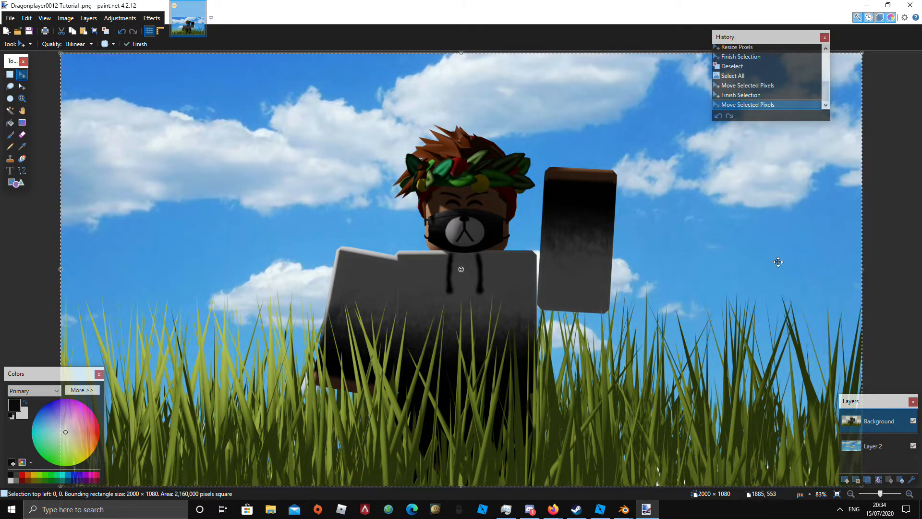
- Set the brightness of the Background layer with the character to 17 and deselect the canvas
click(130, 20)
click(123, 20)
click(122, 20)
click(144, 53)
drag(438, 237, 445, 238)
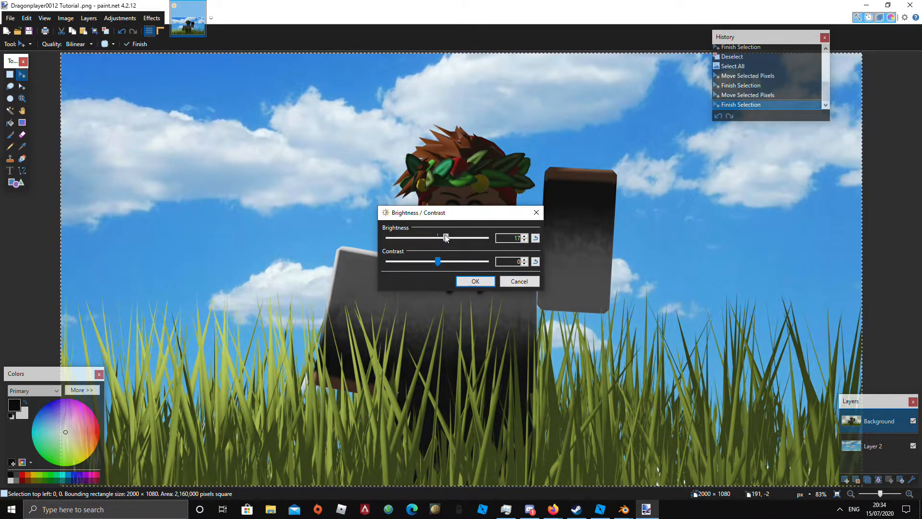
click(476, 281)
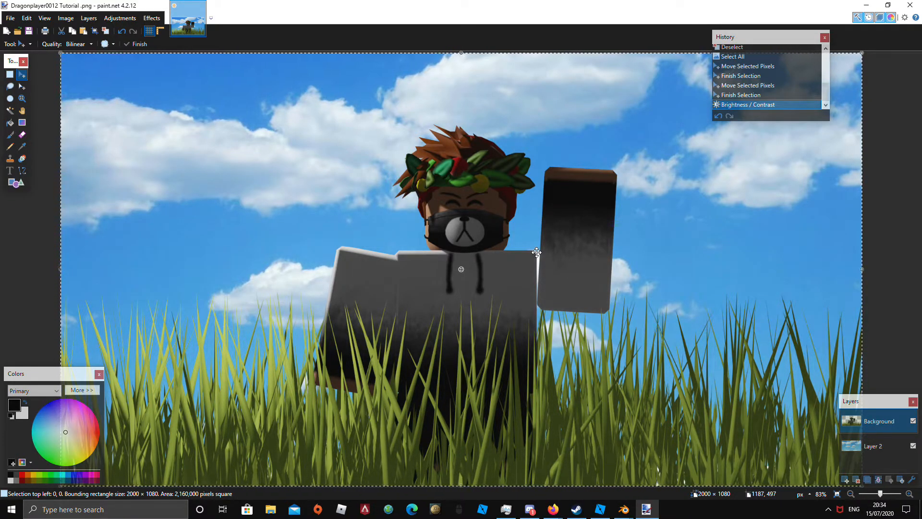
key(ctrl+d)
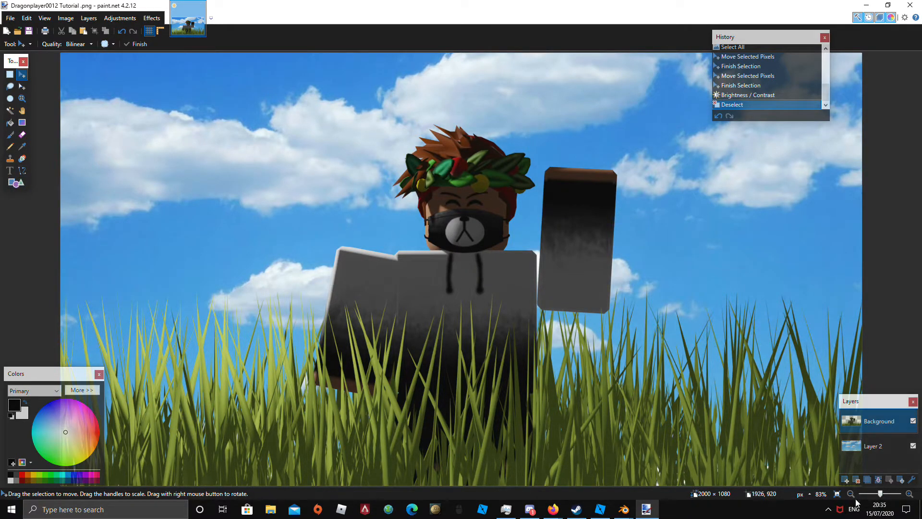
- Add a new layer above the character and choose the Brighly Crush font for the Text tool
click(846, 479)
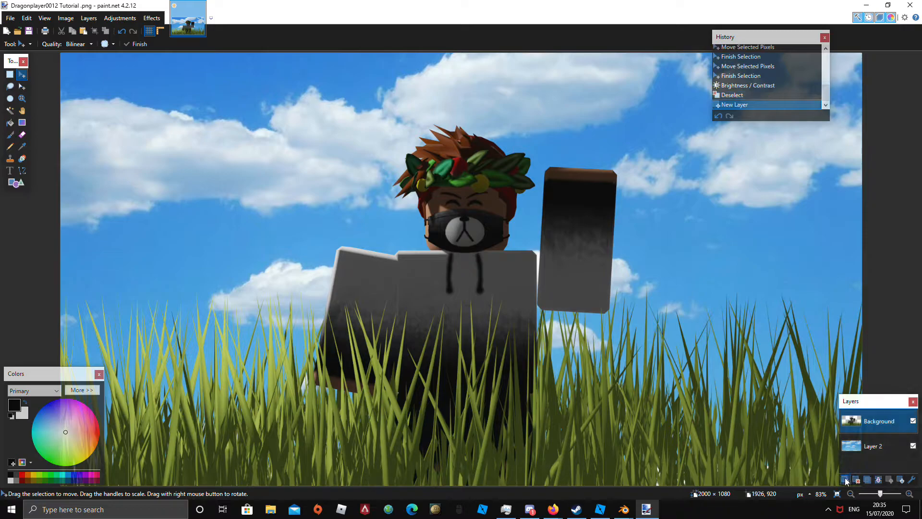
click(11, 172)
click(96, 44)
scroll(103, 168, down, 12)
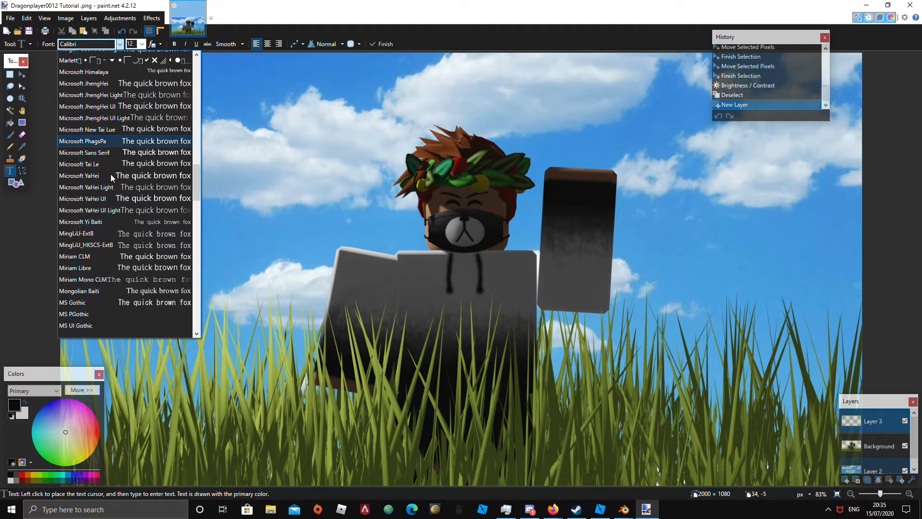
scroll(112, 177, down, 15)
scroll(111, 178, down, 5)
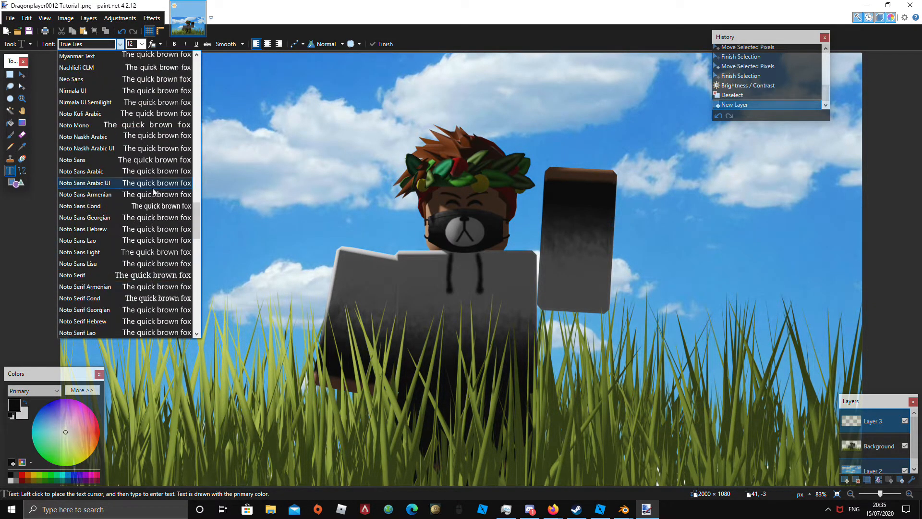
scroll(154, 192, up, 3)
scroll(158, 198, up, 8)
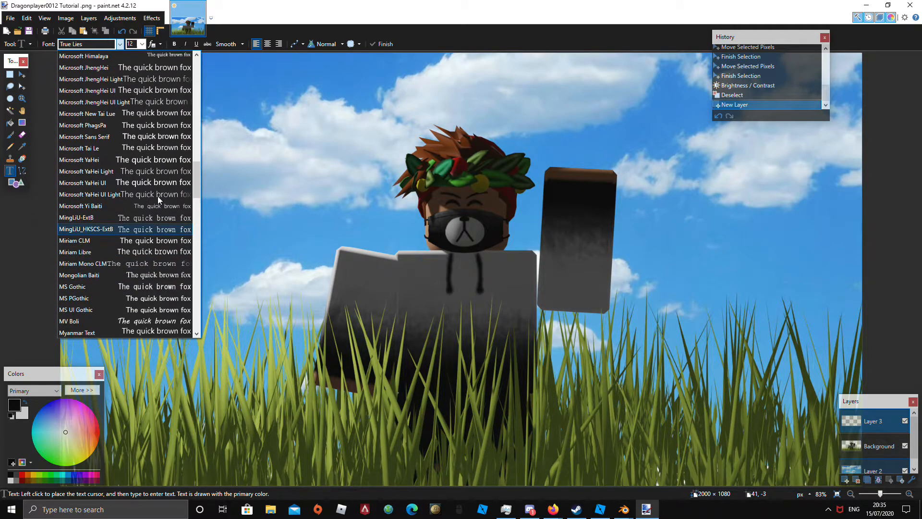
scroll(161, 197, up, 12)
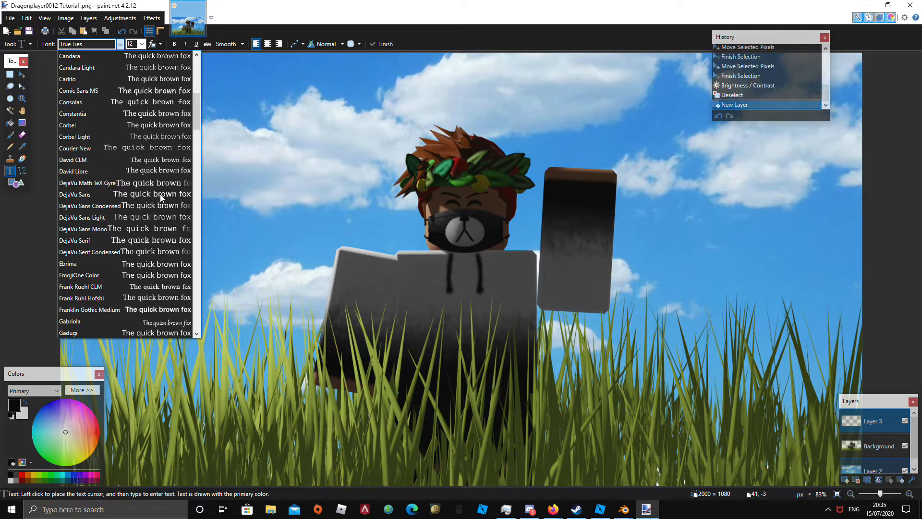
scroll(161, 198, up, 7)
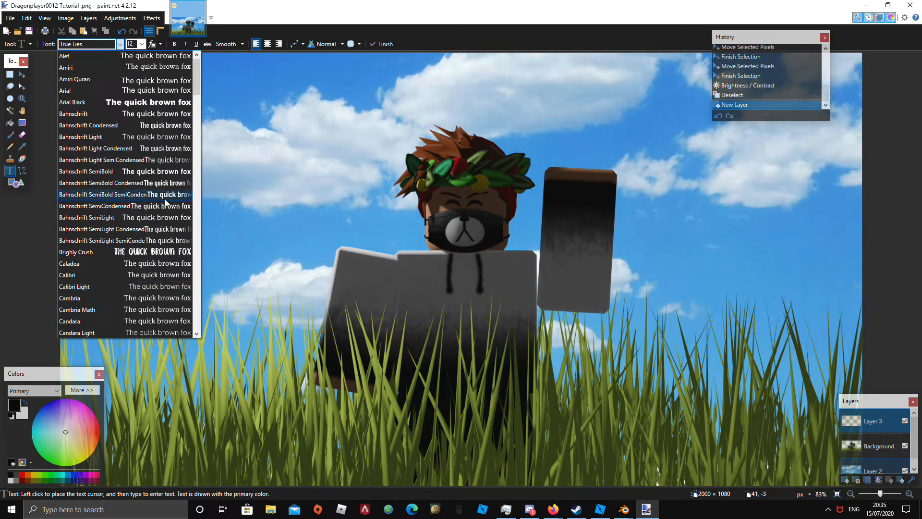
click(158, 252)
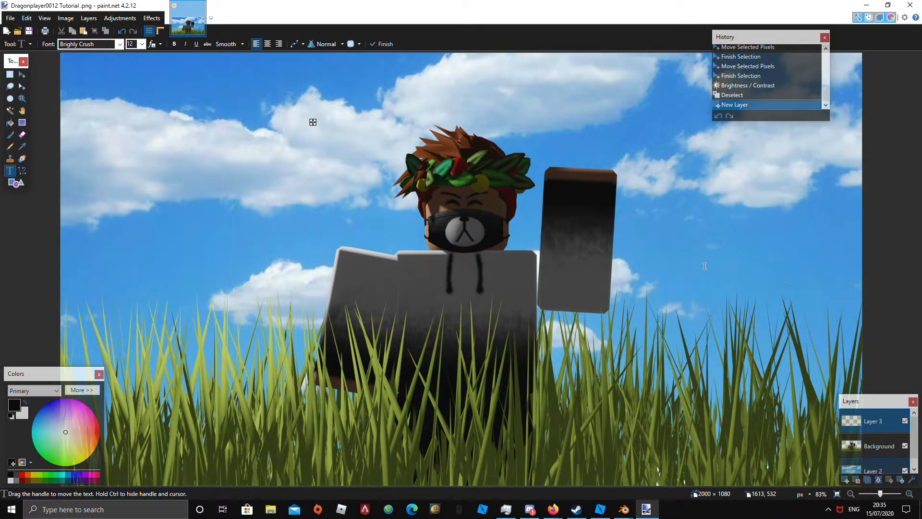
- Place the text starting point in the clouds beside the character's head, with text size 84 and a near-white primary colour
click(142, 44)
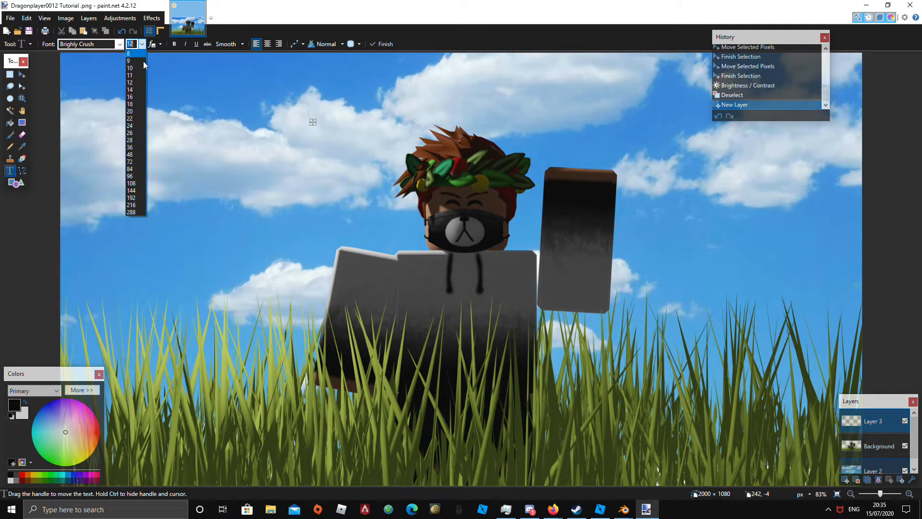
click(131, 162)
drag(313, 141, 243, 139)
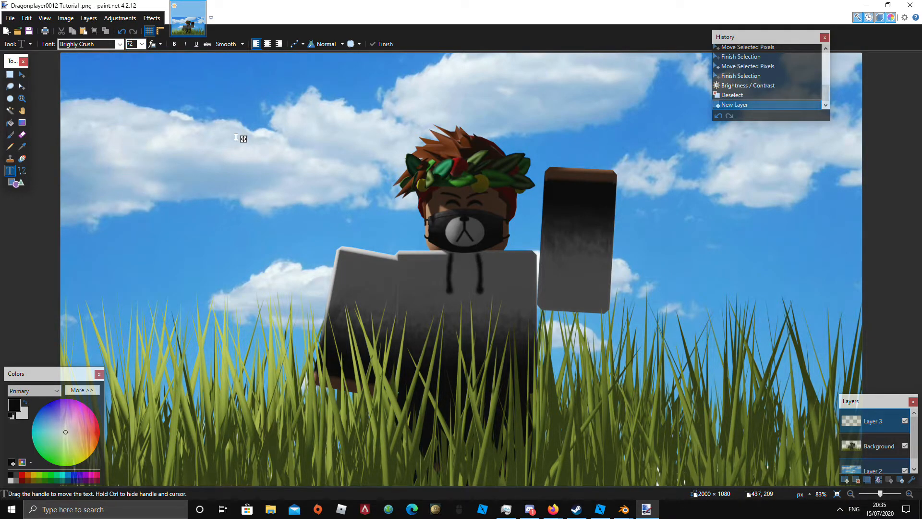
click(142, 44)
click(130, 168)
click(67, 431)
drag(65, 435, 67, 429)
text(S)
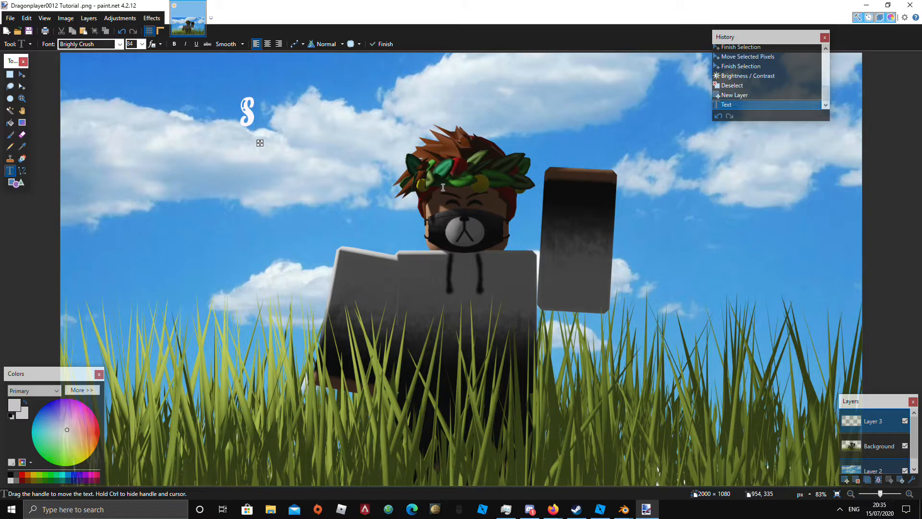
key(BackSpace)
text(HAPPY)
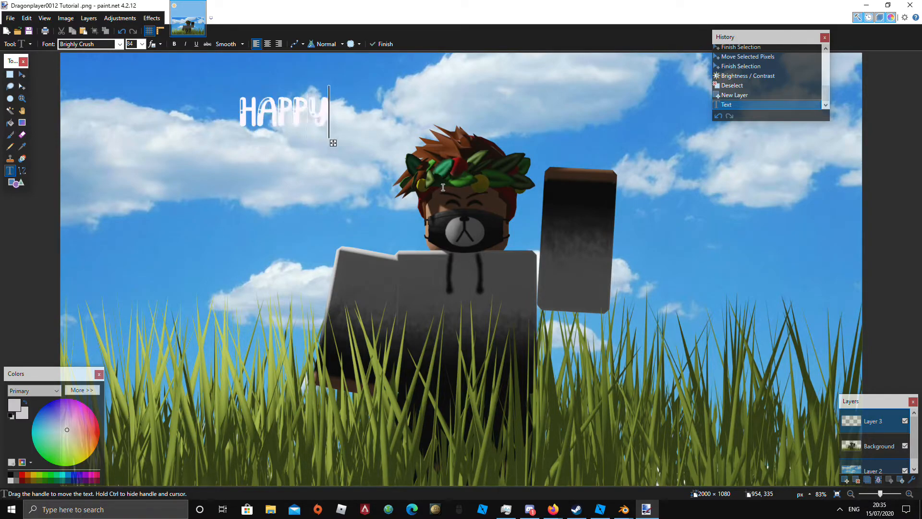
text( SUMMER)
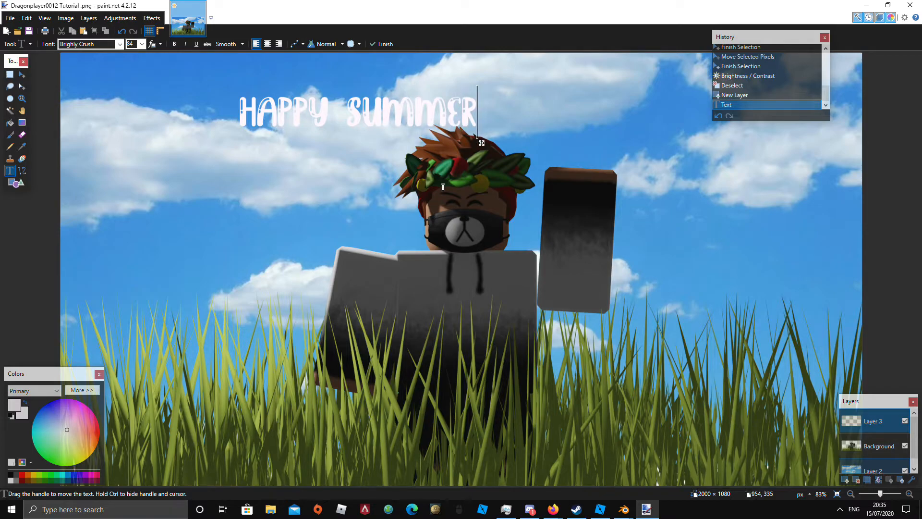
key(BackSpace)
key(BackSpace)
key(BackSpace)
key(BackSpace)
key(BackSpace)
key(BackSpace)
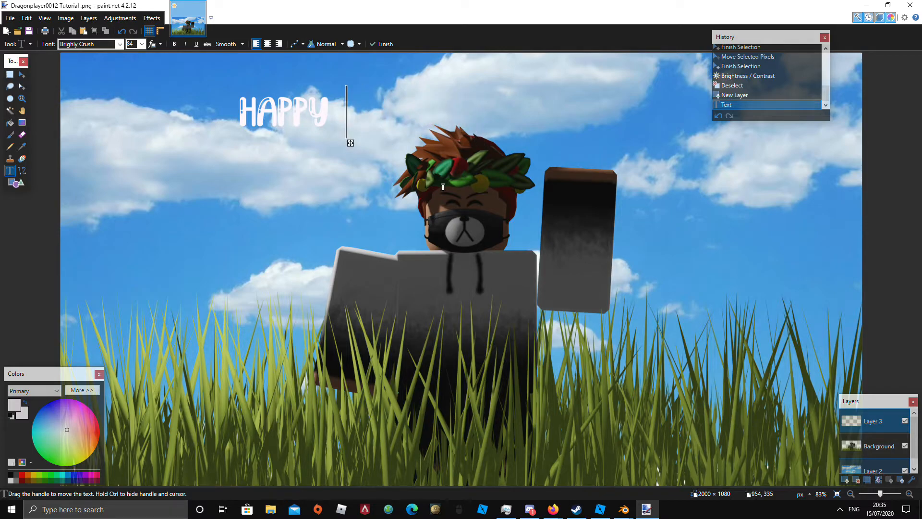
key(BackSpace)
key(BackSpace)
key(BackSpace)
key(BackSpace)
key(BackSpace)
key(BackSpace)
- Enter the title DRAGONPLAYER0012 on the new layer and set its text size to 144
text(DRAGONPL)
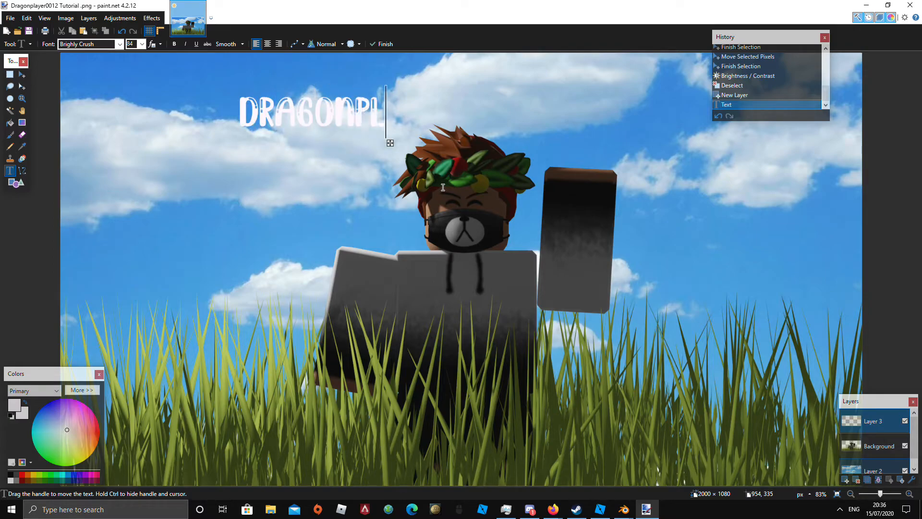
text(AYER0012)
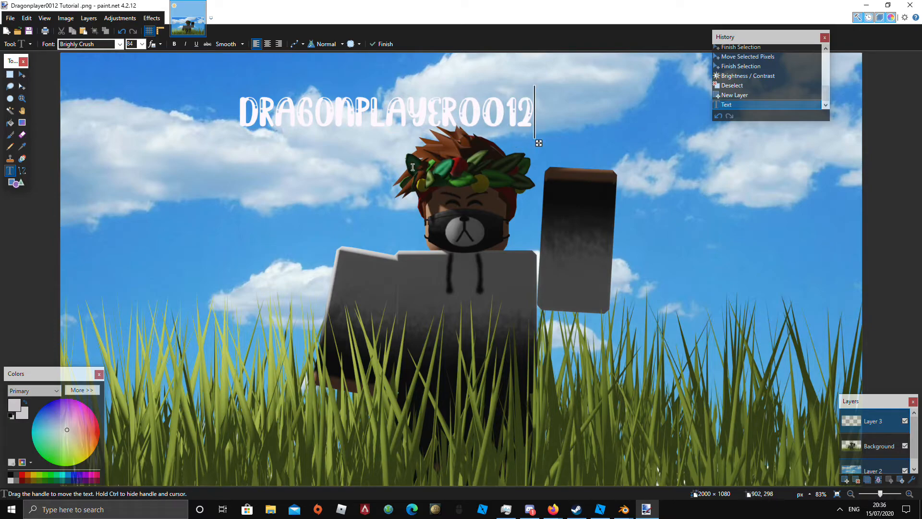
click(142, 44)
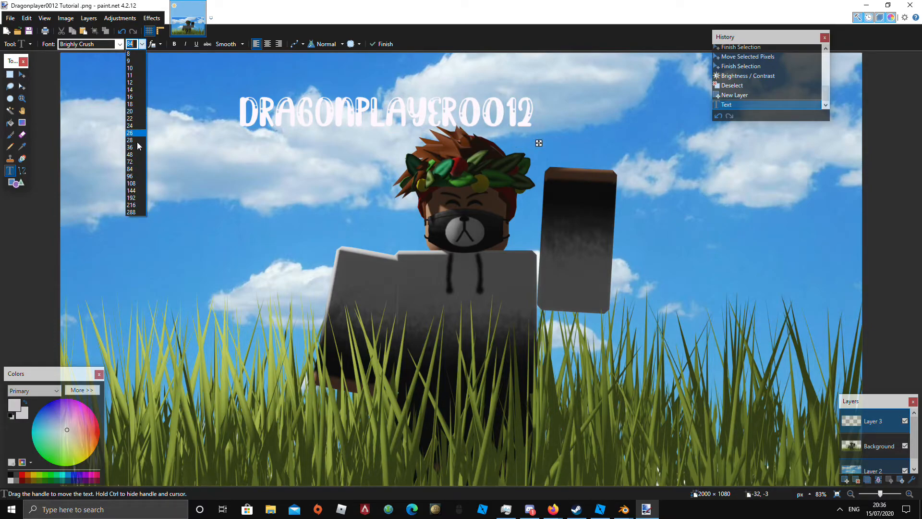
click(132, 190)
- Centre the title over the top of the character's head and move its layer below the Background layer
drag(749, 162, 711, 168)
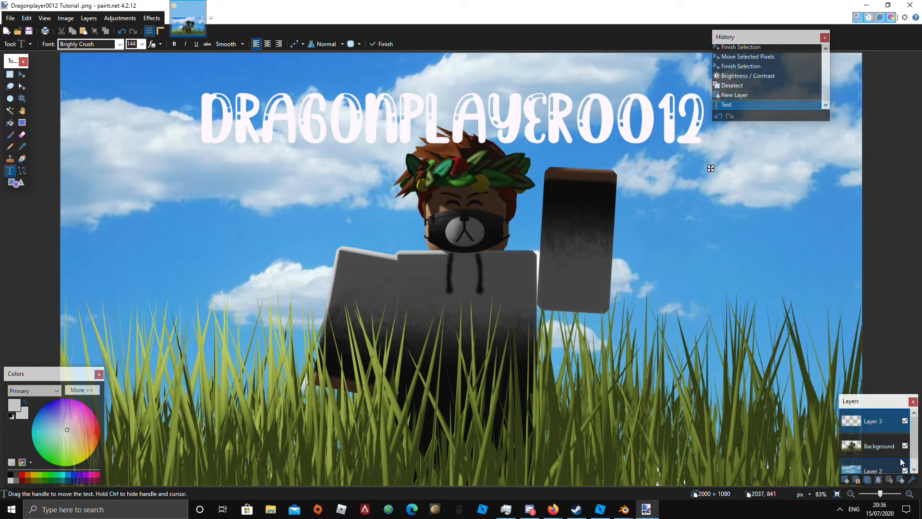
click(900, 480)
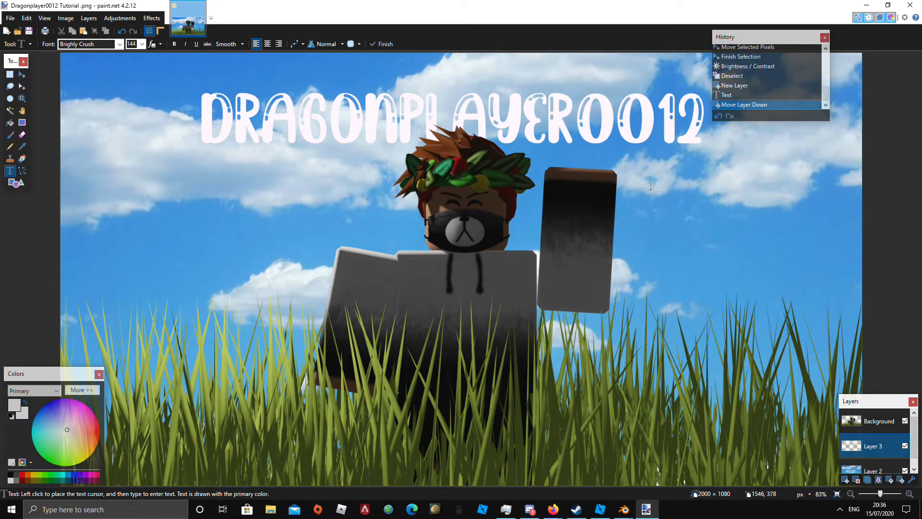
drag(787, 36, 910, 66)
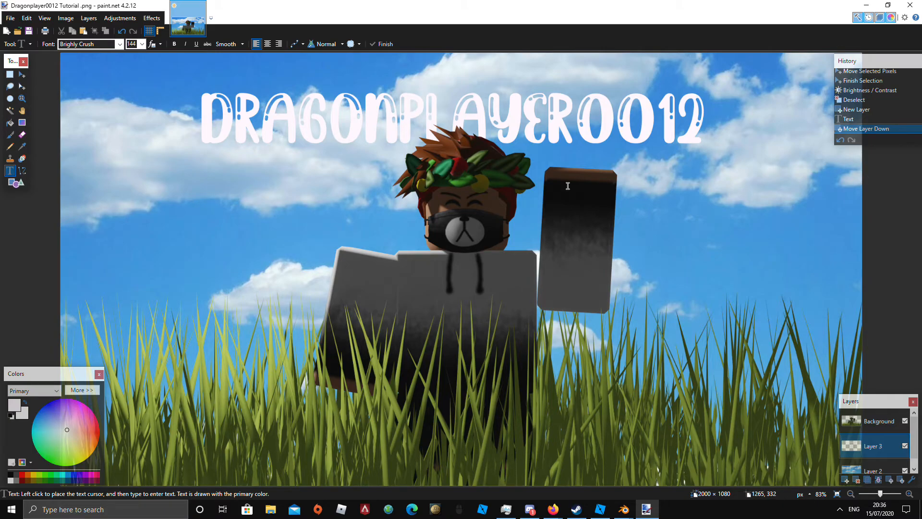
- Start saving the image under a new name in the GFX ART TUTORIAL folder on the Desktop
click(9, 19)
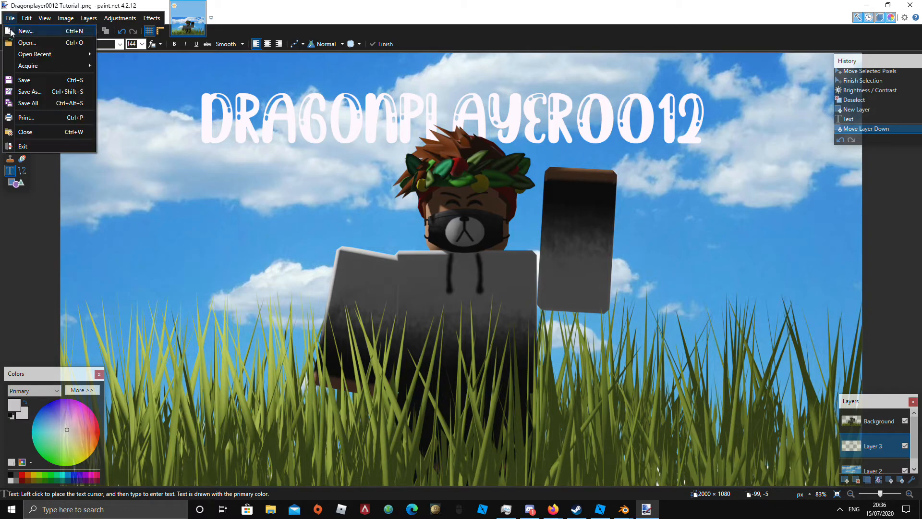
click(30, 91)
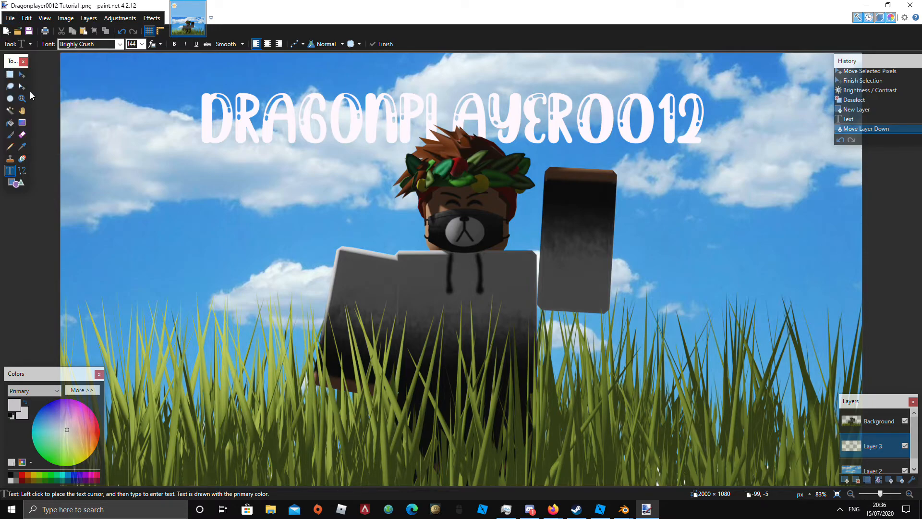
click(155, 209)
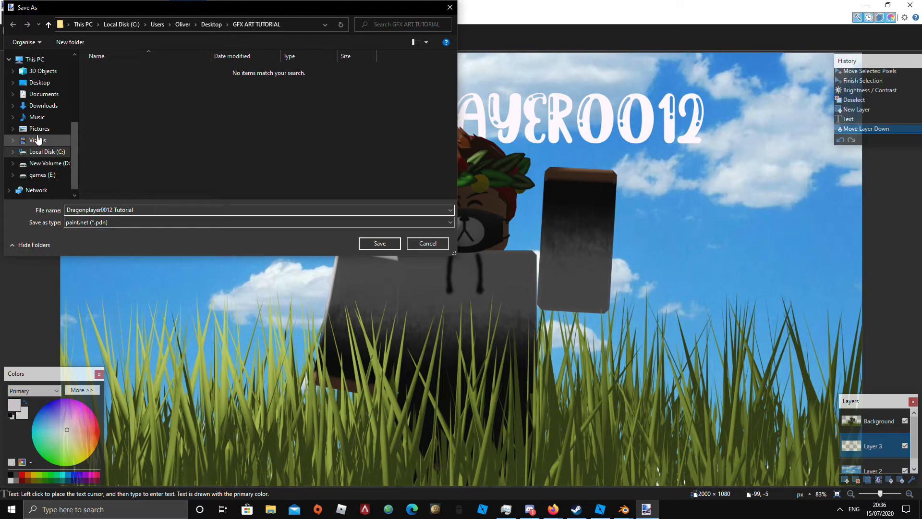
click(38, 85)
double_click(117, 90)
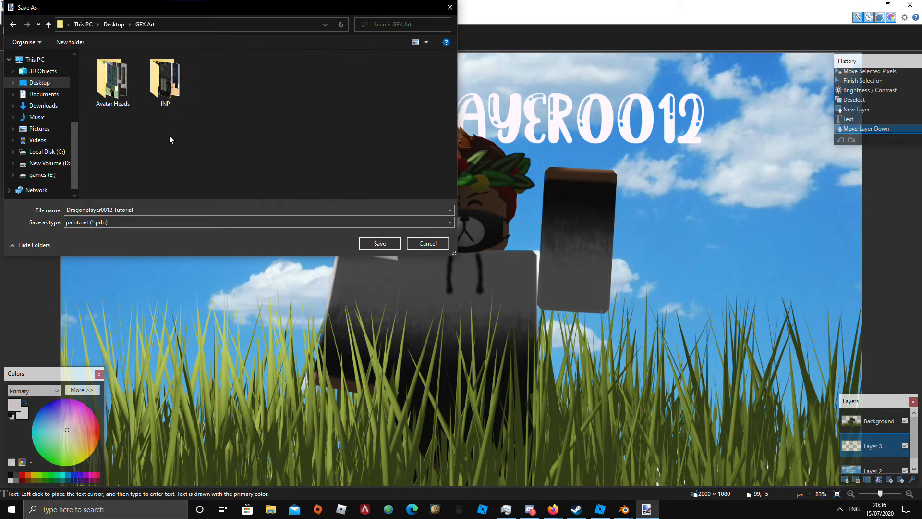
click(36, 83)
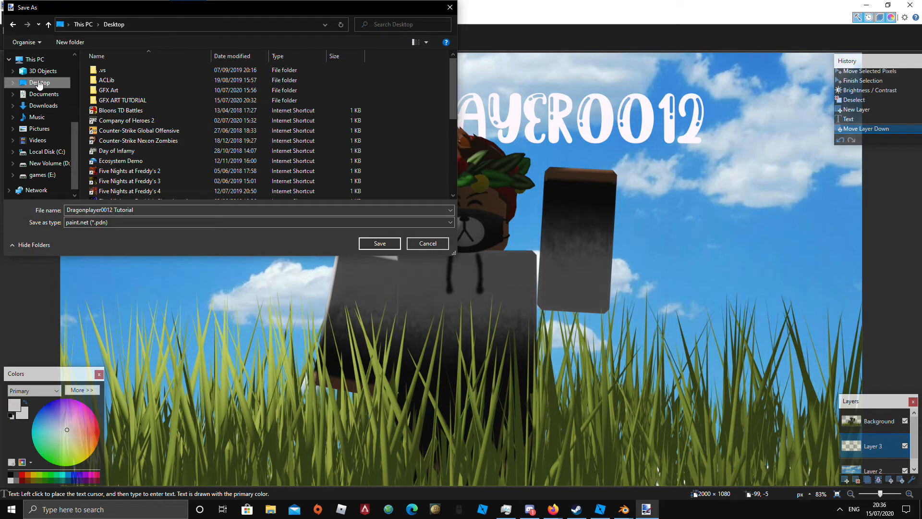
double_click(123, 102)
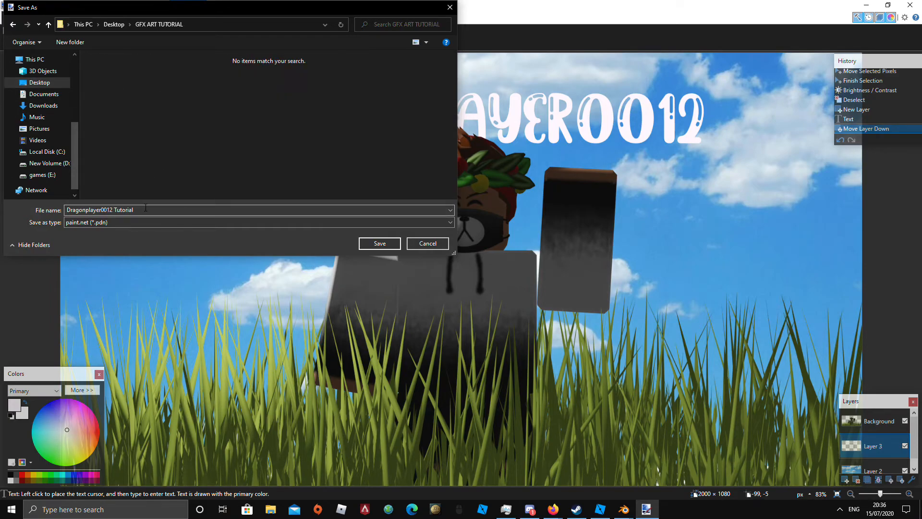
- Set the file type to PNG and the file name to "Dragonplayer0012 Tutorial Picture"
click(128, 221)
click(118, 240)
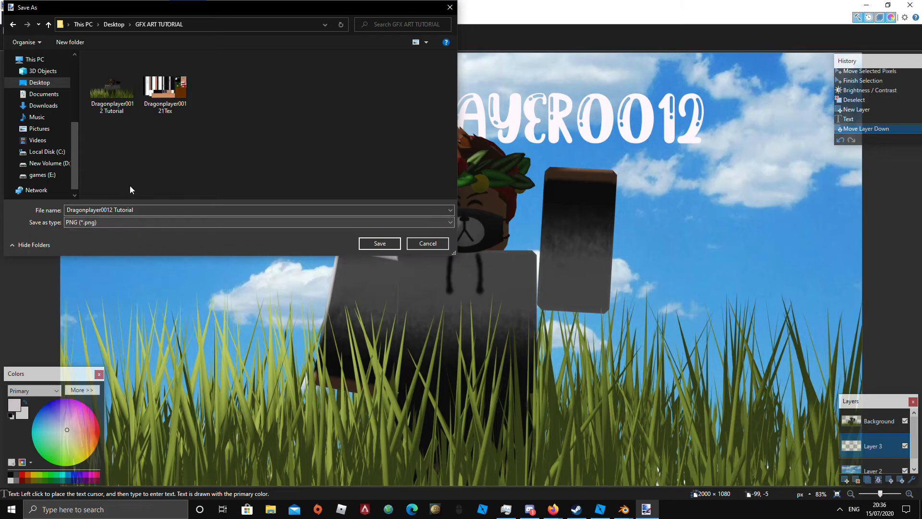
click(154, 211)
drag(157, 211, 115, 211)
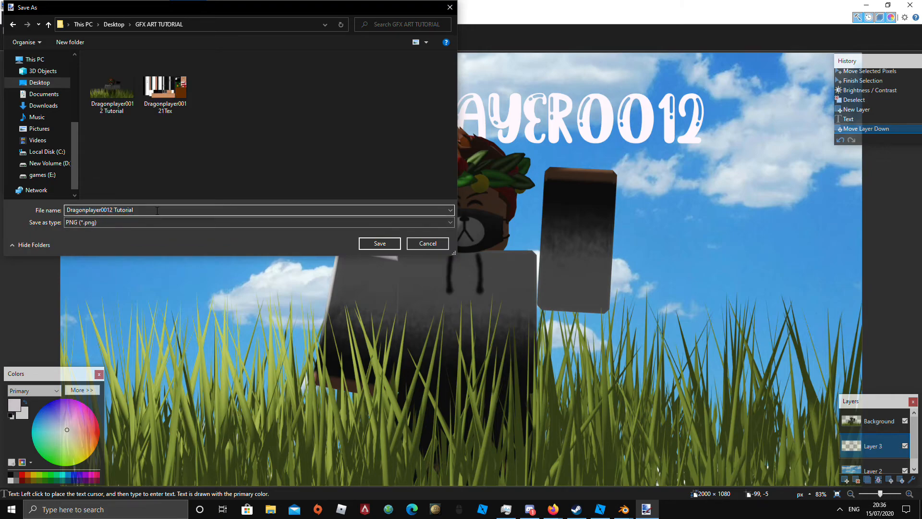
click(168, 208)
- Save the PNG with 32-bit depth, flattening the image into a single layer
click(373, 243)
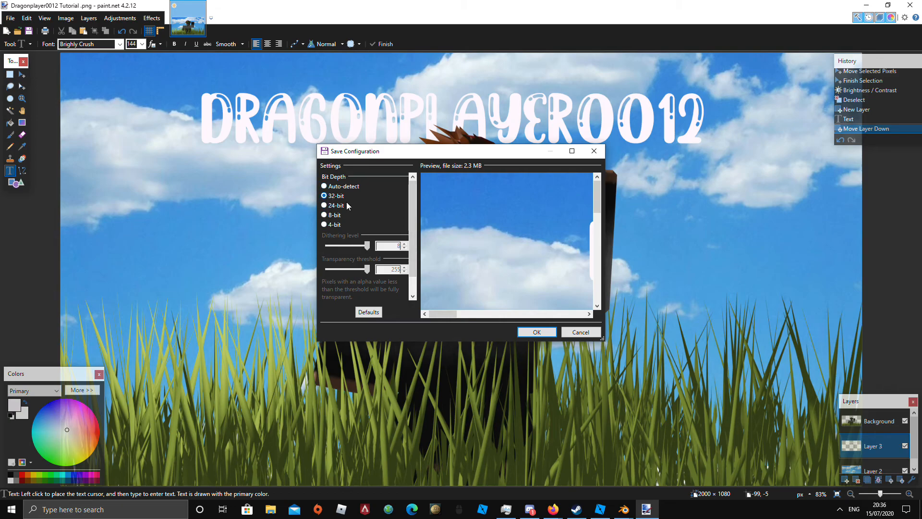
click(537, 332)
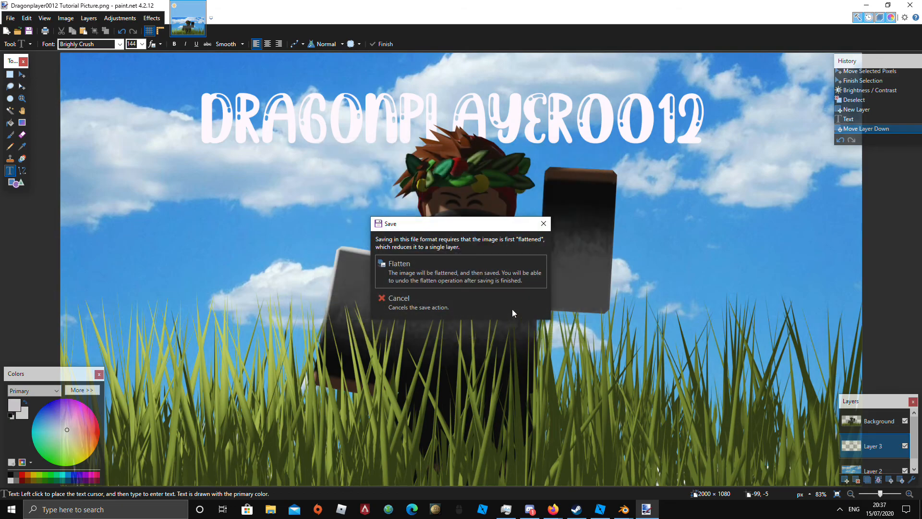
click(451, 266)
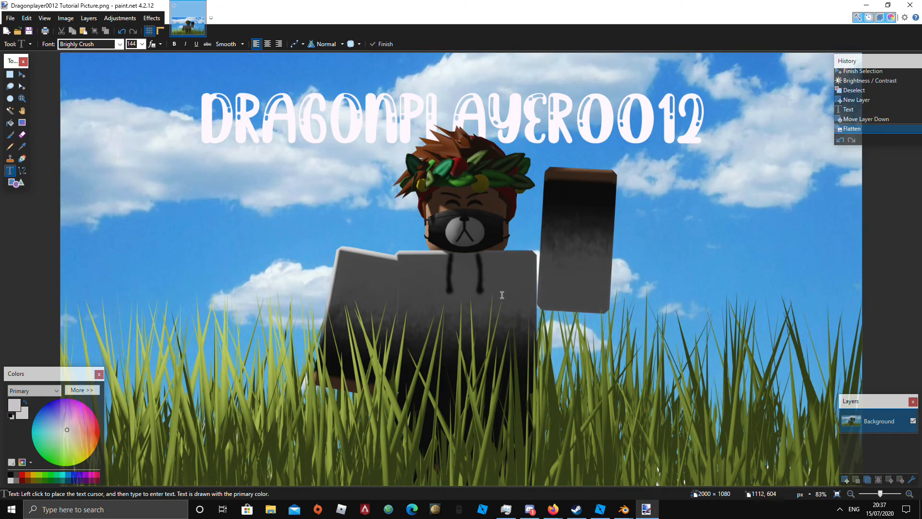